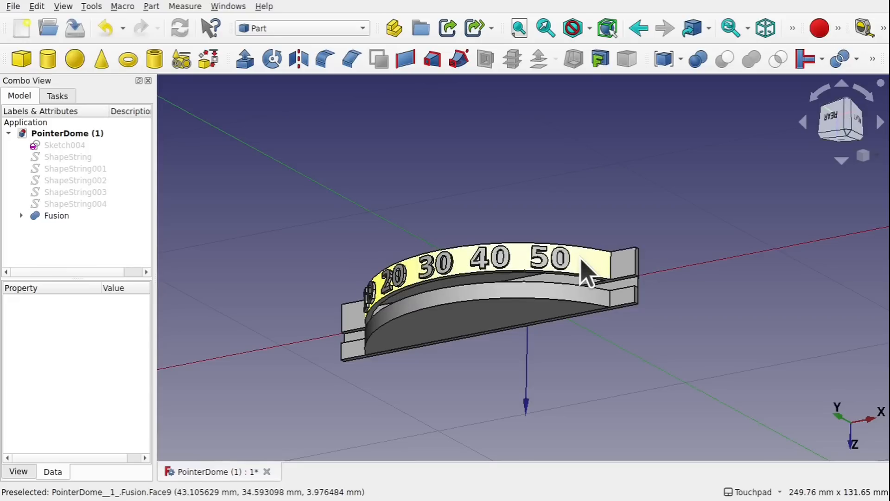
# - Switch to the Part Design workbench and bring the model tree into view
pyautogui.keyDown('shift'); pyautogui.moveTo(424, 302); pyautogui.dragTo(544, 298); pyautogui.keyUp('shift')
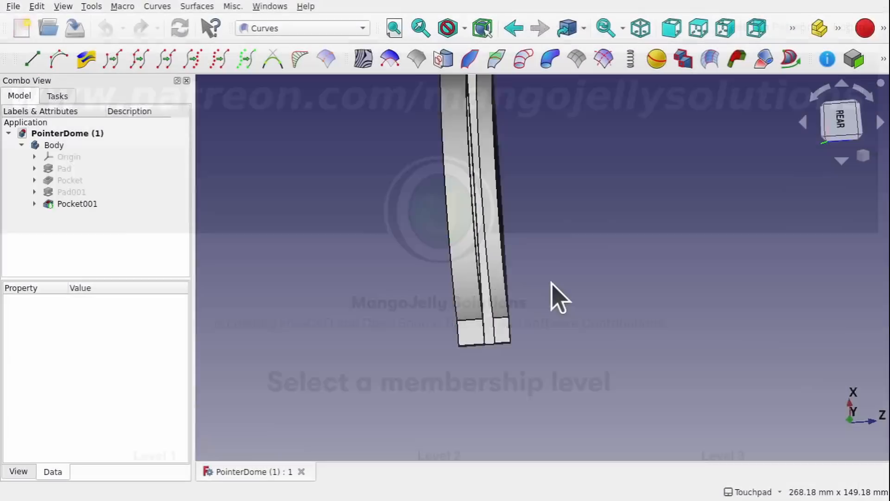
pyautogui.moveTo(560, 294); pyautogui.dragTo(591, 320)
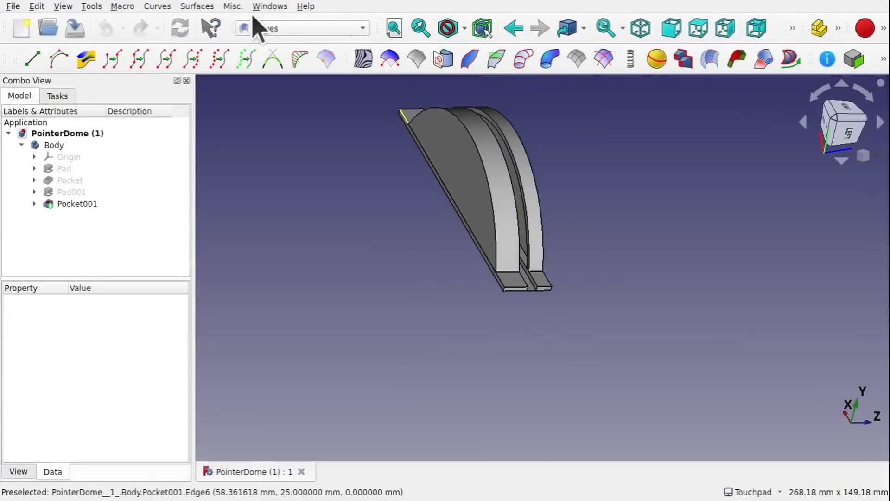
pyautogui.click(283, 29)
pyautogui.click(316, 253)
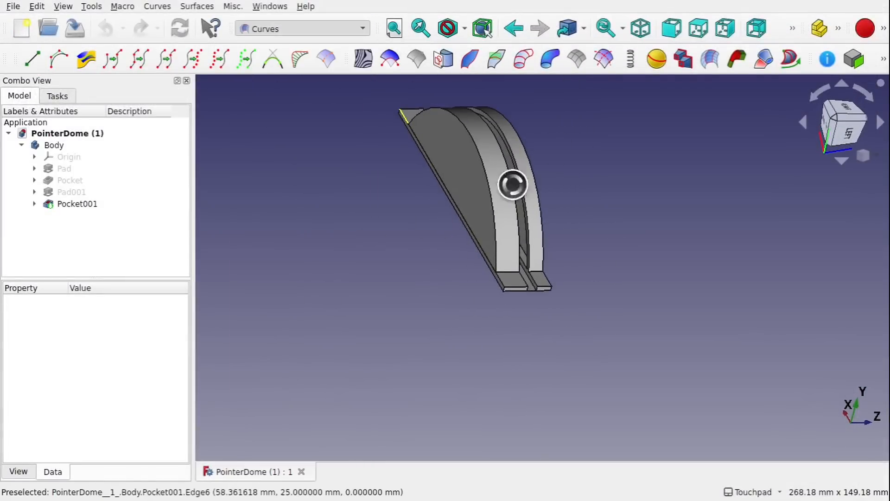
pyautogui.moveTo(418, 135); pyautogui.dragTo(328, 226)
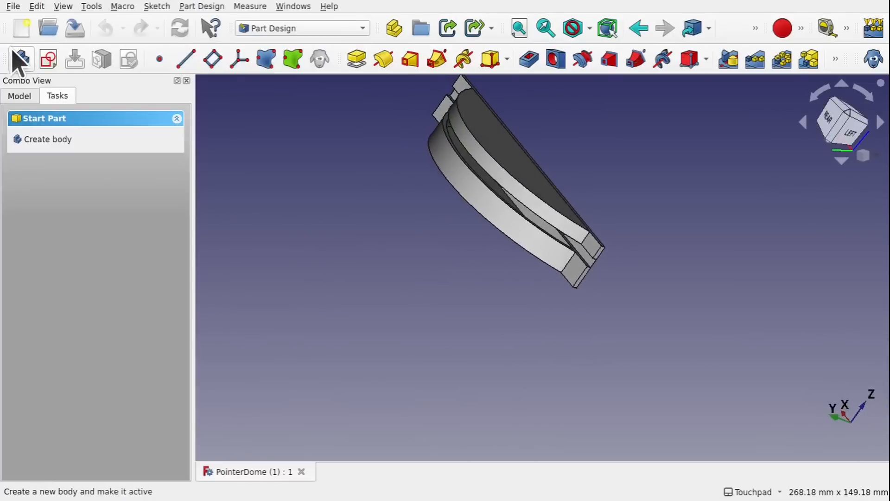
pyautogui.click(19, 96)
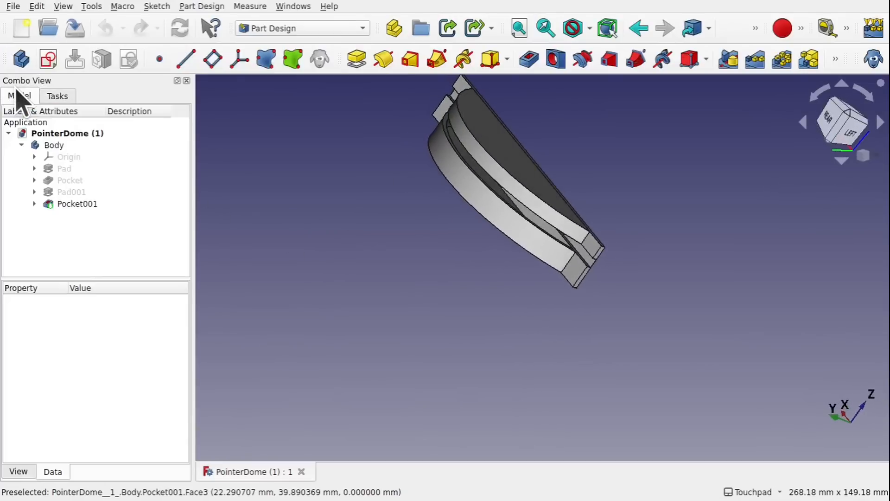
# - Show Pad, Pocket, Pad001 and Pocket001 one after another to examine how the dome body is built up
pyautogui.click(60, 158)
pyautogui.click(71, 169)
pyautogui.press('space')
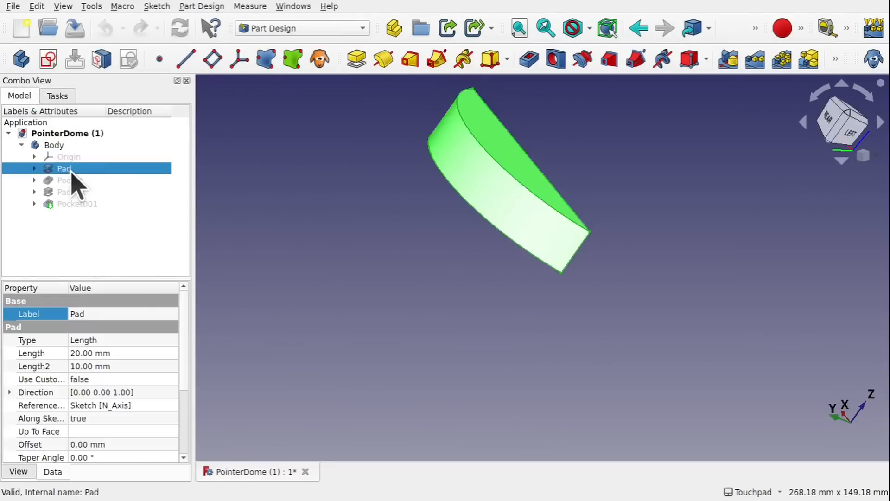
pyautogui.moveTo(467, 258); pyautogui.dragTo(585, 286)
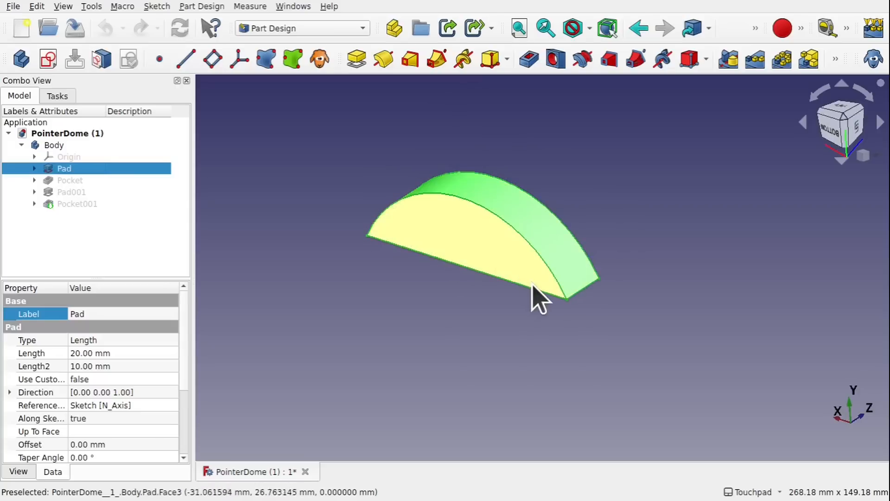
pyautogui.click(70, 180)
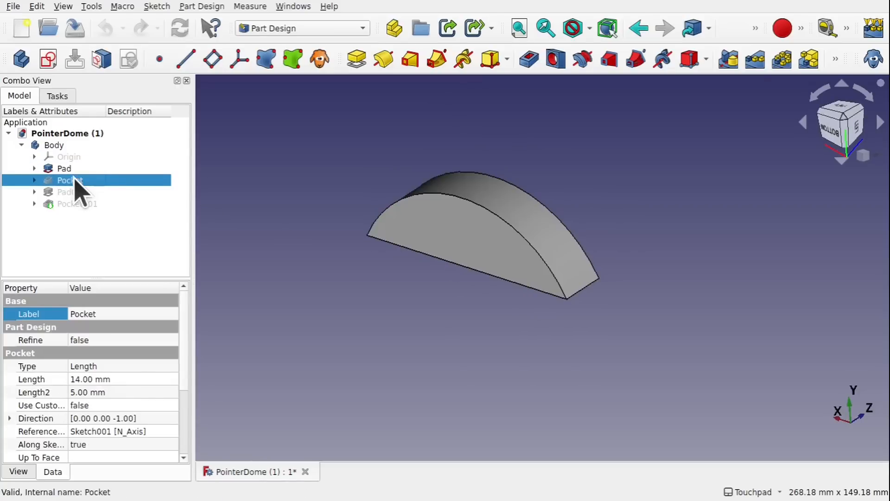
pyautogui.press('space')
pyautogui.keyDown('alt'); pyautogui.moveTo(576, 161); pyautogui.dragTo(455, 302); pyautogui.keyUp('alt')
pyautogui.click(75, 193)
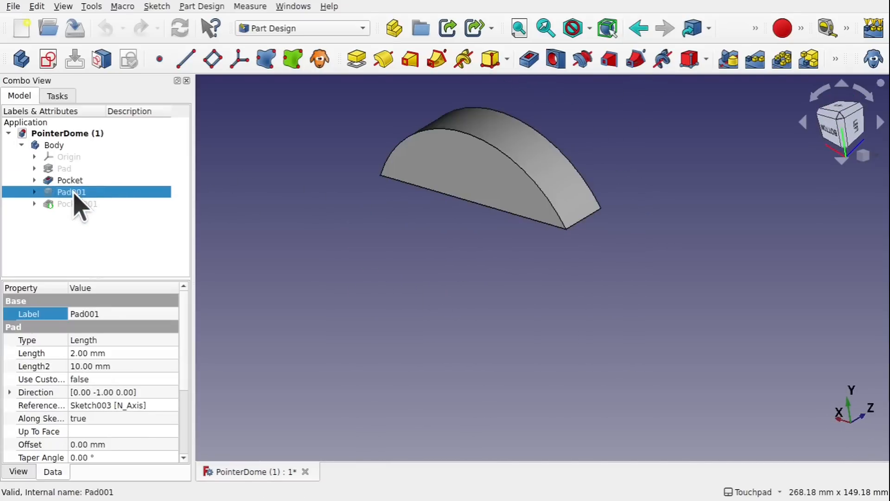
pyautogui.press('space')
pyautogui.click(88, 205)
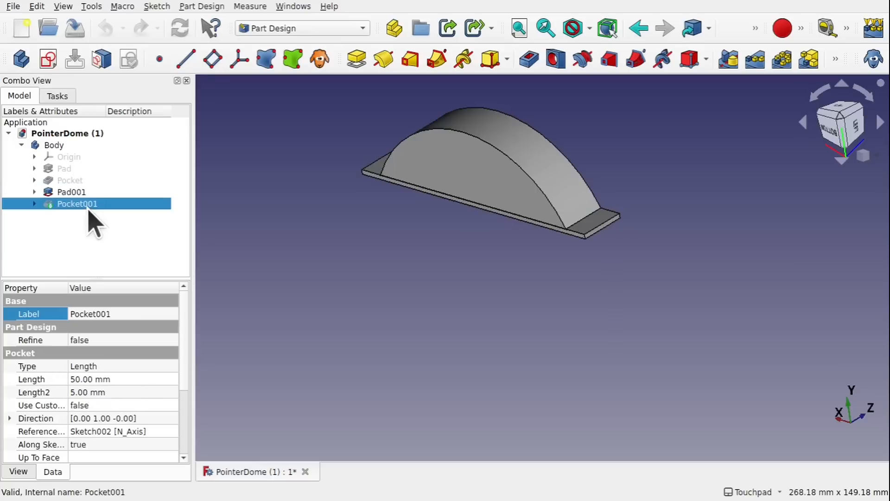
pyautogui.press('space')
pyautogui.keyDown('alt'); pyautogui.moveTo(477, 180); pyautogui.dragTo(541, 316); pyautogui.keyUp('alt')
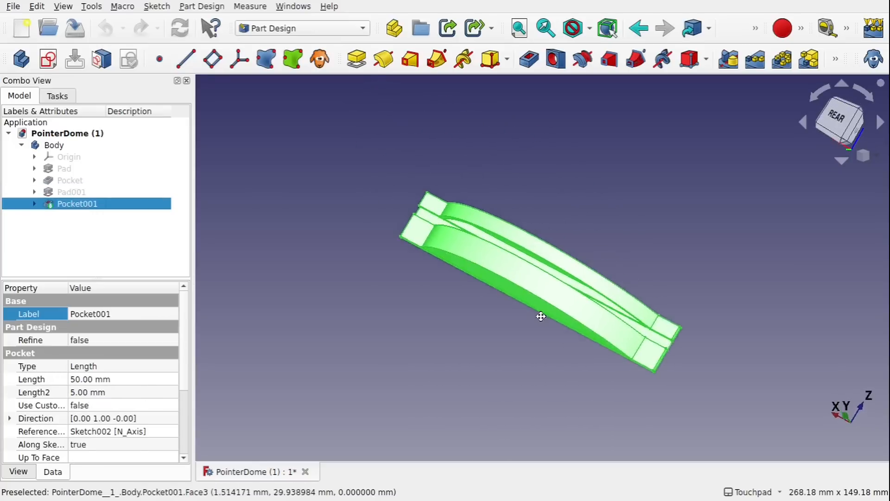
pyautogui.click(471, 318)
pyautogui.keyDown('alt'); pyautogui.moveTo(467, 307); pyautogui.dragTo(417, 284); pyautogui.keyUp('alt')
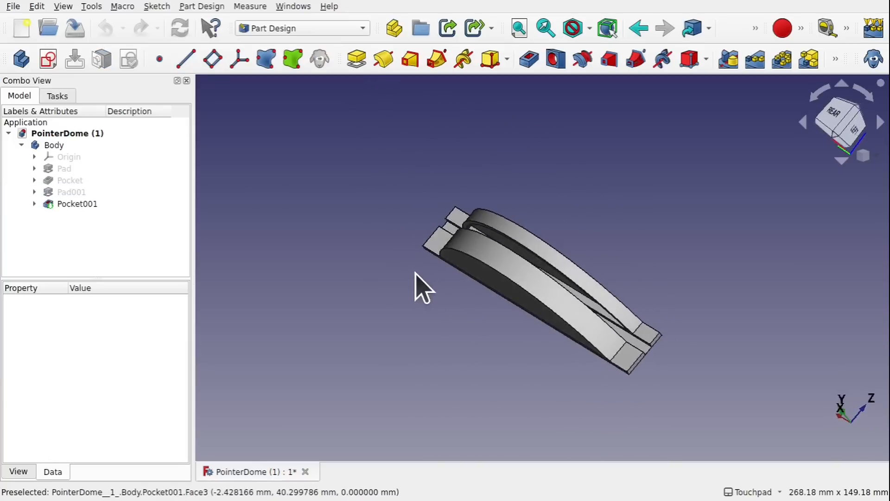
# - Create a Sketch on Surface from the curved outer face of the front arch using the Curves workbench
pyautogui.click(530, 285)
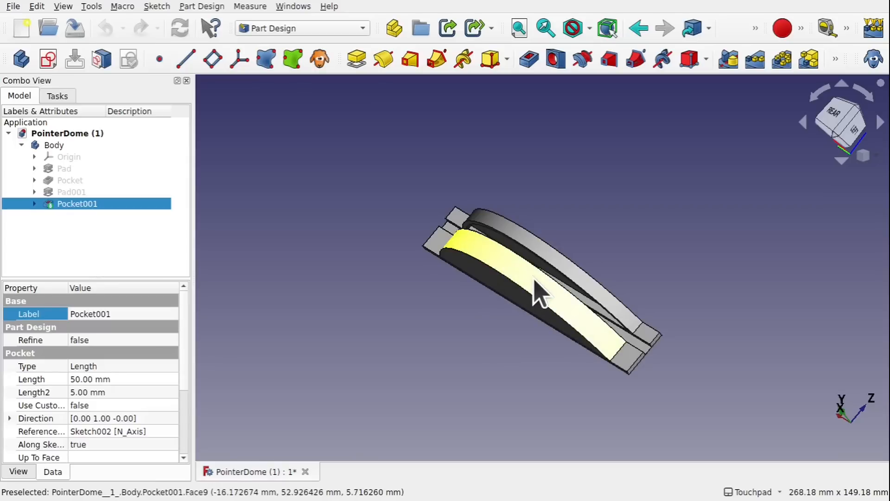
pyautogui.click(269, 27)
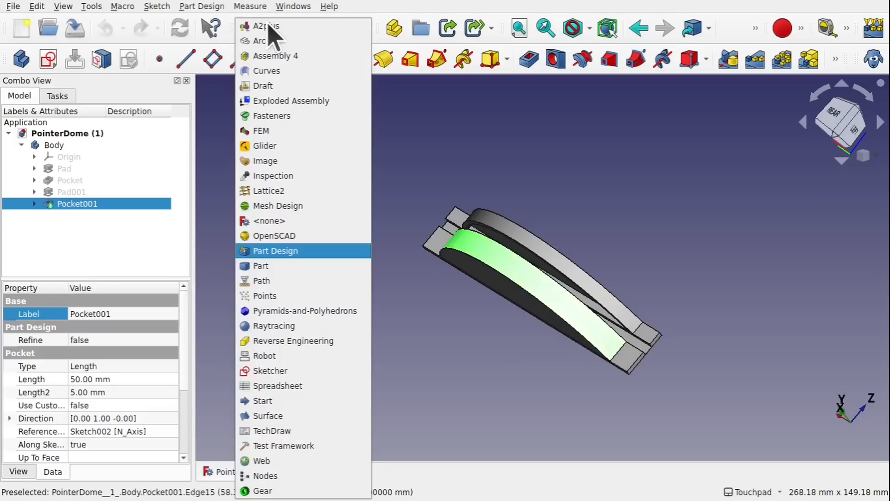
pyautogui.click(278, 71)
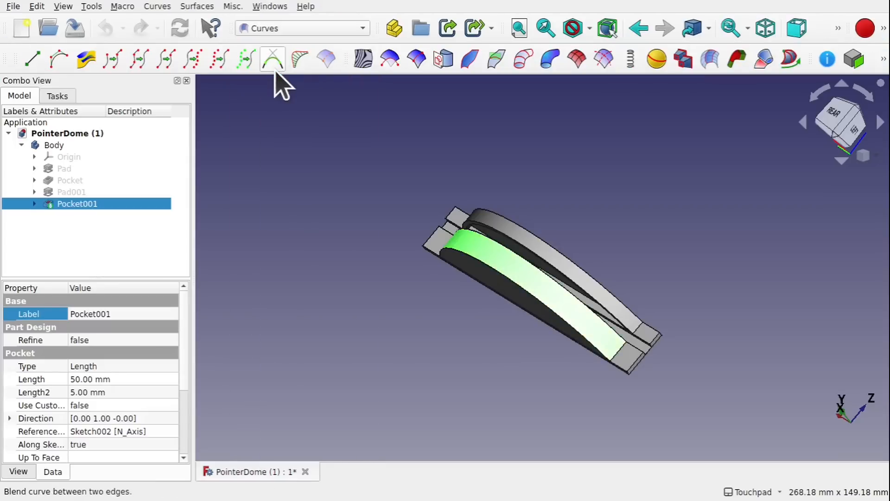
pyautogui.click(451, 66)
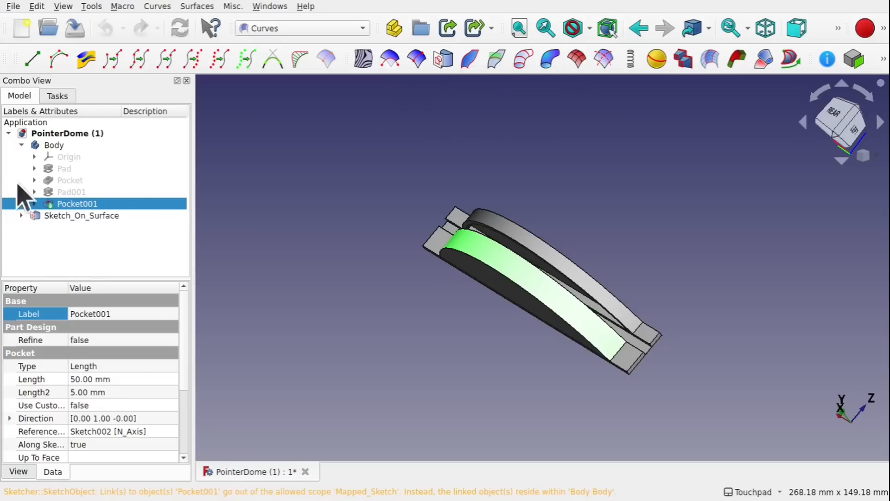
# - Convert the two long horizontal lines of Mapped_Sketch from construction to normal geometry and close the sketch
pyautogui.click(21, 145)
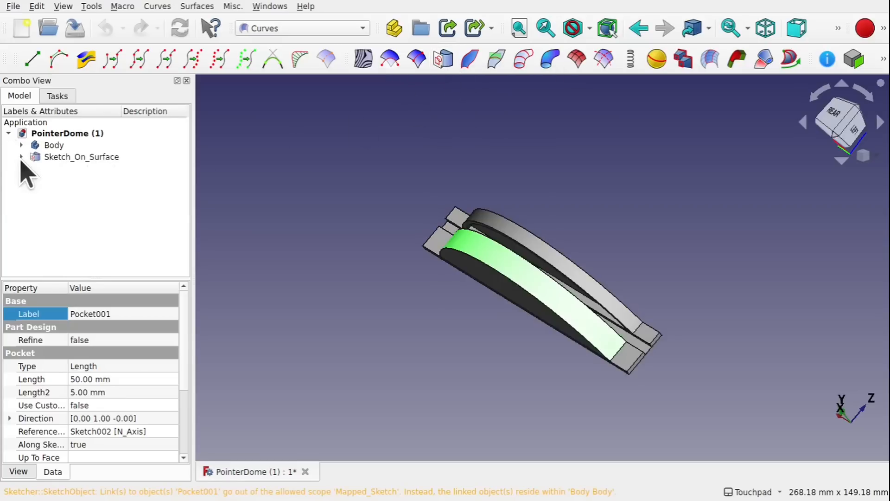
pyautogui.click(21, 156)
pyautogui.click(74, 168)
pyautogui.doubleClick(74, 169)
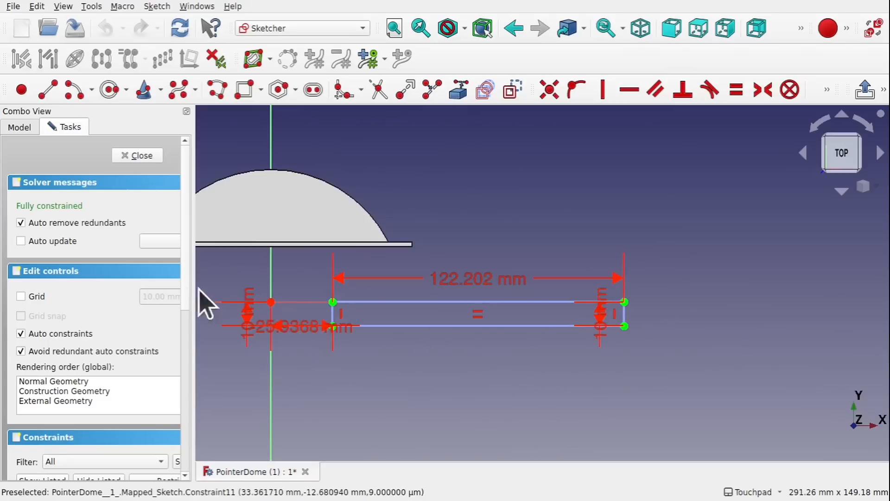
pyautogui.click(416, 302)
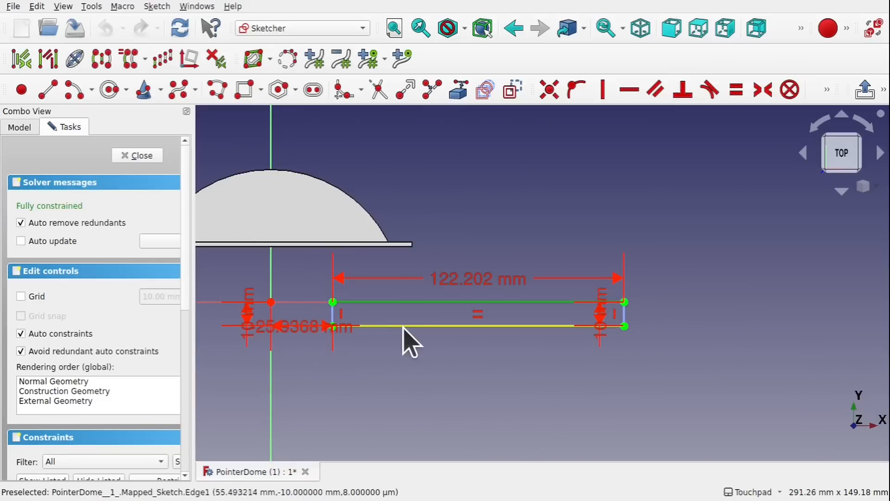
pyautogui.click(441, 326)
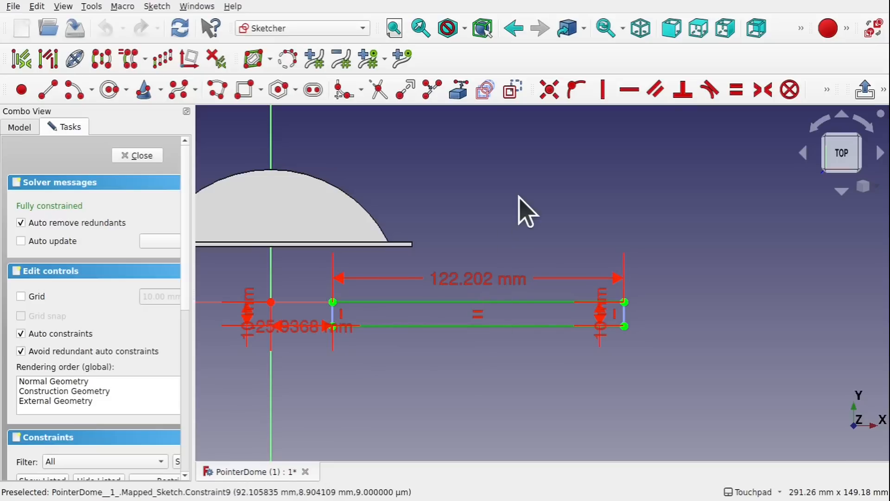
pyautogui.click(513, 90)
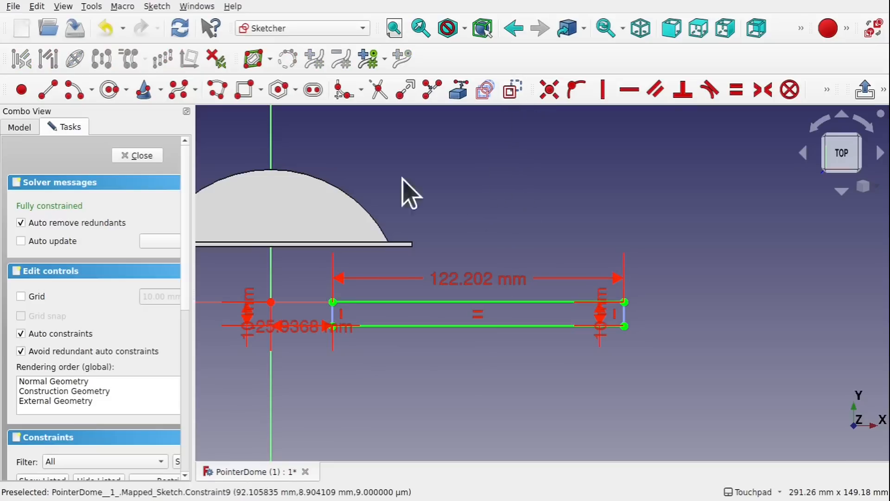
pyautogui.click(144, 161)
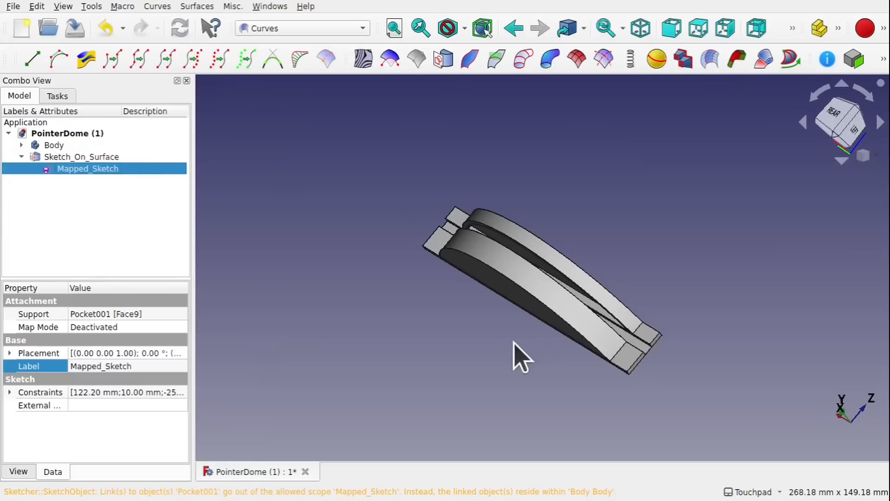
# - Examine how the Sketch_On_Surface lines map onto the edges of the arch's curved face
pyautogui.keyDown('alt'); pyautogui.moveTo(513, 354); pyautogui.dragTo(527, 281); pyautogui.keyUp('alt')
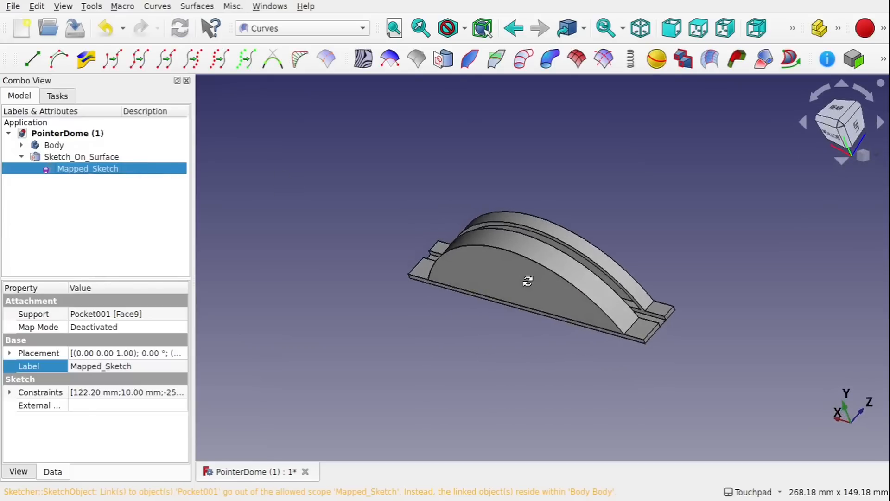
pyautogui.click(54, 159)
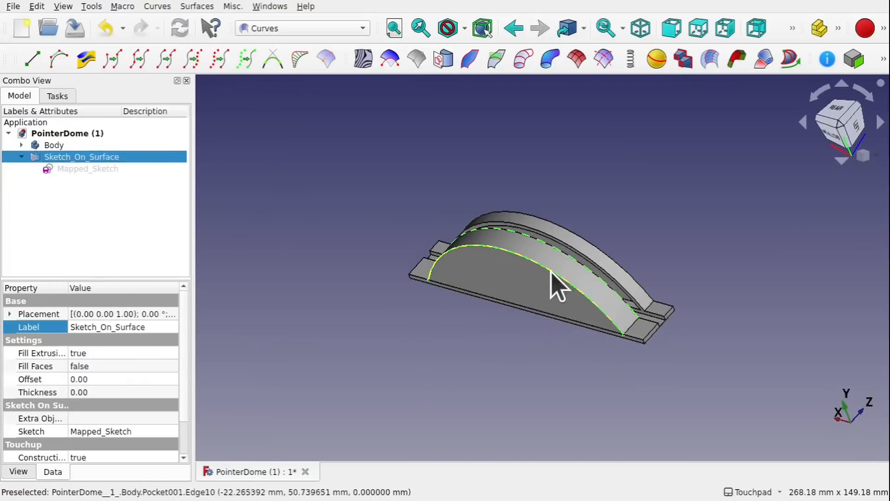
pyautogui.scroll(-3, 415, 304)
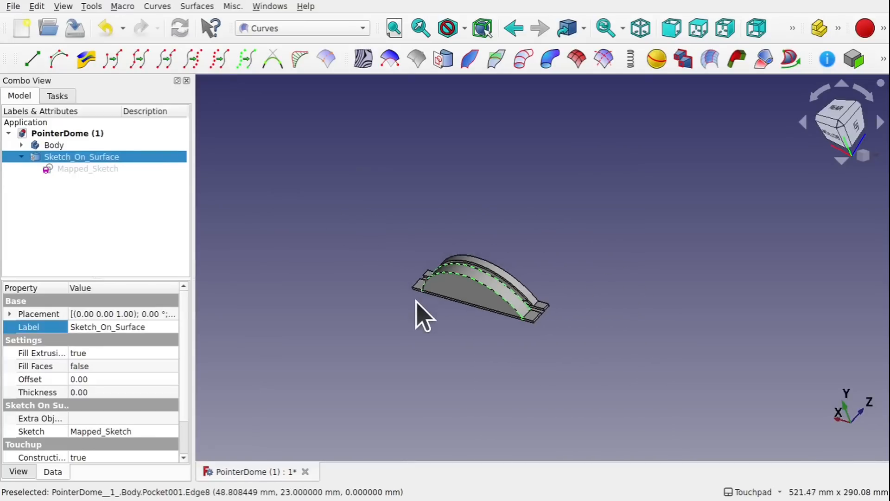
pyautogui.click(121, 170)
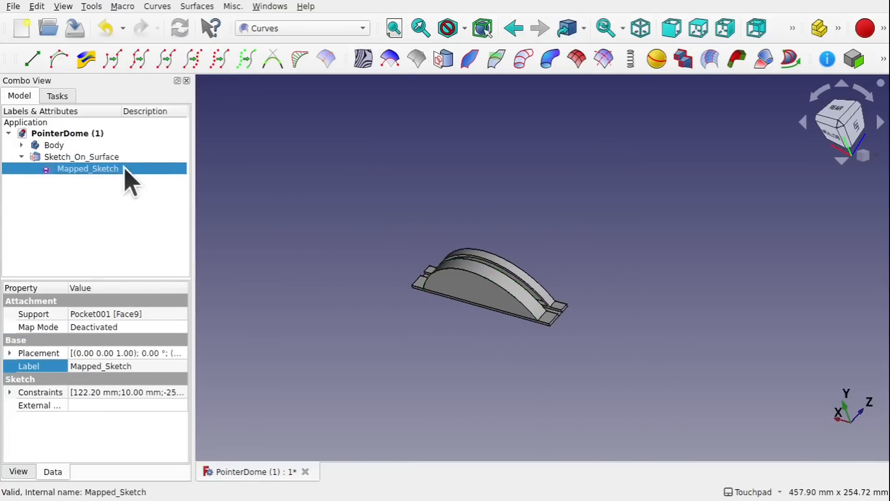
pyautogui.click(78, 161)
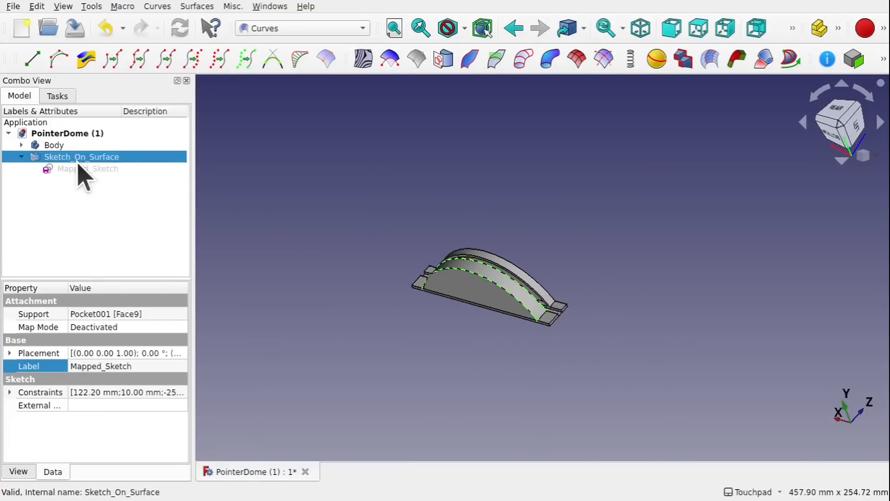
# - Make Mapped_Sketch visible beside the dome body
pyautogui.click(106, 171)
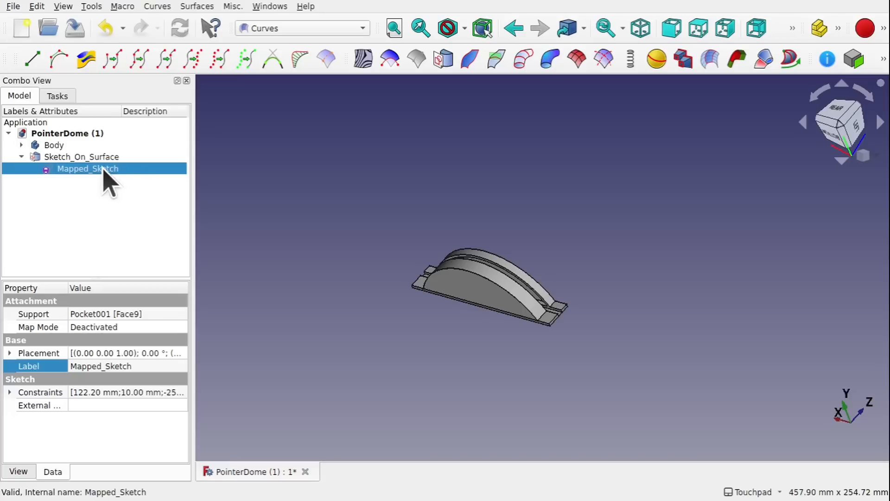
pyautogui.press('space')
pyautogui.press('5')
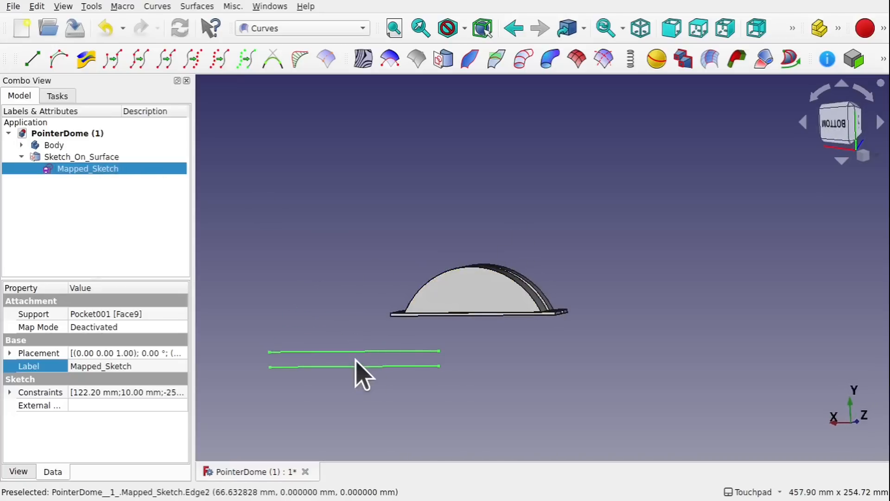
pyautogui.moveTo(359, 375)
pyautogui.mouseDown(button='middle')
pyautogui.moveTo(557, 282)
pyautogui.moveTo(391, 300)
pyautogui.mouseUp(button='middle')
pyautogui.scroll(4, 527, 303)
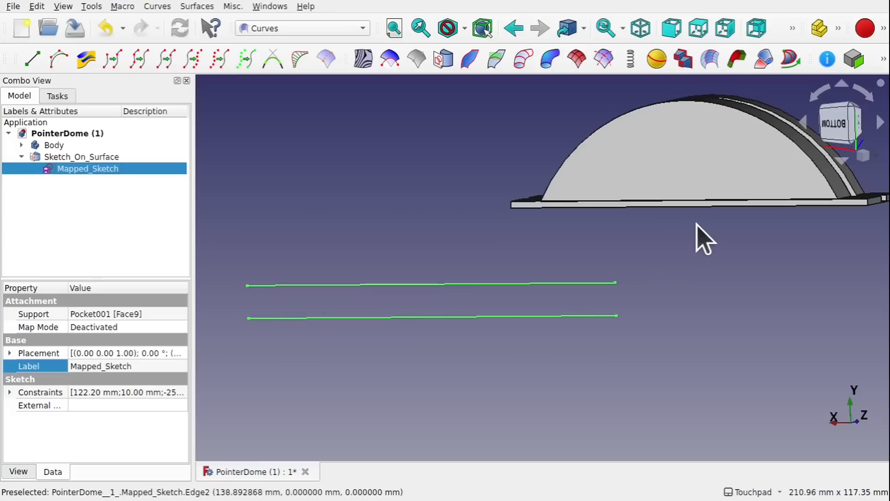
# - Display the axis cross at the origin with the dome and mapped sketch viewed from the top
pyautogui.click(708, 238)
pyautogui.keyDown('shift'); pyautogui.moveTo(709, 237); pyautogui.dragTo(643, 241); pyautogui.keyUp('shift')
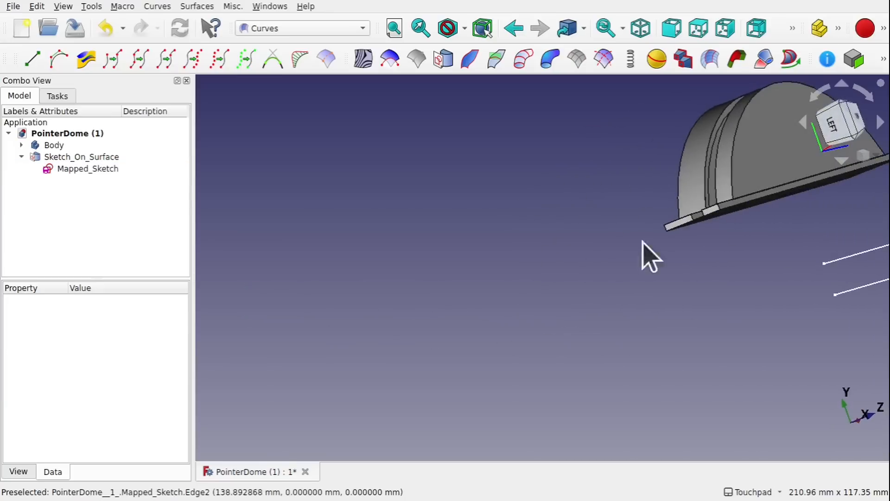
pyautogui.keyDown('shift'); pyautogui.moveTo(794, 237); pyautogui.dragTo(689, 250); pyautogui.keyUp('shift')
pyautogui.moveTo(808, 251); pyautogui.dragTo(427, 288, button='middle')
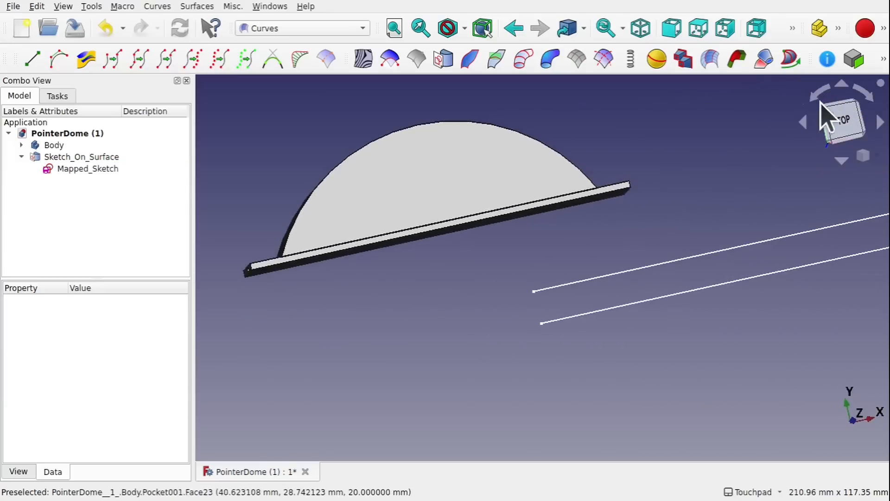
pyautogui.click(840, 122)
pyautogui.moveTo(797, 232)
pyautogui.mouseDown(button='middle')
pyautogui.moveTo(505, 246)
pyautogui.moveTo(570, 227)
pyautogui.moveTo(620, 241)
pyautogui.mouseUp(button='middle')
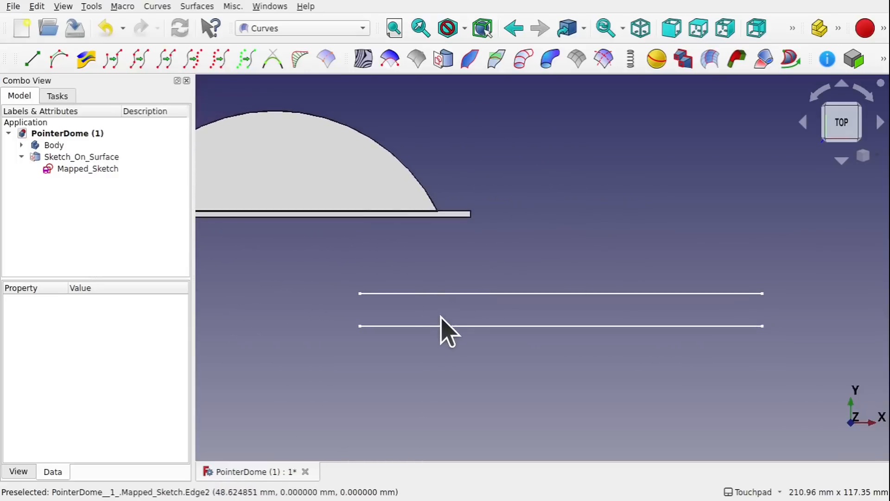
pyautogui.click(63, 6)
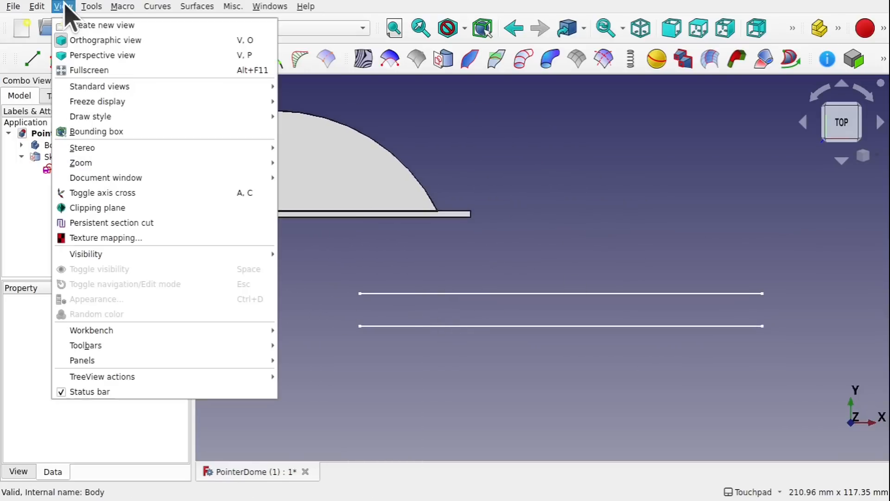
pyautogui.click(122, 193)
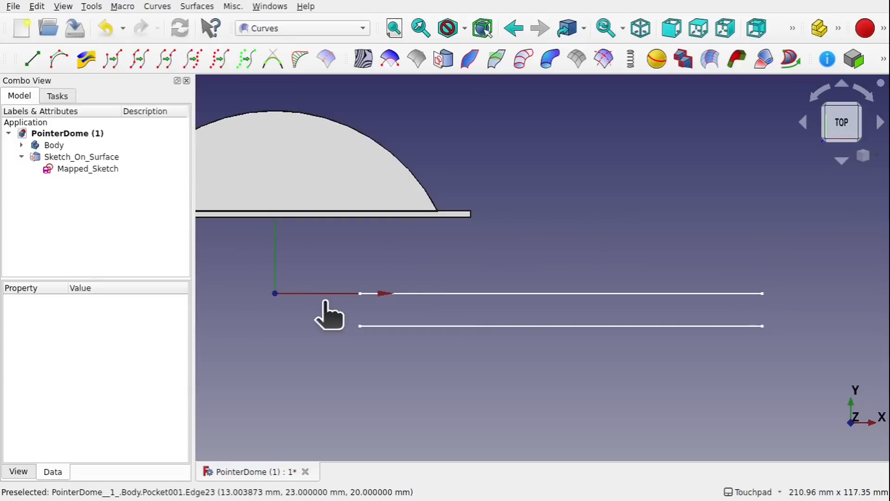
# - Name the horizontal distance constraint from the origin in Mapped_Sketch startingPoint and close the sketch
pyautogui.moveTo(402, 300)
pyautogui.keyDown('alt'); pyautogui.mouseDown()
pyautogui.moveTo(403, 310)
pyautogui.moveTo(403, 298)
pyautogui.mouseUp(); pyautogui.keyUp('alt')
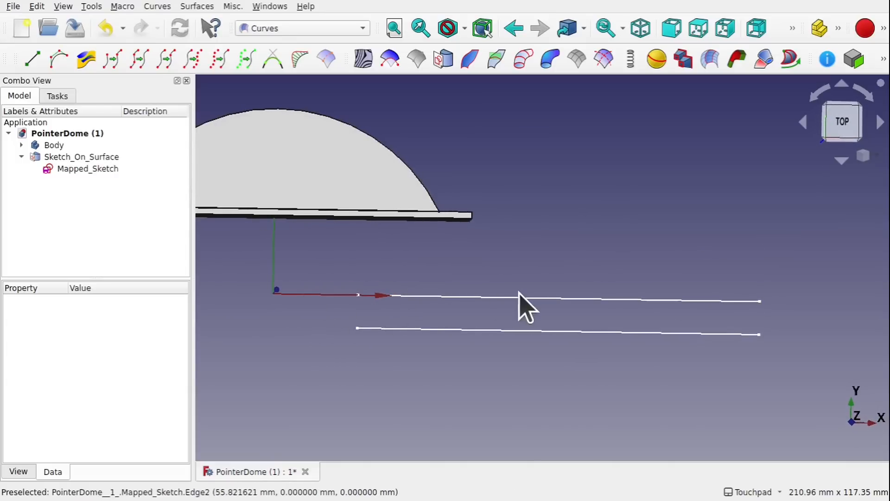
pyautogui.keyDown('alt'); pyautogui.moveTo(542, 334); pyautogui.dragTo(512, 273); pyautogui.keyUp('alt')
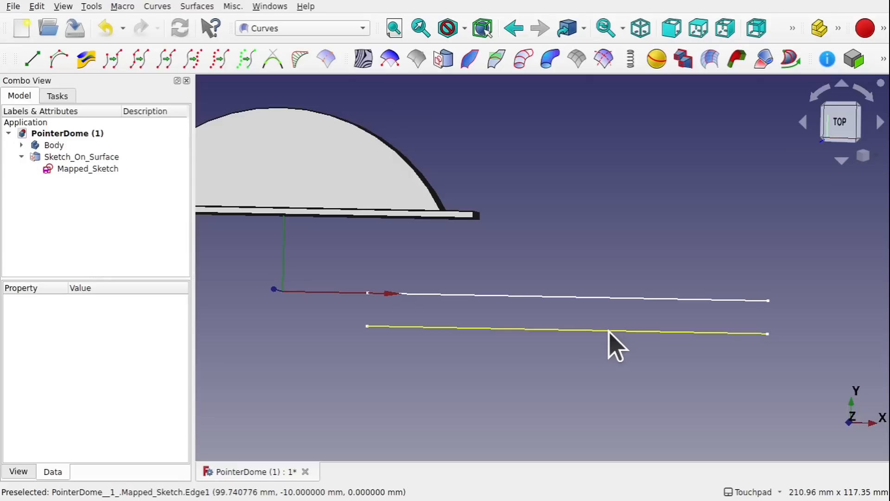
pyautogui.doubleClick(105, 170)
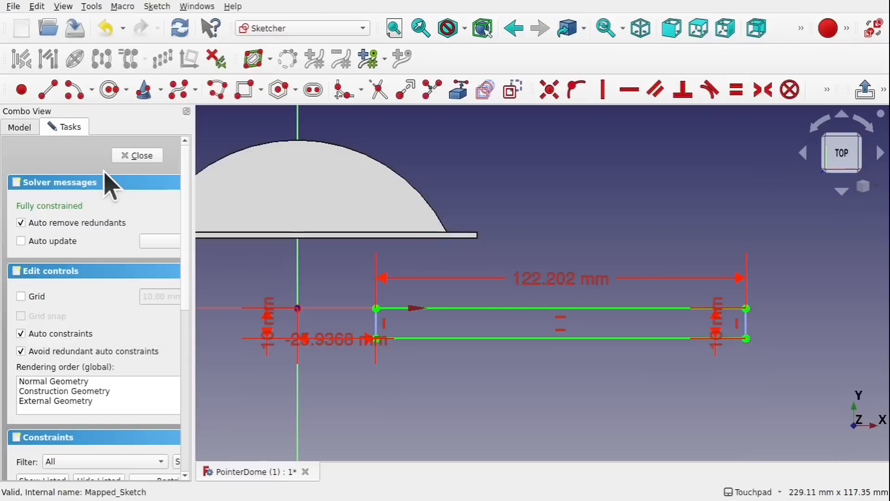
pyautogui.click(550, 307)
pyautogui.press('e')
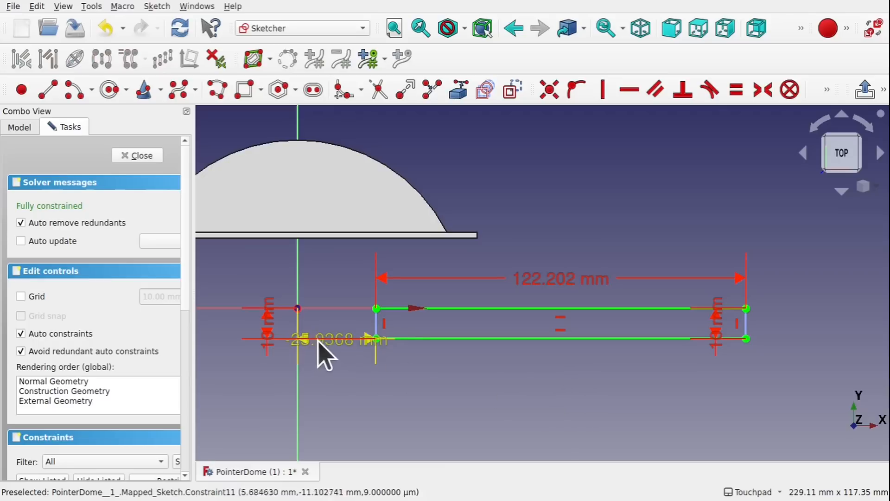
pyautogui.moveTo(327, 338); pyautogui.dragTo(460, 373)
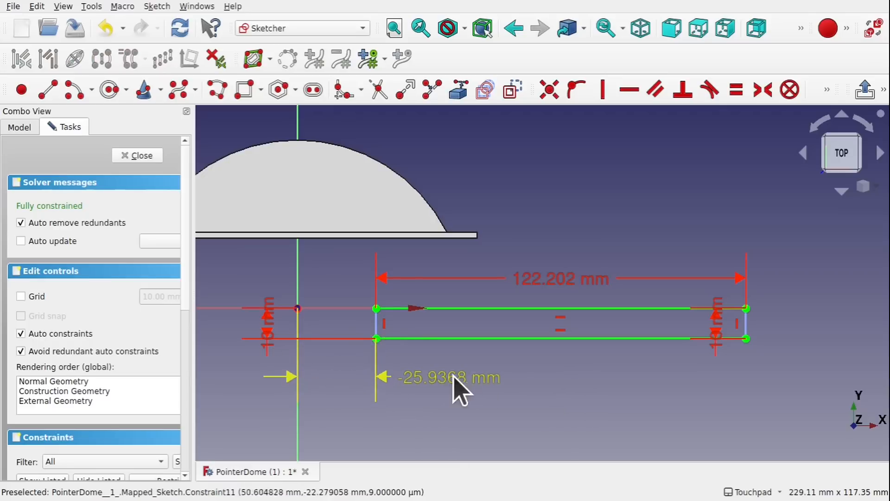
pyautogui.doubleClick(430, 383)
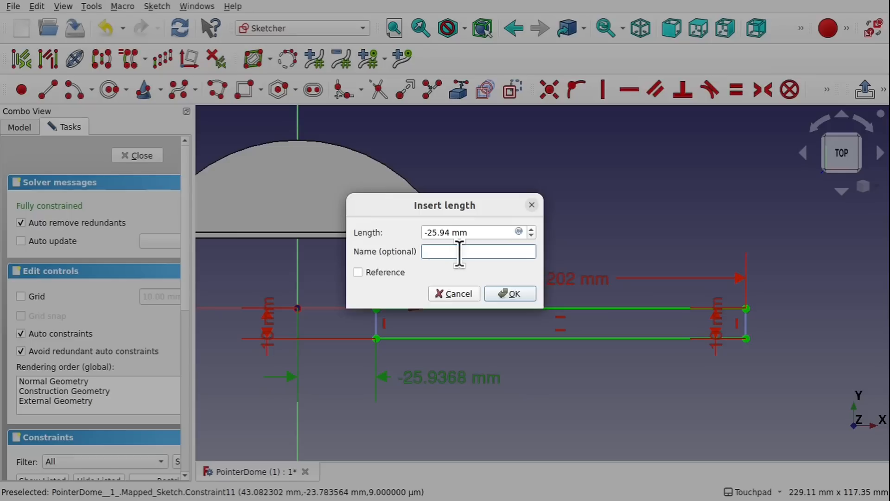
pyautogui.press('Return')
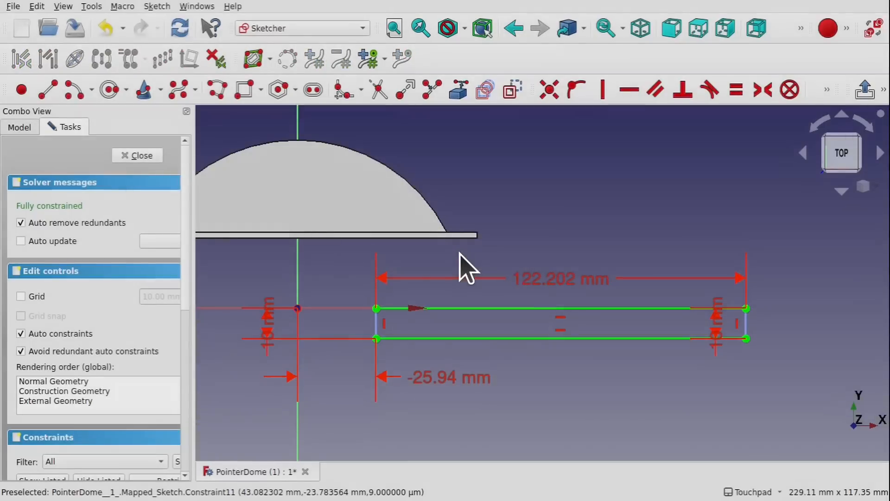
pyautogui.click(138, 154)
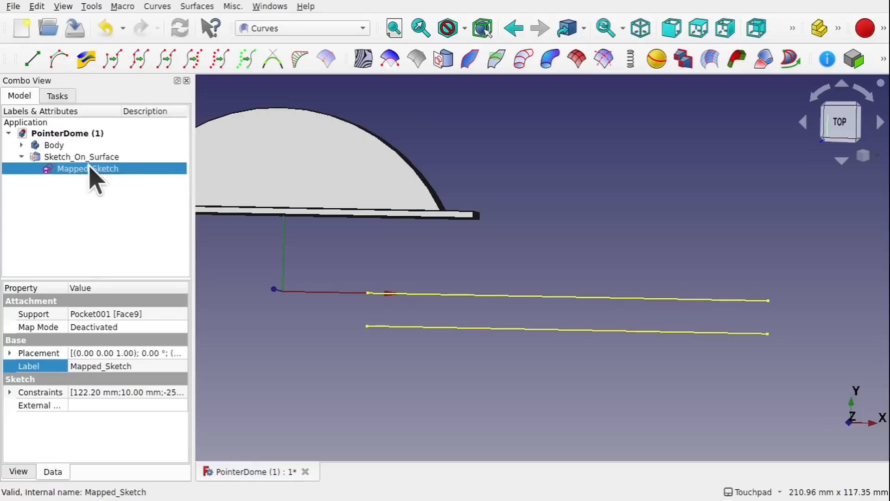
# - Inspect the named startingPoint constraint in the expanded constraint properties of Mapped_Sketch
pyautogui.click(9, 392)
pyautogui.click(47, 406)
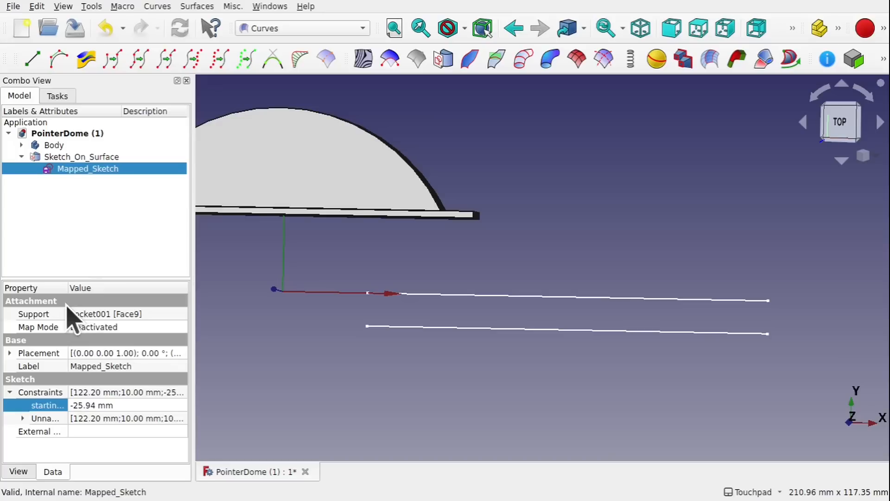
pyautogui.moveTo(69, 288); pyautogui.dragTo(100, 291)
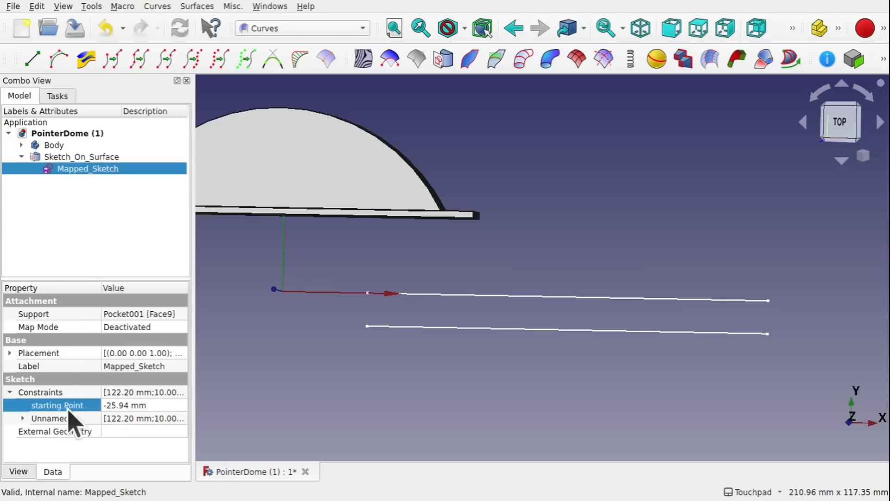
# - Create a new sketch on the XY-Plane in the Sketcher workbench with nothing selected
pyautogui.click(381, 353)
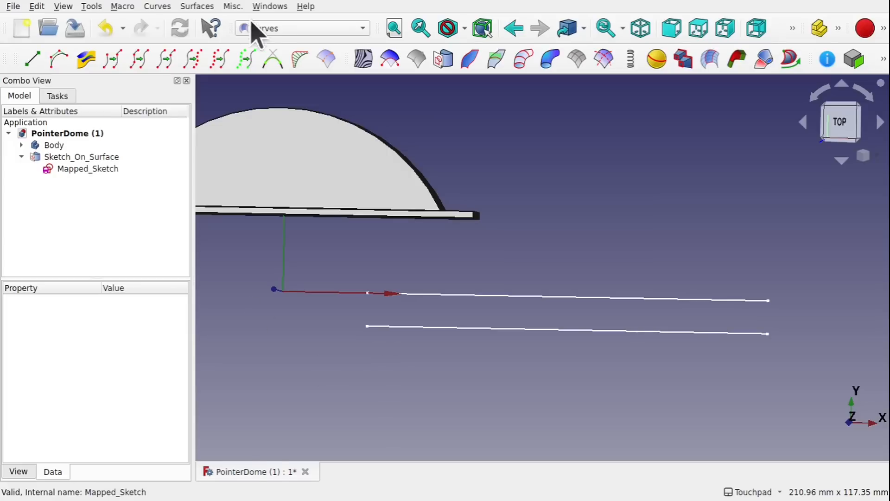
pyautogui.click(259, 28)
pyautogui.click(278, 371)
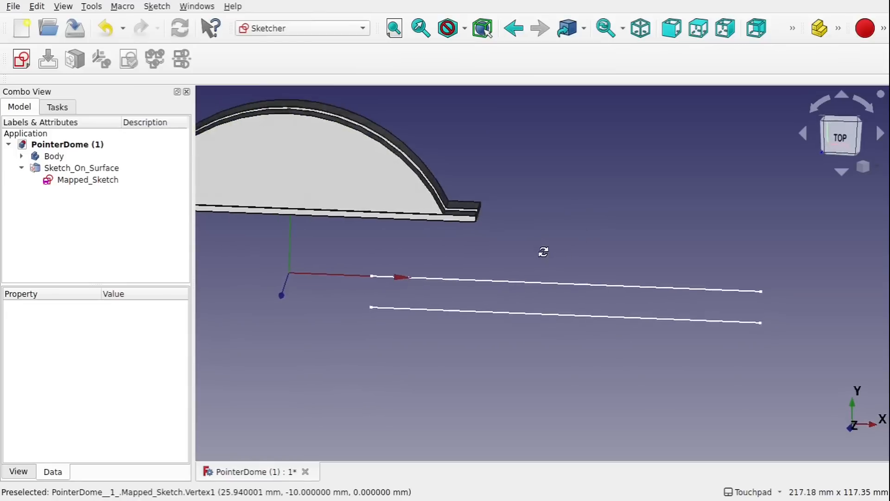
pyautogui.click(21, 59)
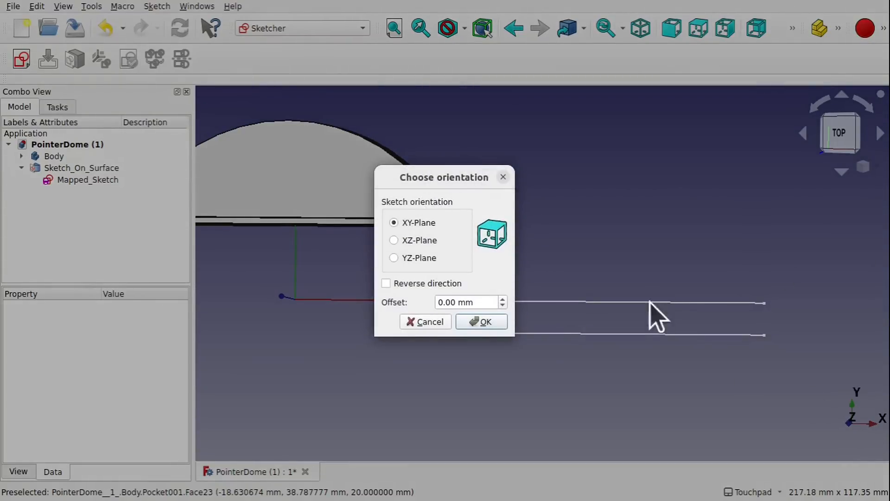
pyautogui.click(481, 322)
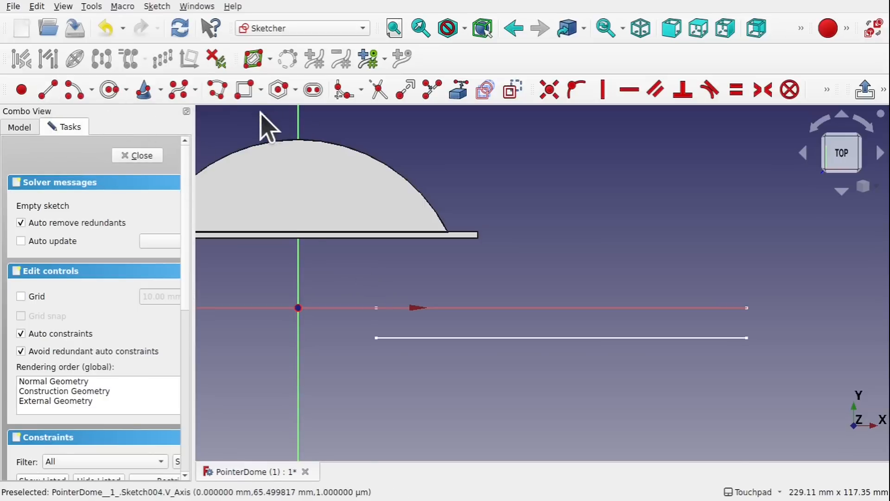
# - Draw a polyline of five connected horizontal segments about 9 mm above the horizontal axis, over the mapped sketch lines
pyautogui.click(217, 91)
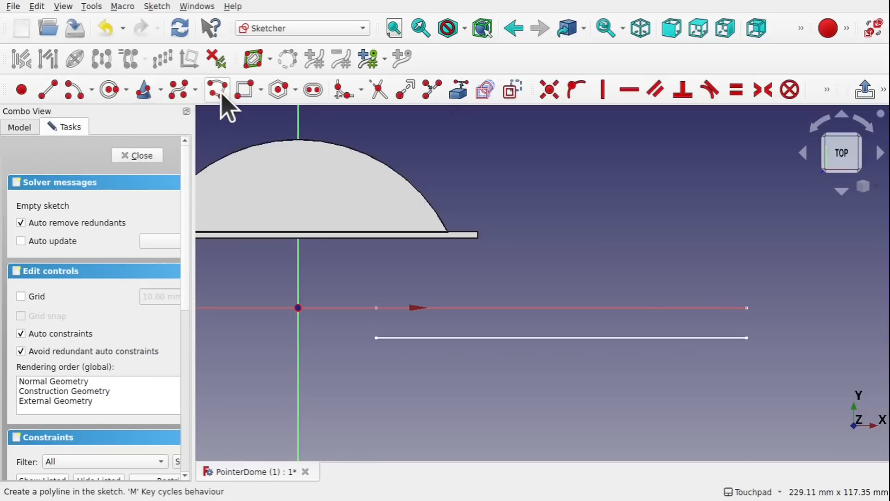
pyautogui.click(373, 280)
pyautogui.click(435, 281)
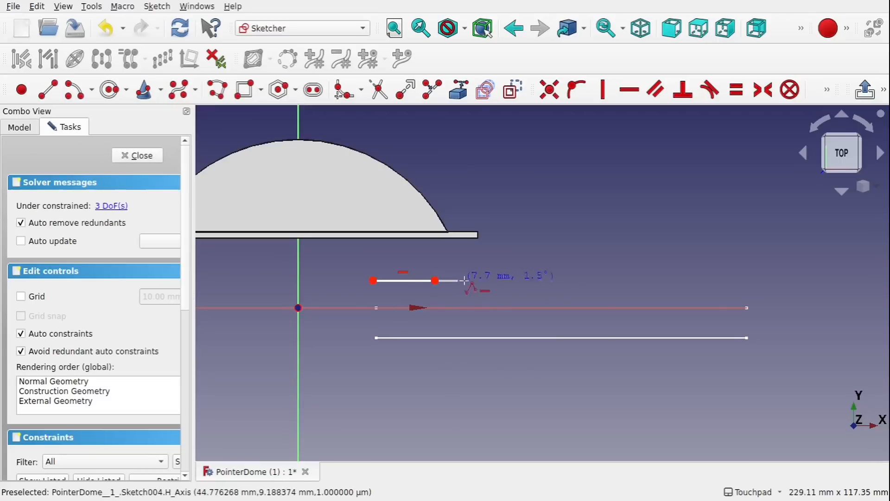
pyautogui.click(490, 281)
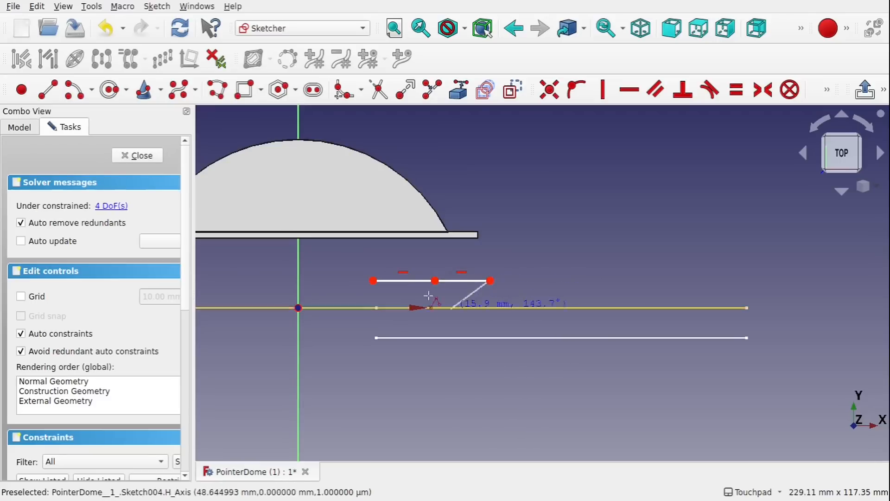
pyautogui.click(554, 280)
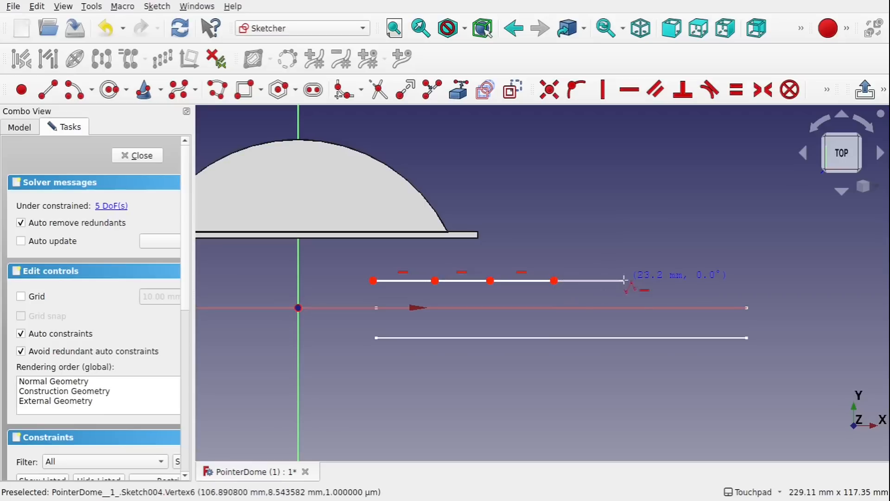
pyautogui.click(705, 281)
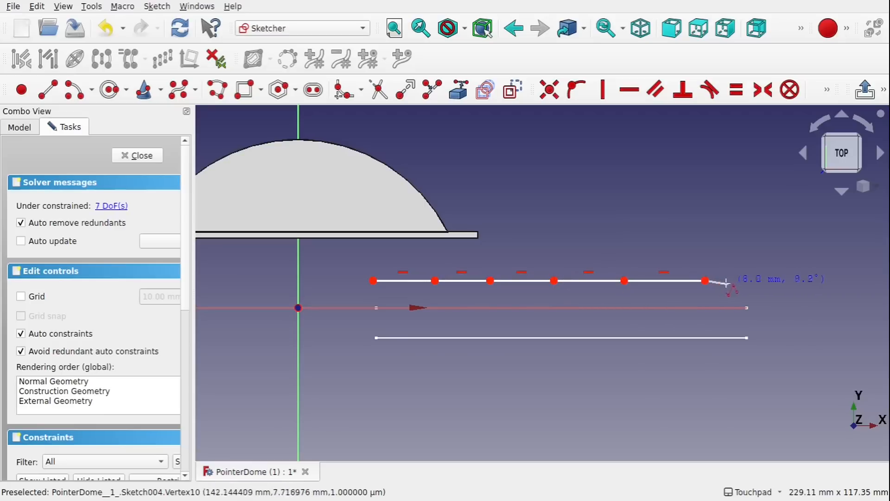
pyautogui.rightClick(725, 283)
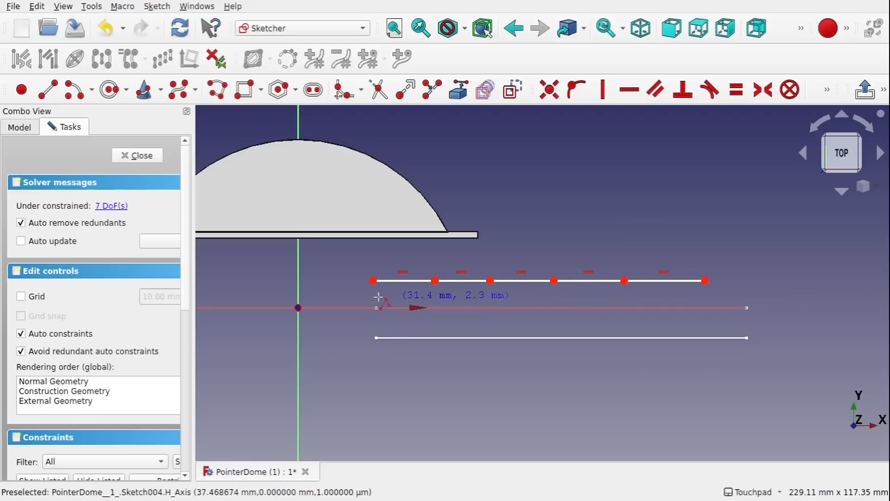
pyautogui.rightClick(395, 294)
# - Constrain all five polyline segments to equal length
pyautogui.click(409, 281)
pyautogui.click(478, 280)
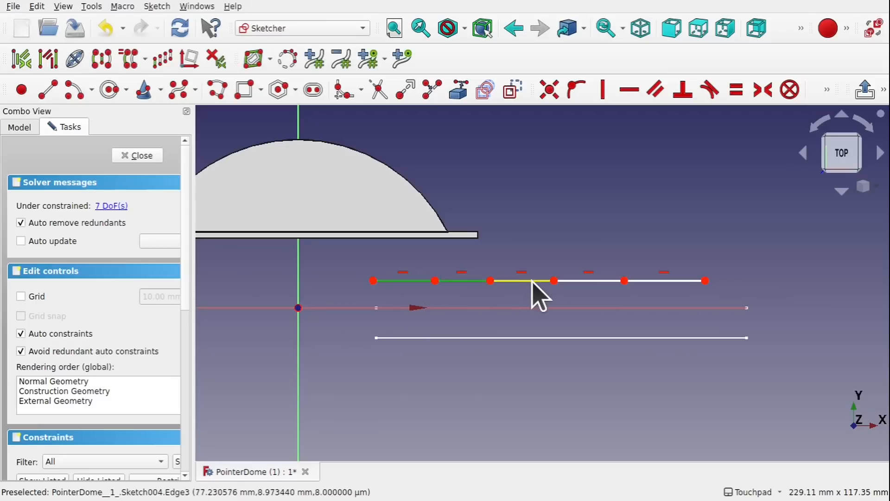
pyautogui.click(533, 281)
pyautogui.click(603, 281)
pyautogui.click(657, 281)
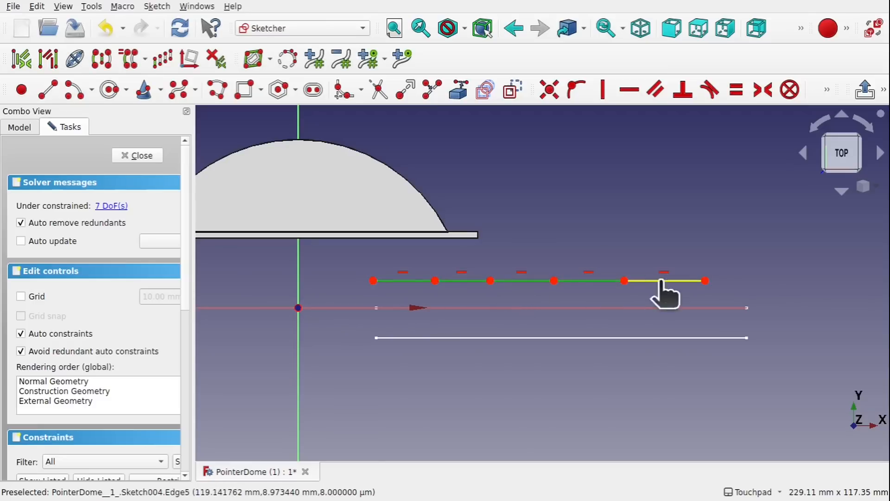
pyautogui.click(737, 90)
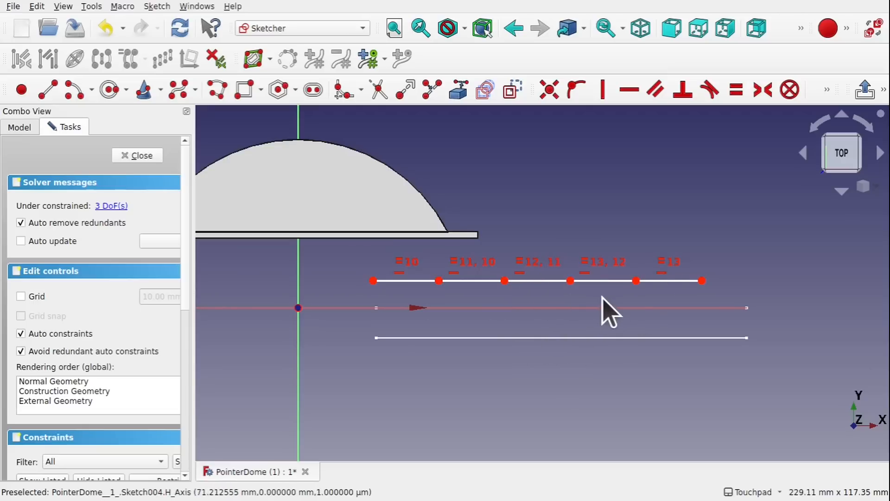
# - Add a horizontal distance constraint between the polyline's starting vertex nearest the vertical axis and the origin
pyautogui.click(373, 281)
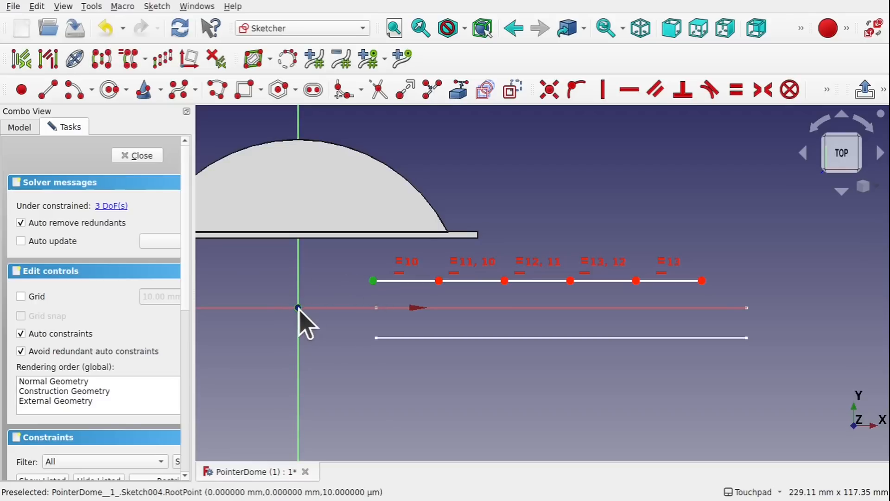
pyautogui.click(826, 90)
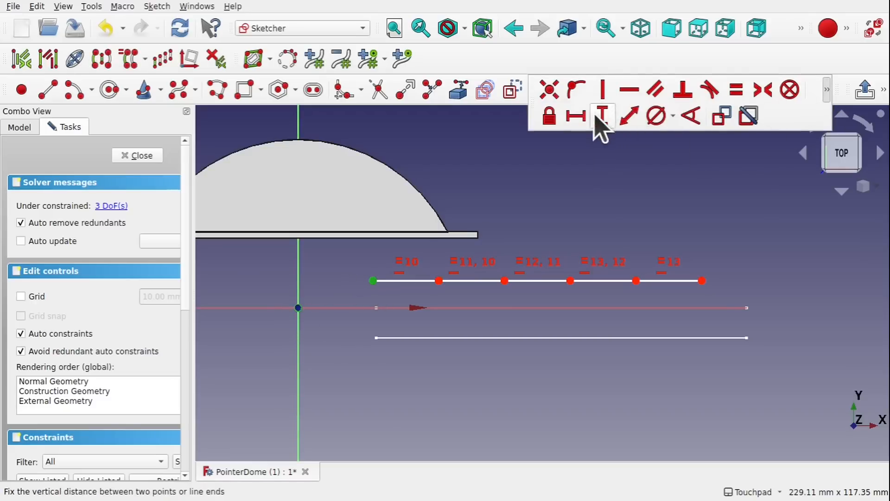
pyautogui.click(576, 116)
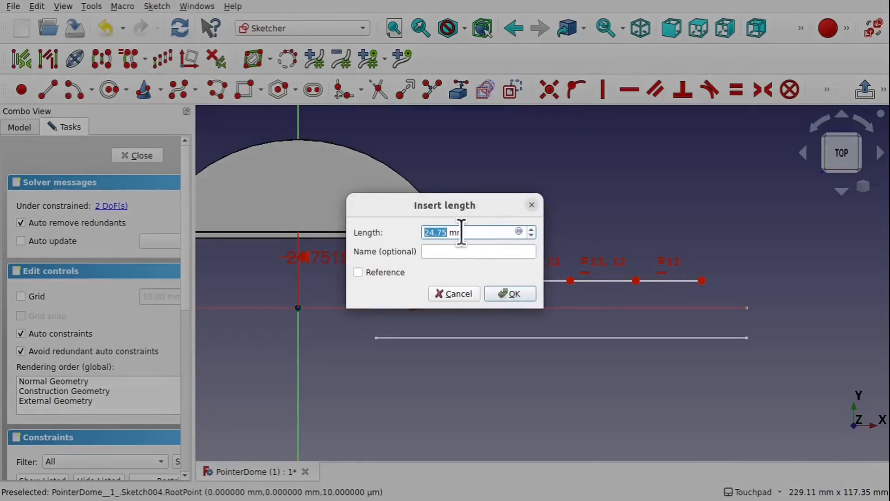
# - Link the polyline's horizontal start distance to Mapped_Sketch with the formula <<Mapped_Sketch>>.Constraints.startingPoint
pyautogui.click(519, 231)
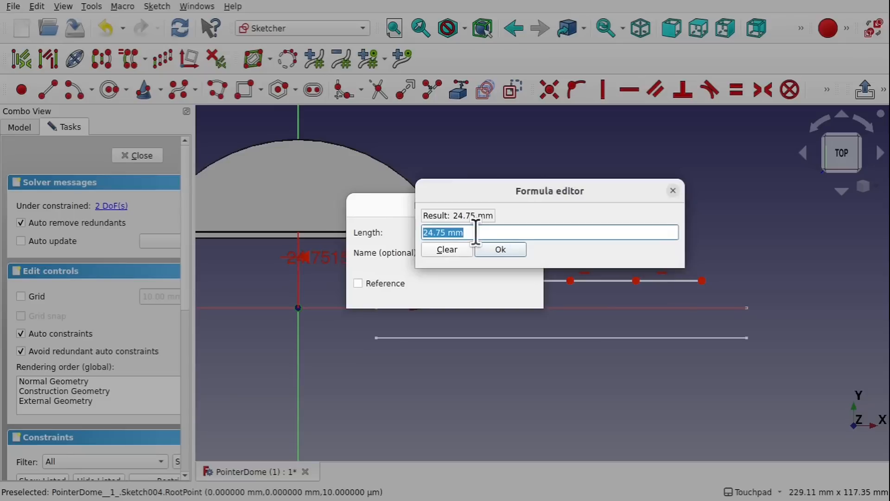
pyautogui.press('BackSpace')
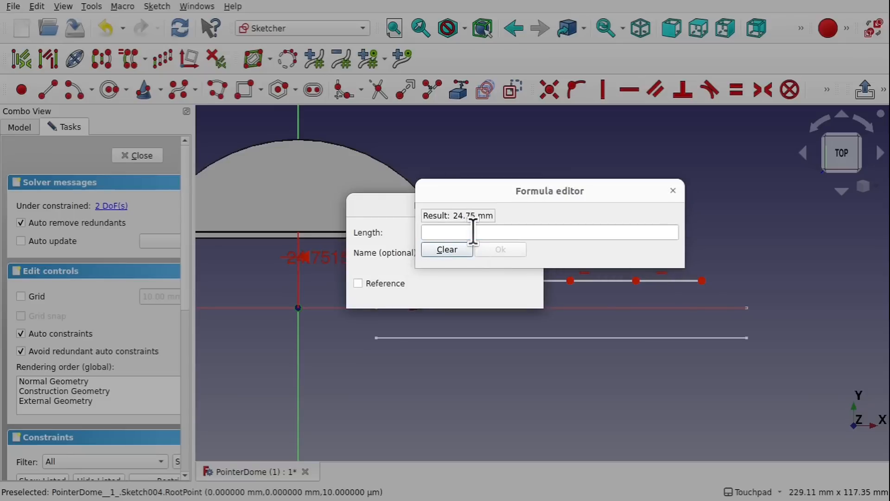
pyautogui.click(472, 231)
pyautogui.write('mapp')
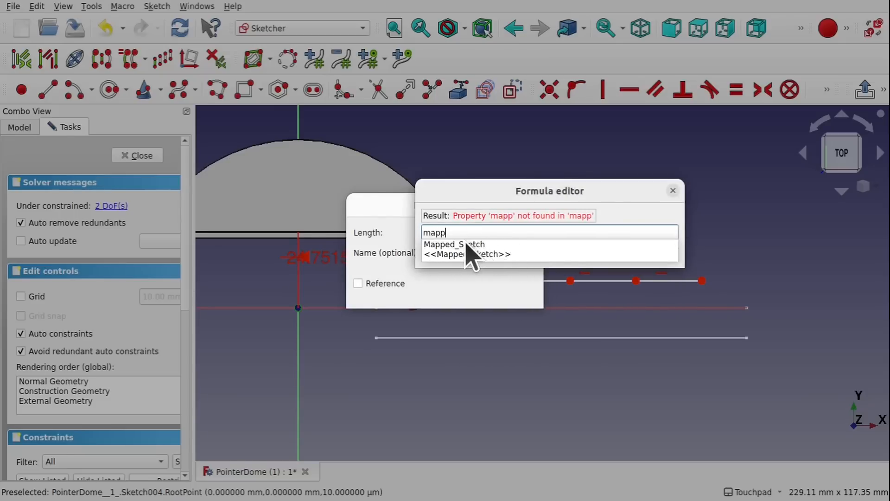
pyautogui.click(468, 254)
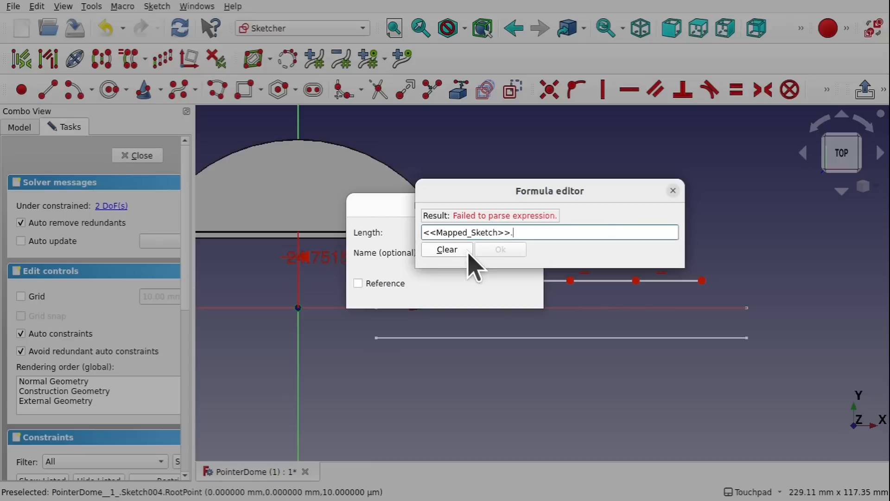
pyautogui.write('co')
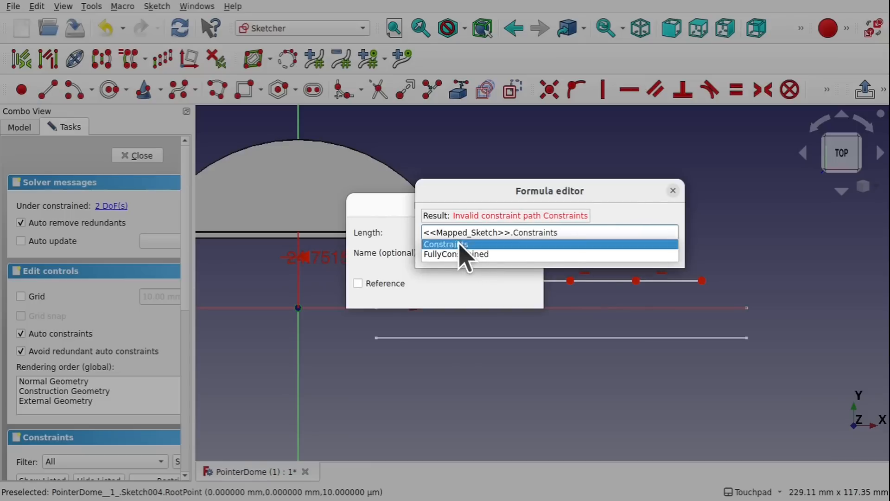
pyautogui.click(459, 244)
pyautogui.write('.')
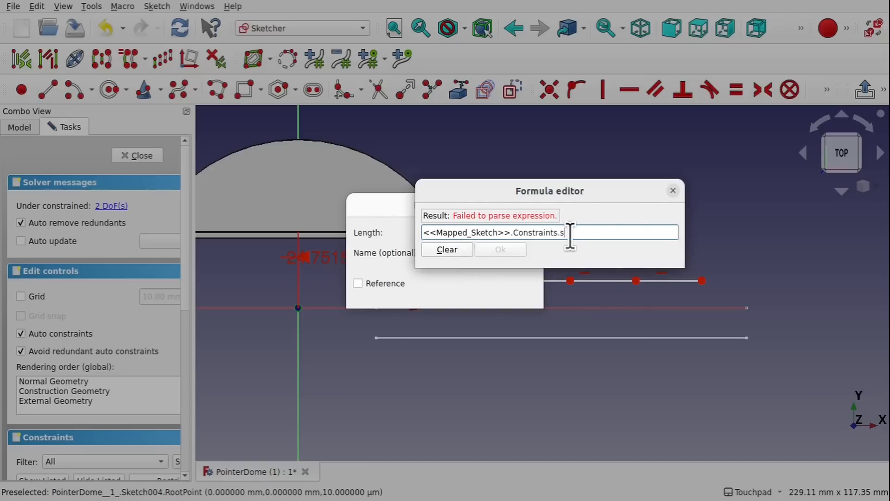
pyautogui.write('starting')
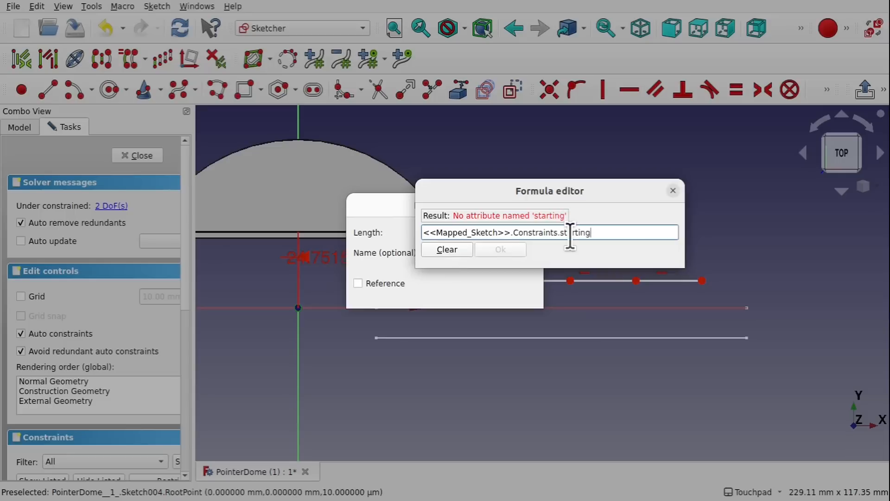
pyautogui.write('Point')
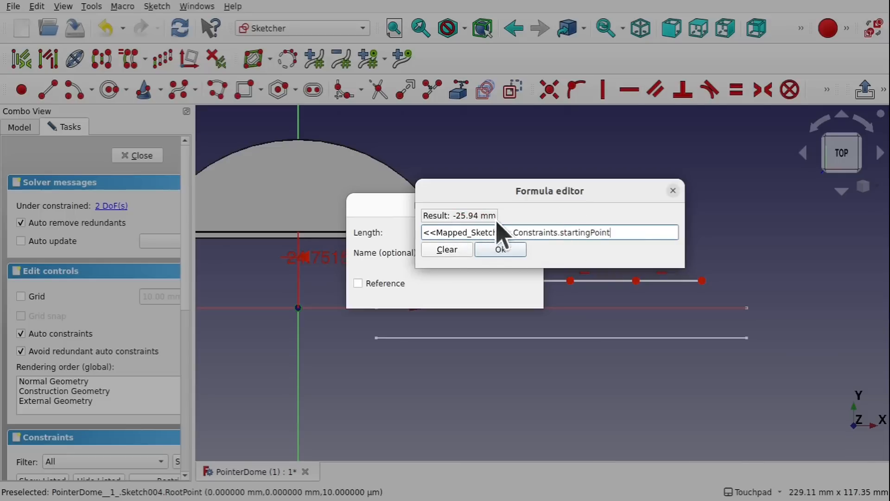
pyautogui.moveTo(563, 232); pyautogui.dragTo(614, 232)
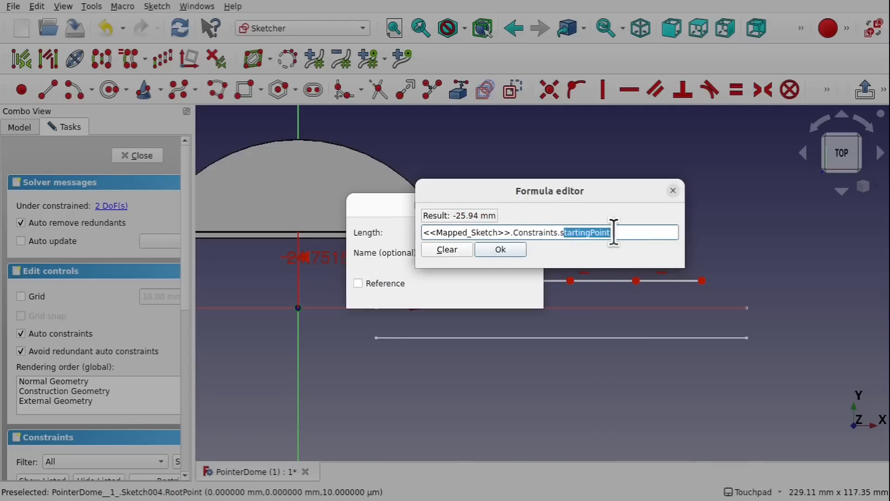
pyautogui.click(562, 232)
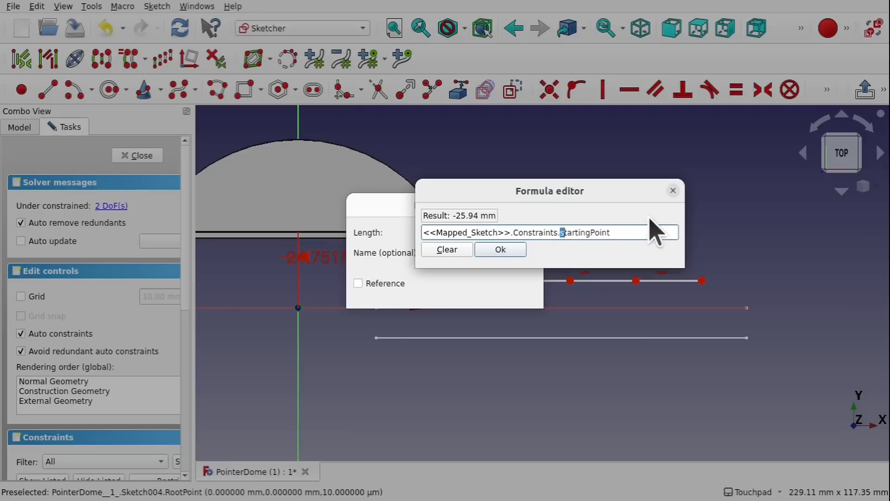
pyautogui.write('S')
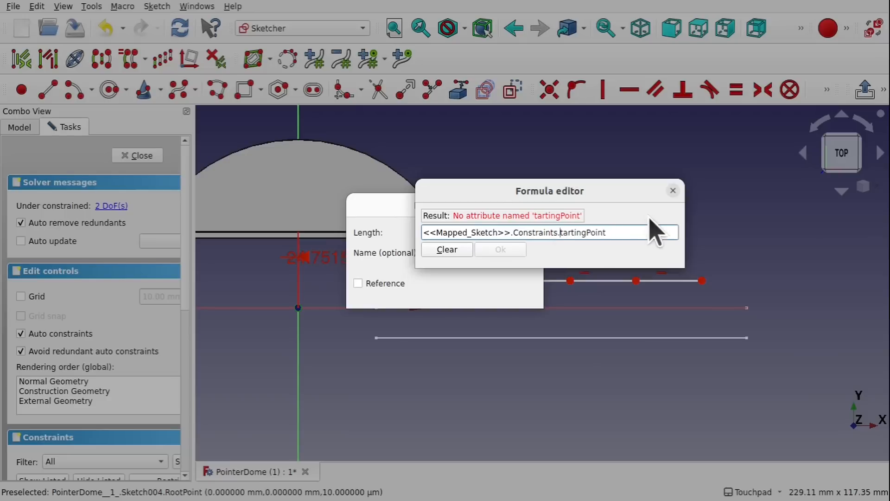
pyautogui.write('s')
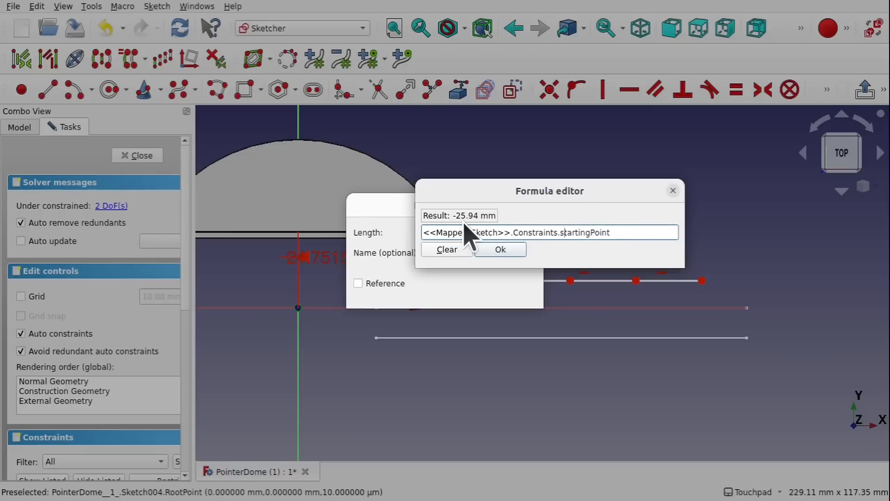
pyautogui.click(510, 251)
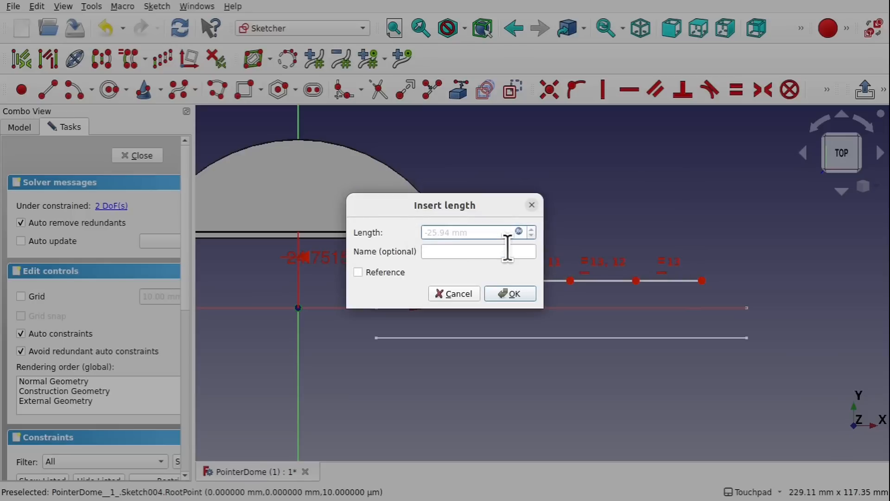
pyautogui.click(514, 292)
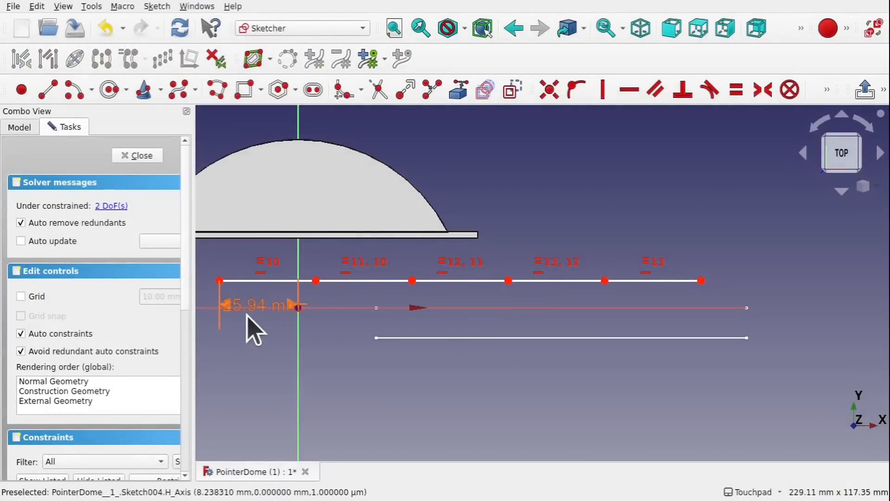
# - Negate the horizontal distance formula so it reads -<<Mapped_Sketch>>.Constraints.startingPoint
pyautogui.doubleClick(255, 308)
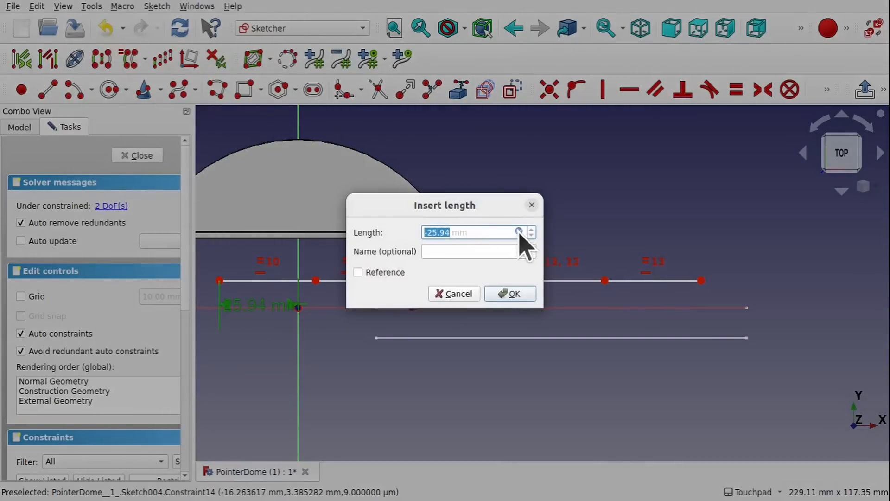
pyautogui.click(518, 231)
pyautogui.click(461, 234)
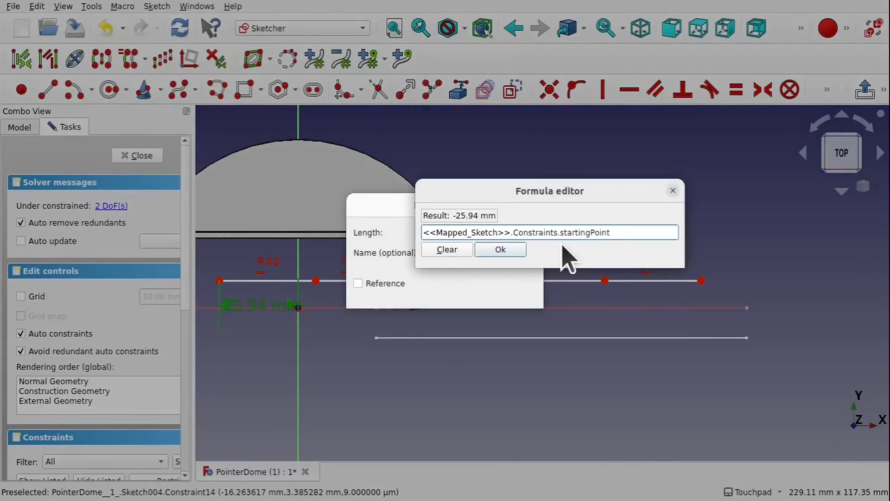
pyautogui.write('-')
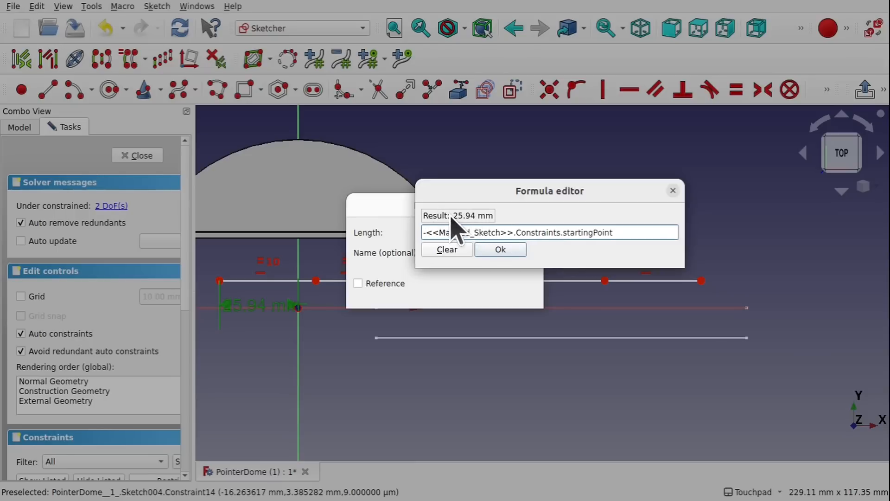
pyautogui.click(511, 248)
pyautogui.click(511, 294)
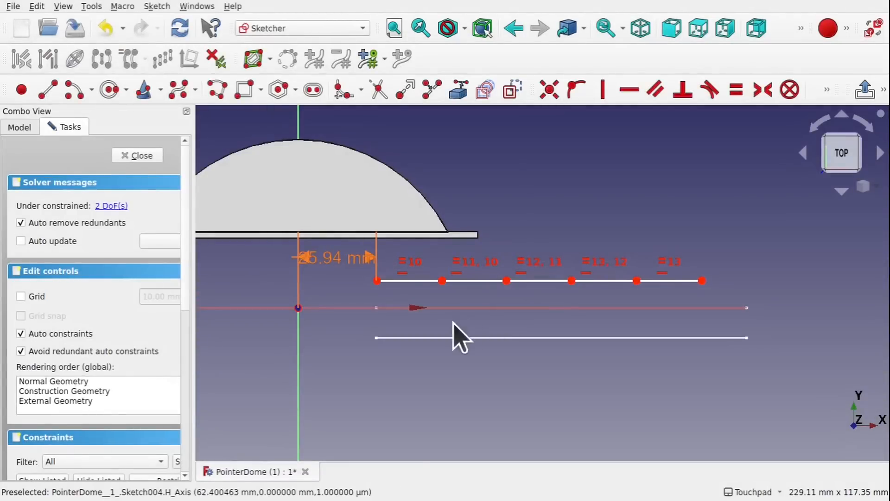
# - Move the segmented polyline to about 16.6 mm below the horizontal axis, beneath the mapped sketch lines, and close the sketch
pyautogui.moveTo(415, 283)
pyautogui.mouseDown()
pyautogui.moveTo(429, 360)
pyautogui.moveTo(419, 311)
pyautogui.moveTo(419, 360)
pyautogui.moveTo(503, 346)
pyautogui.moveTo(408, 363)
pyautogui.moveTo(459, 361)
pyautogui.moveTo(433, 356)
pyautogui.moveTo(429, 339)
pyautogui.moveTo(433, 359)
pyautogui.mouseUp()
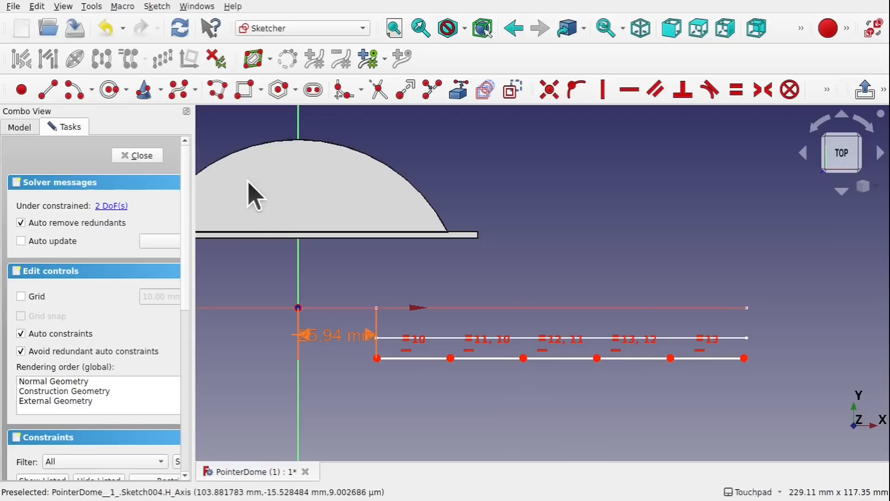
pyautogui.click(137, 156)
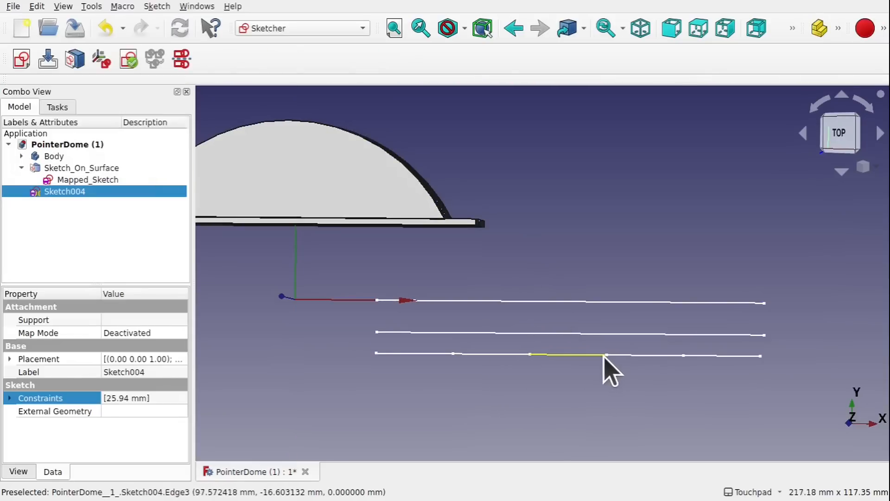
pyautogui.click(589, 363)
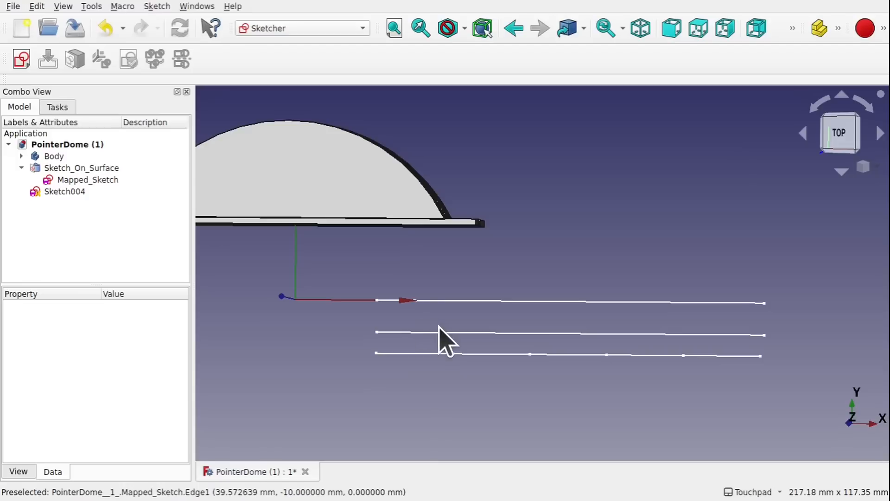
# - Open Mapped_Sketch for editing and name the rectangle's 122.2 mm horizontal constraint "length"
pyautogui.doubleClick(97, 180)
pyautogui.click(98, 185)
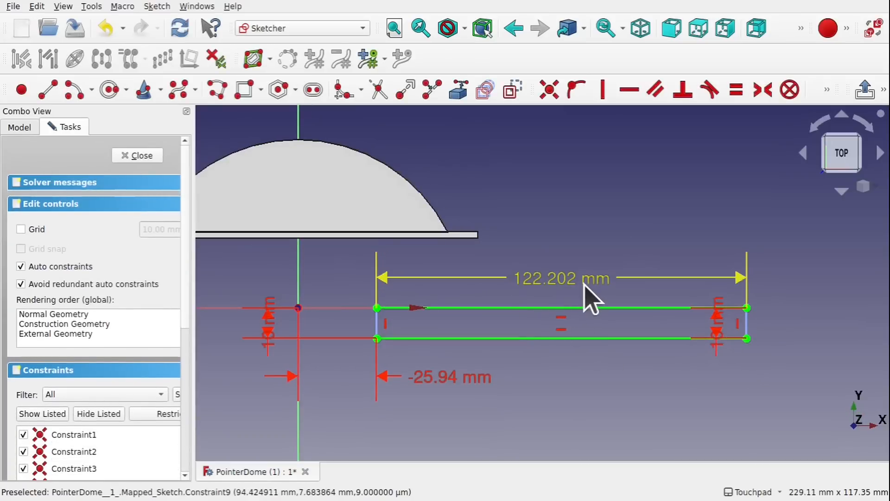
pyautogui.doubleClick(585, 296)
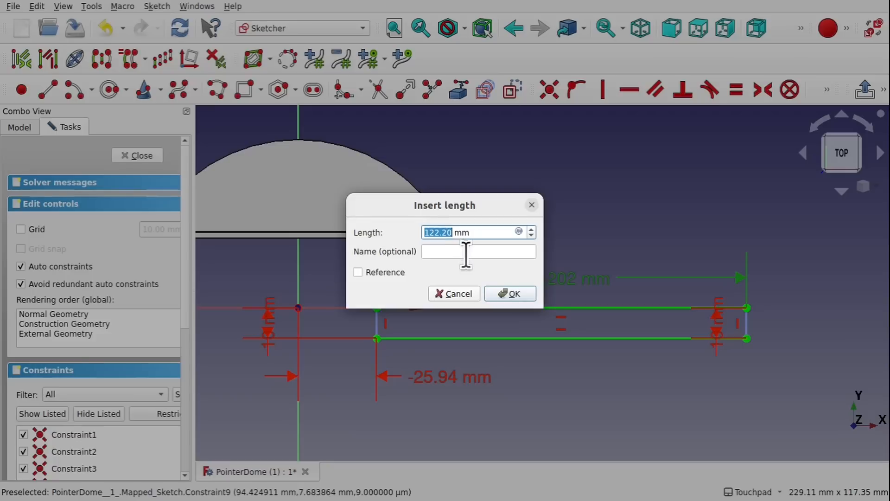
pyautogui.click(468, 253)
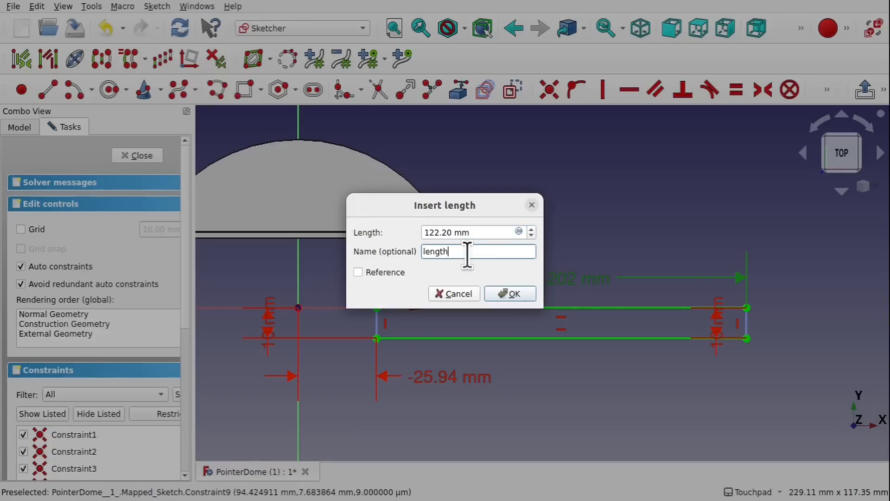
pyautogui.press('Return')
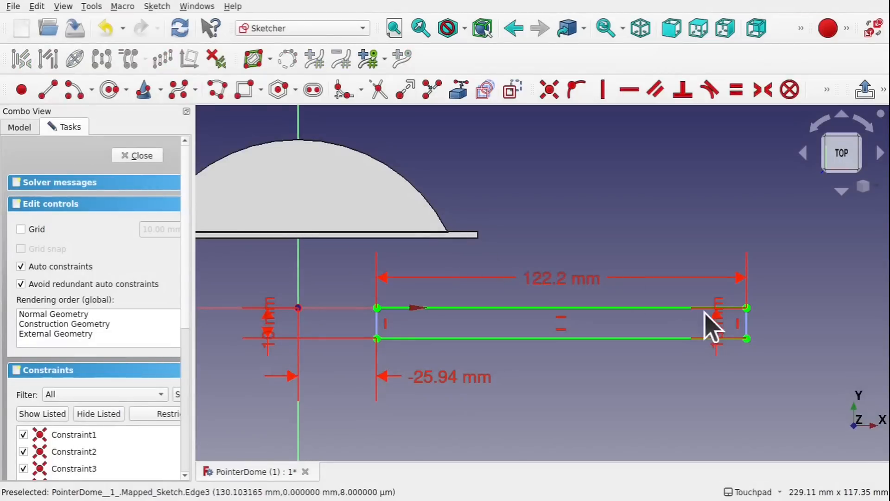
# - Move the rectangle's 10 mm side dimension clear of the geometry, name that constraint for the height, and close Mapped_Sketch
pyautogui.moveTo(725, 328); pyautogui.dragTo(790, 394)
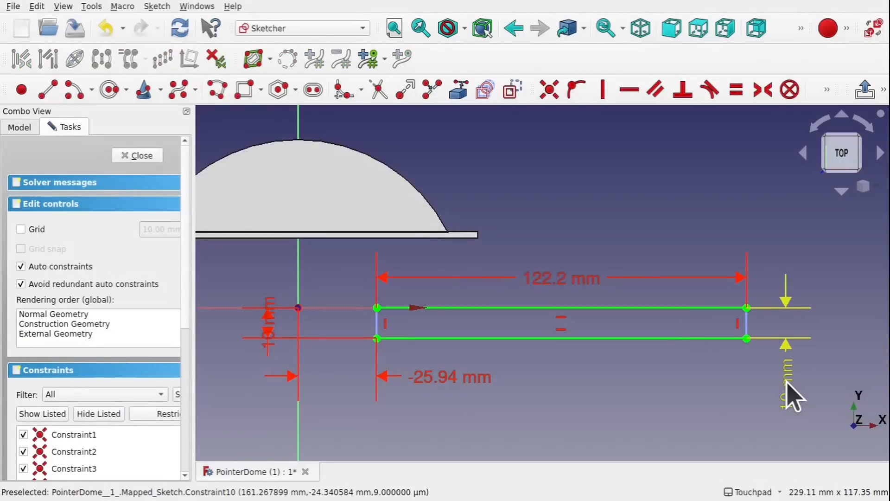
pyautogui.click(792, 375)
pyautogui.doubleClick(794, 387)
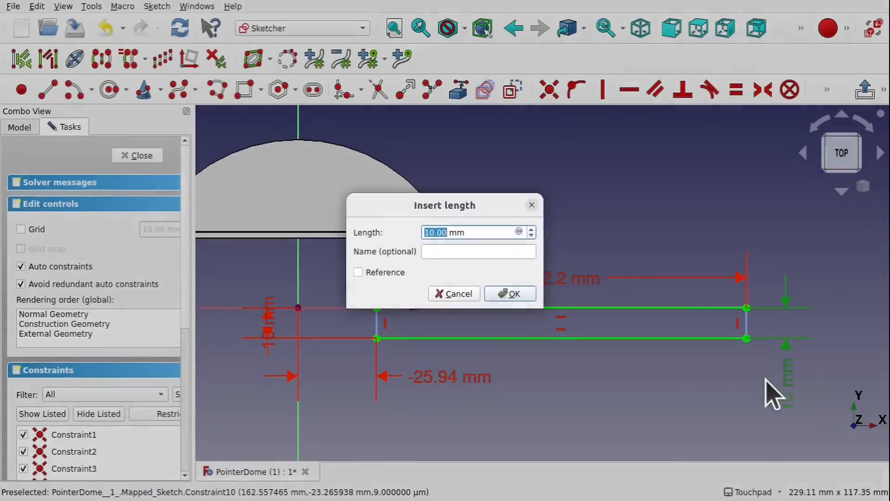
pyautogui.click(443, 251)
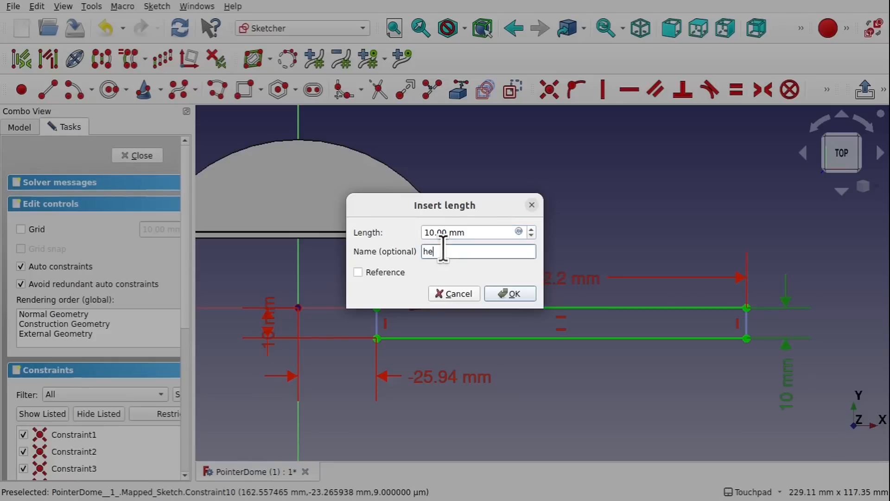
pyautogui.click(510, 294)
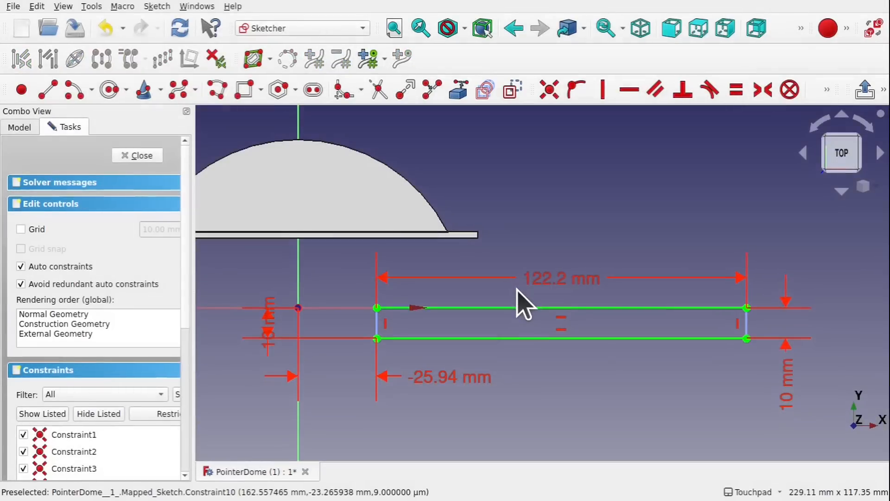
pyautogui.click(132, 156)
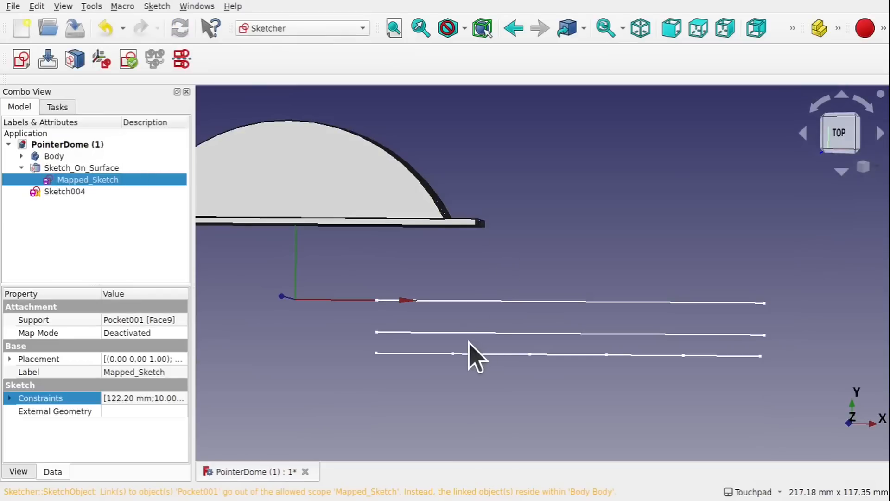
# - Open Sketch004 for editing and add a vertical distance constraint to the polyline's starting point nearest the origin
pyautogui.click(67, 191)
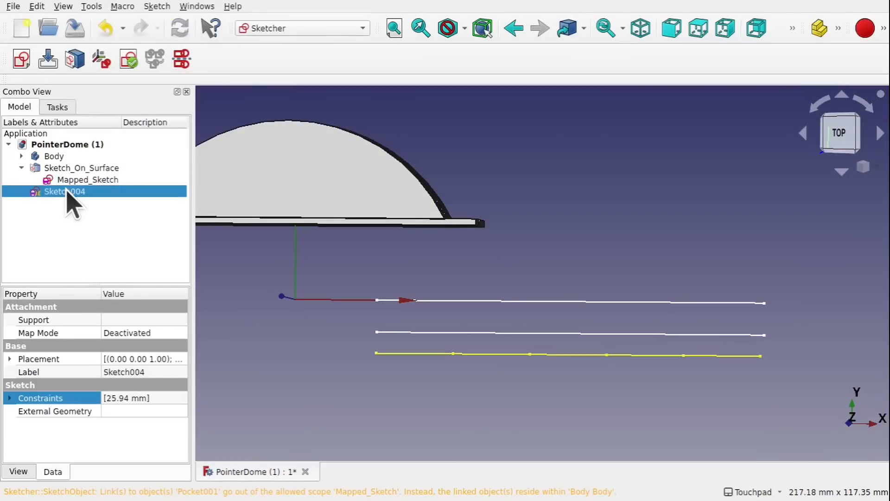
pyautogui.doubleClick(68, 191)
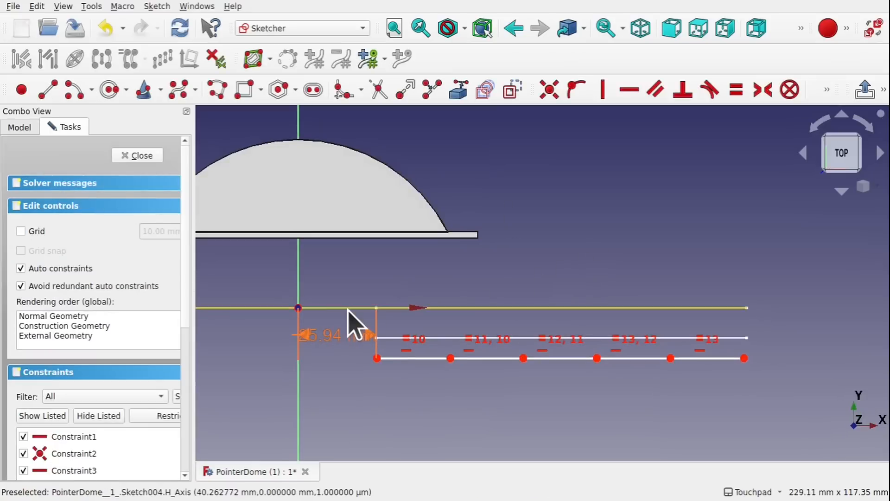
pyautogui.click(374, 371)
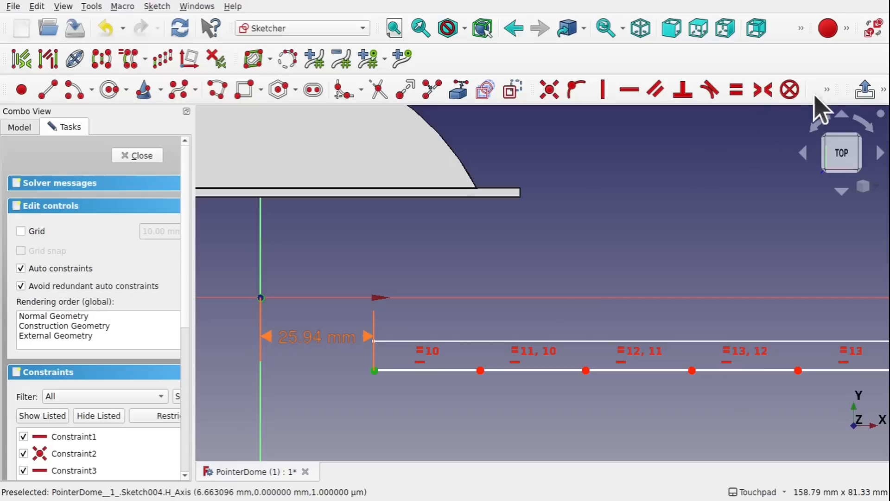
pyautogui.click(827, 90)
pyautogui.click(604, 116)
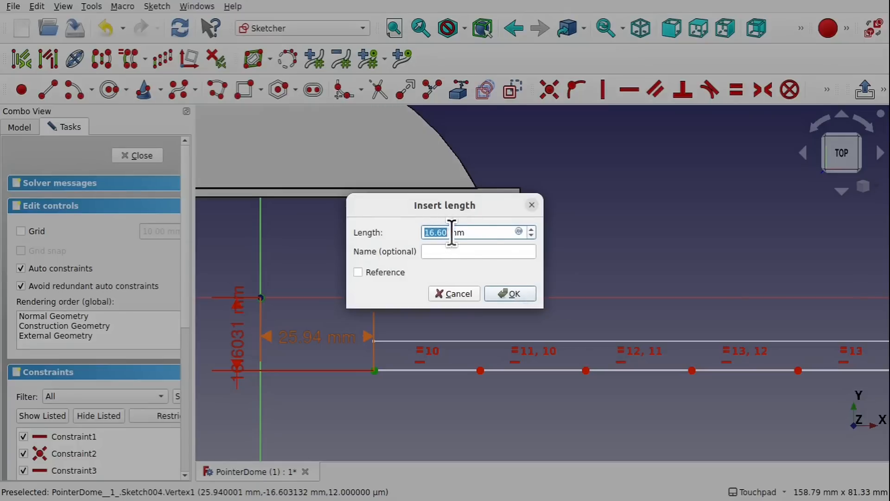
# - Link the vertical distance to the mapped sketch with the formula <<Mapped_Sketch>>.Constraints.height
pyautogui.click(520, 231)
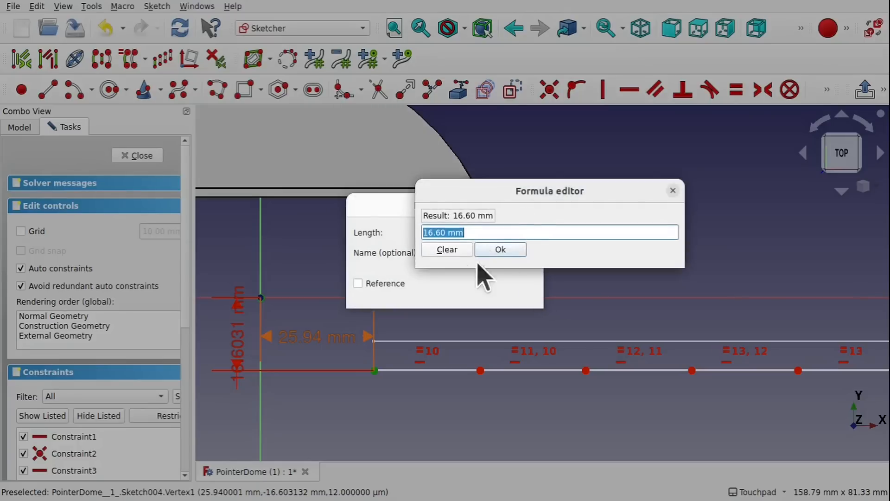
pyautogui.write('map')
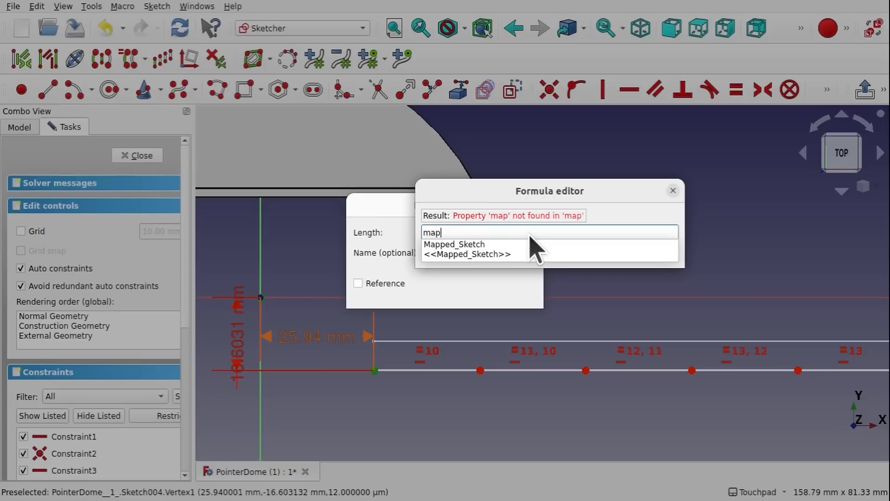
pyautogui.click(497, 254)
pyautogui.write('.co')
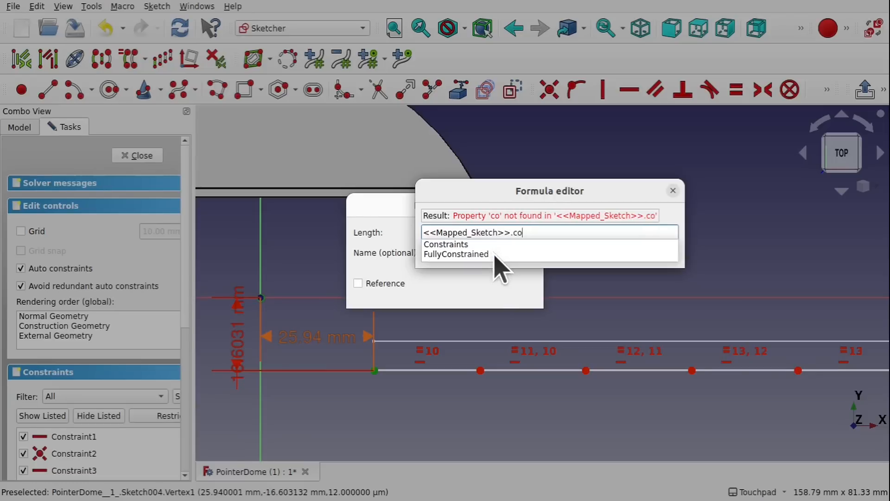
pyautogui.click(460, 247)
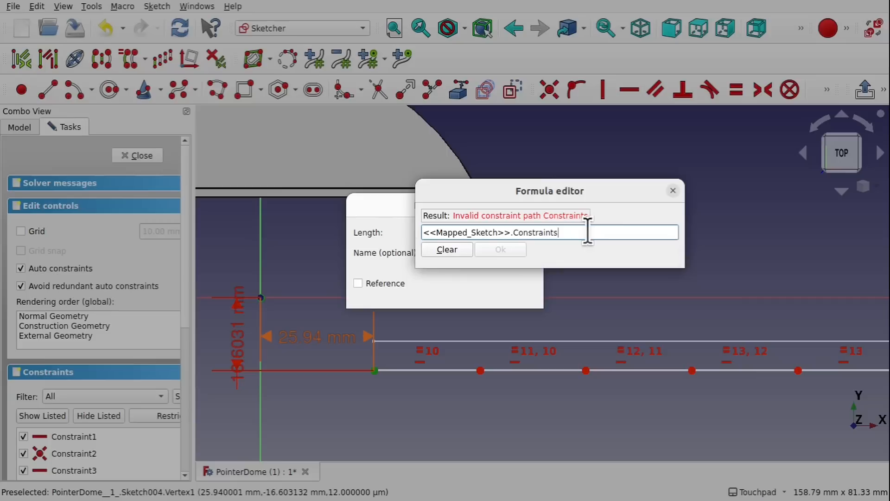
pyautogui.write('.he')
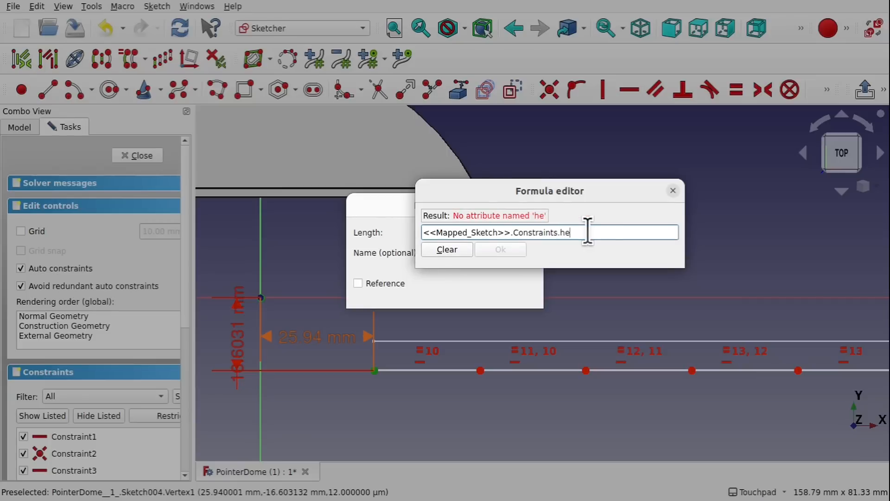
pyautogui.write('ight')
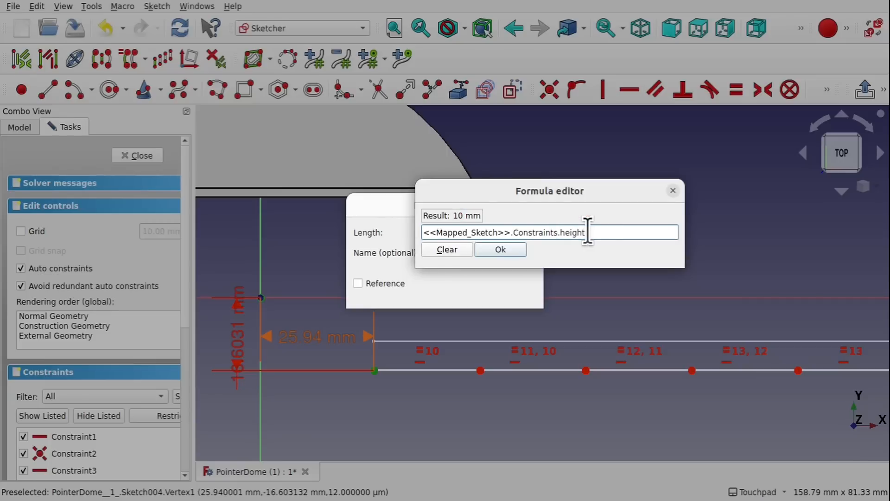
pyautogui.click(500, 250)
pyautogui.click(513, 294)
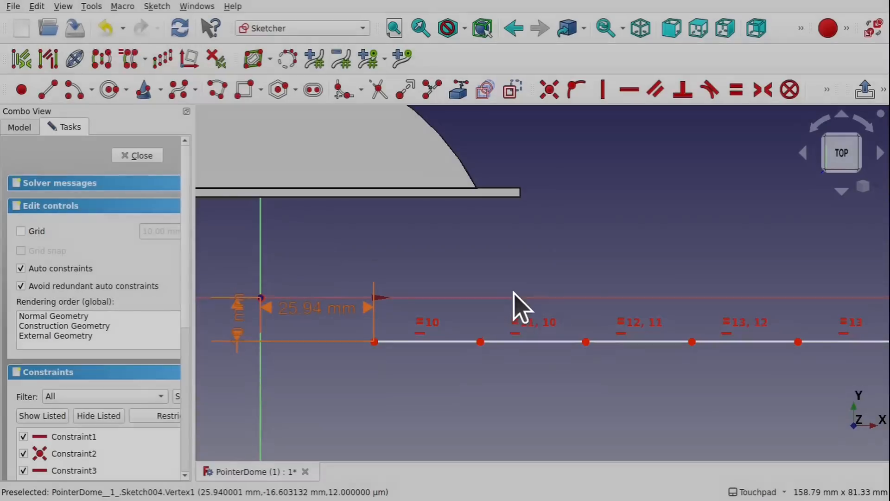
# - Add a horizontal distance constraint between the first and last points of the segmented polyline
pyautogui.scroll(-3, 513, 381)
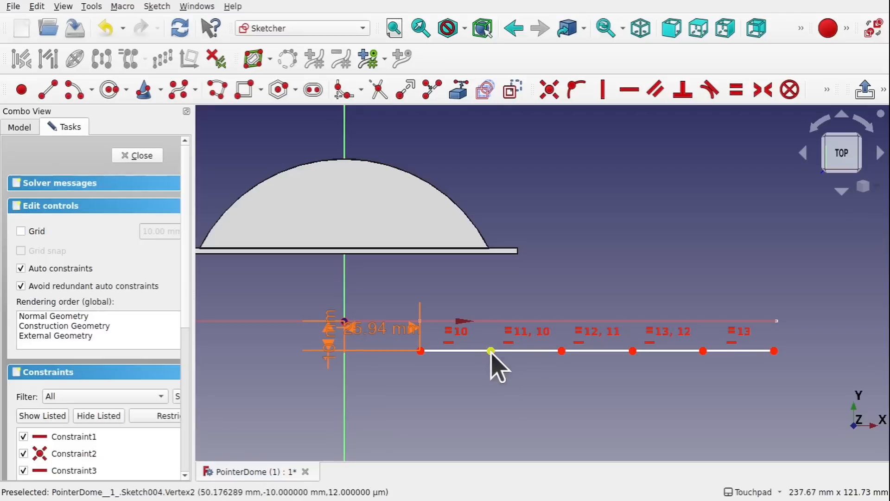
pyautogui.click(421, 351)
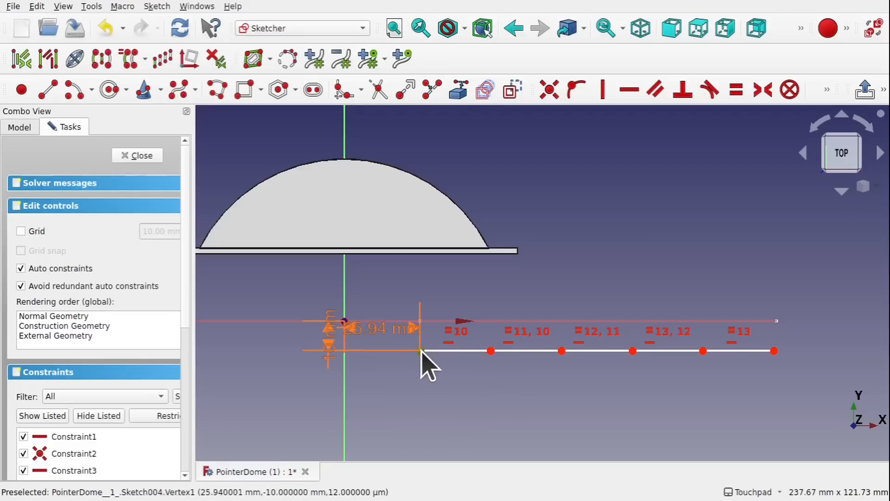
pyautogui.click(775, 351)
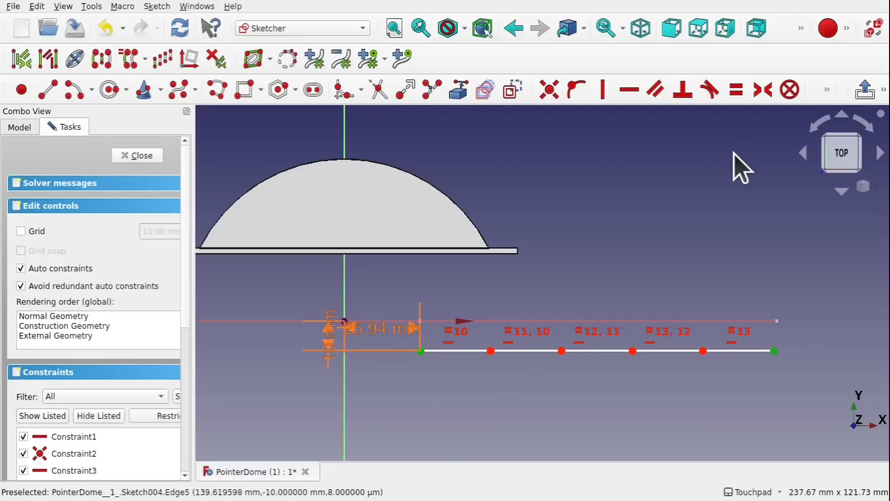
pyautogui.click(827, 89)
pyautogui.click(577, 117)
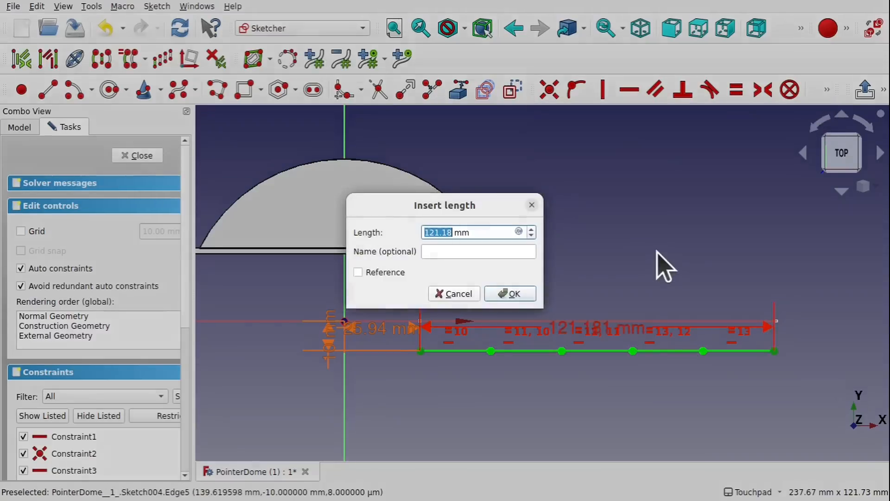
# - Set the polyline's overall length by the formula Mapped_Sketch.Constraints.length and move its dimension clear above the horizontal axis
pyautogui.click(519, 232)
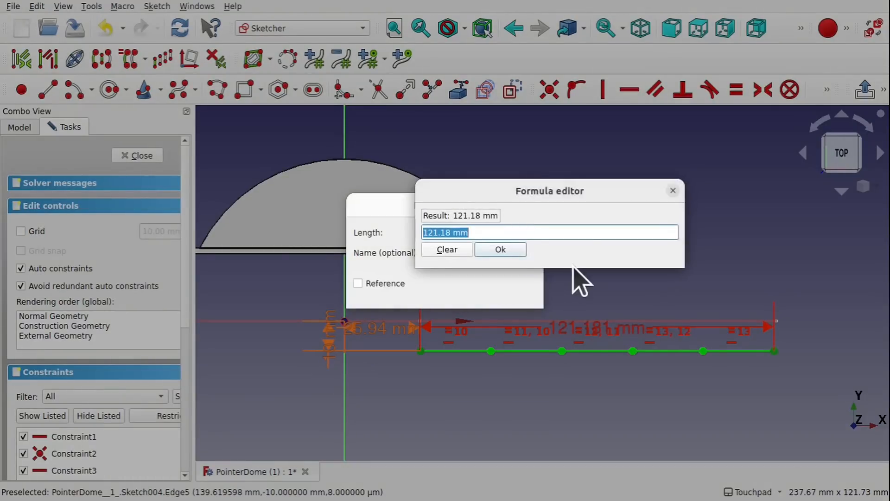
pyautogui.write('map')
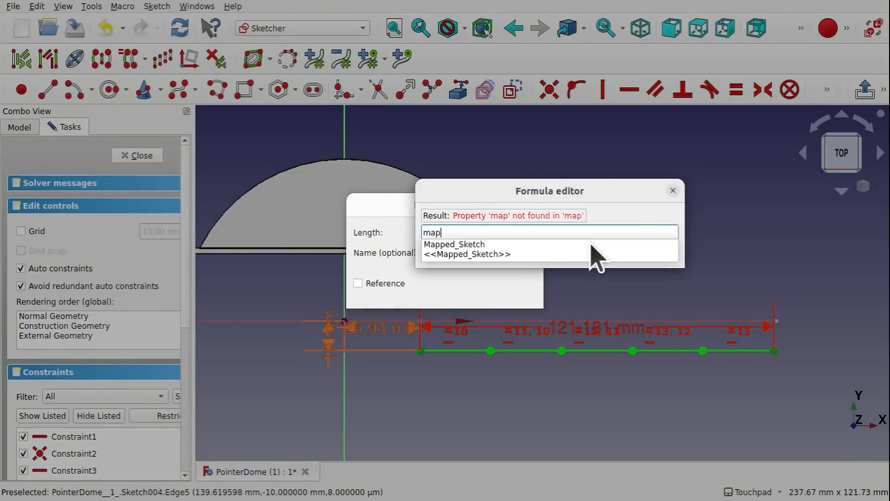
pyautogui.click(500, 249)
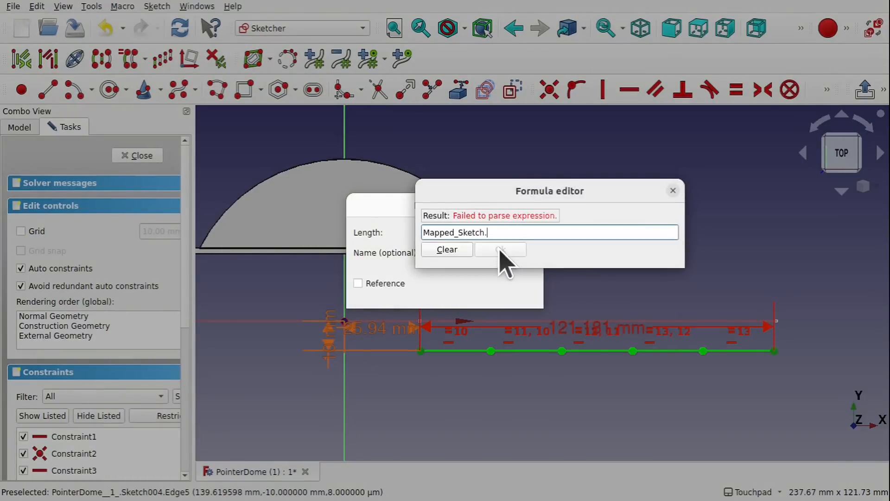
pyautogui.write('co')
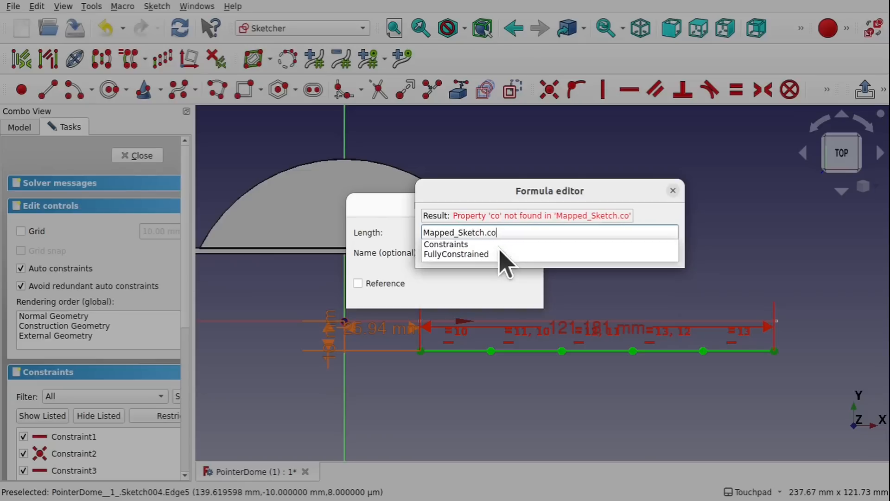
pyautogui.click(455, 244)
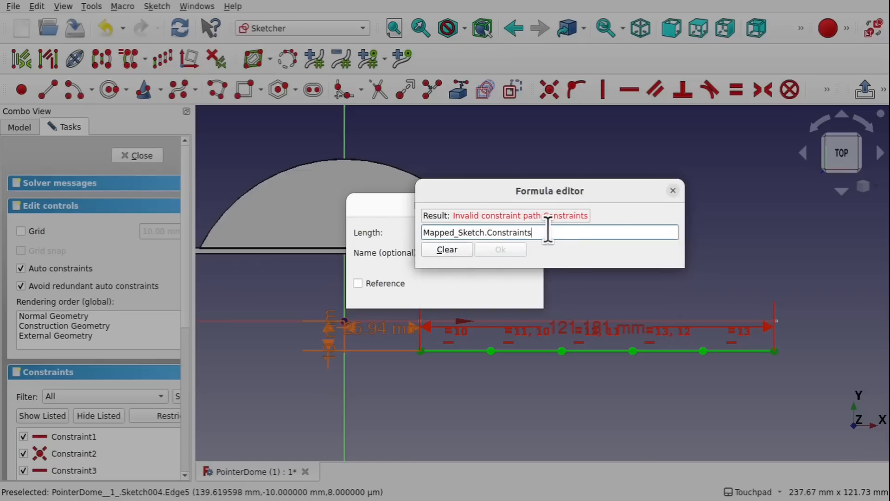
pyautogui.write('.len')
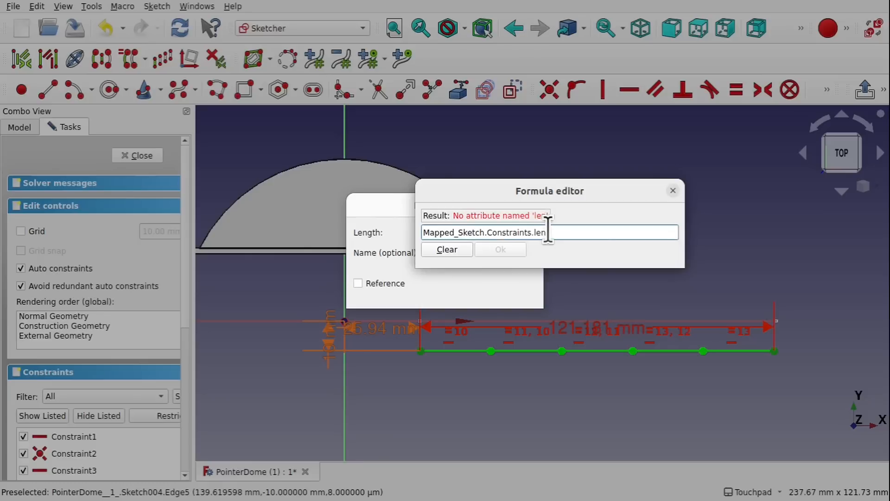
pyautogui.write('gth')
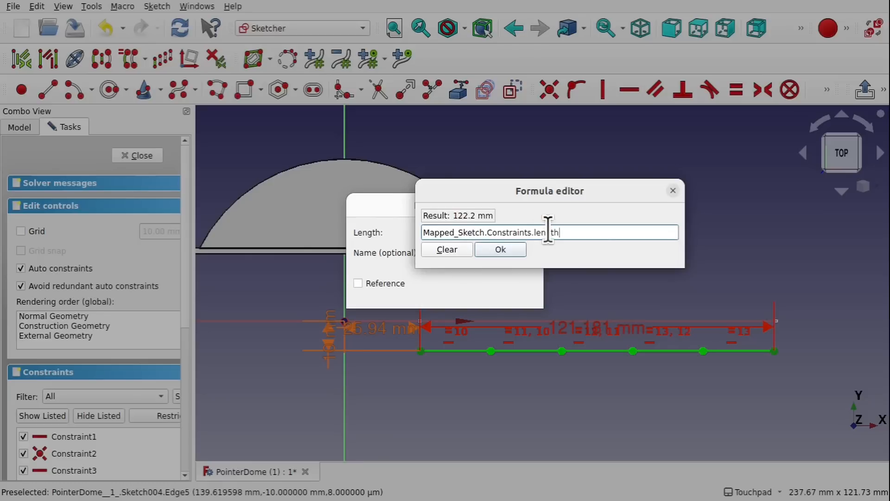
pyautogui.click(500, 250)
pyautogui.click(515, 294)
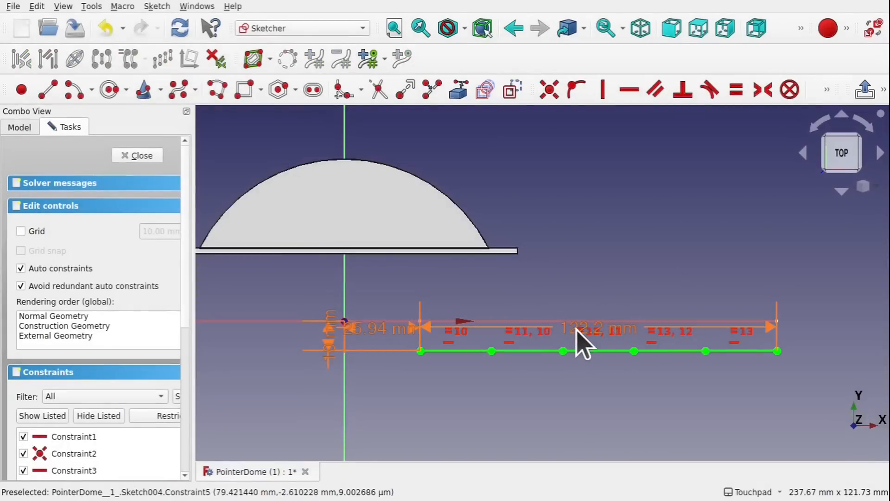
pyautogui.moveTo(577, 328); pyautogui.dragTo(576, 277)
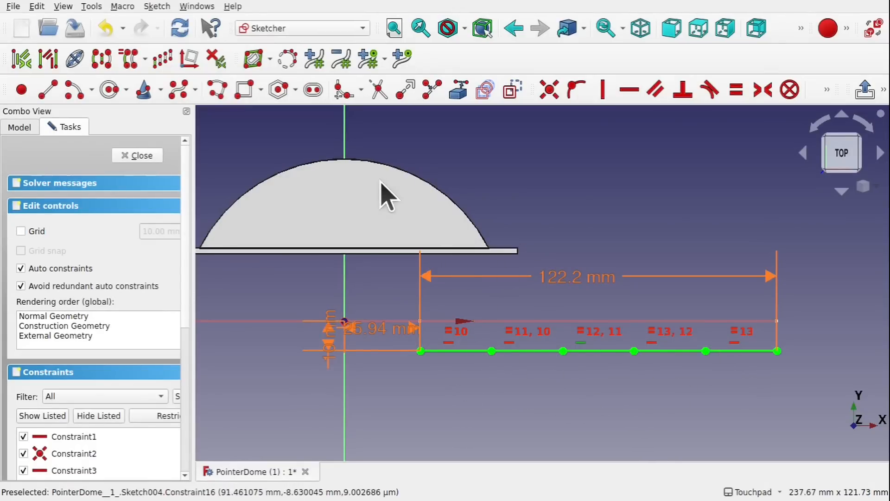
# - Split the polyline's middle segment in two and constrain both parts equal to the adjacent segment farther from the origin
pyautogui.click(432, 90)
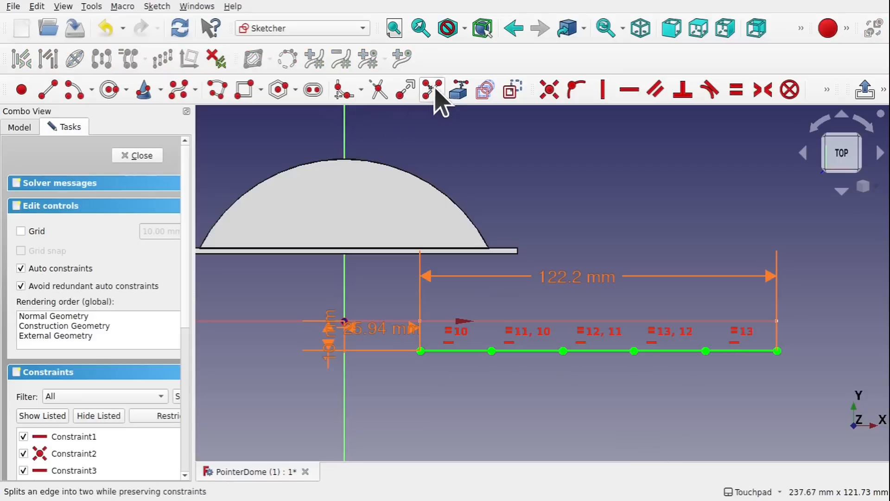
pyautogui.click(602, 351)
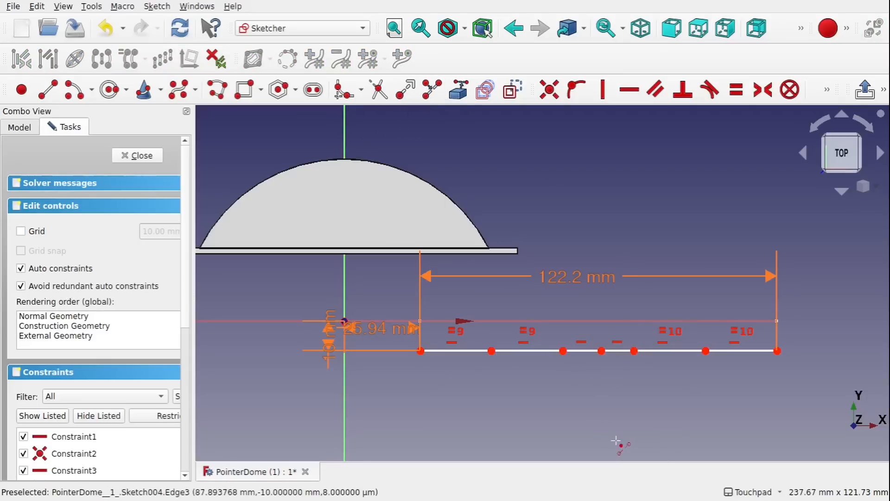
pyautogui.click(583, 351)
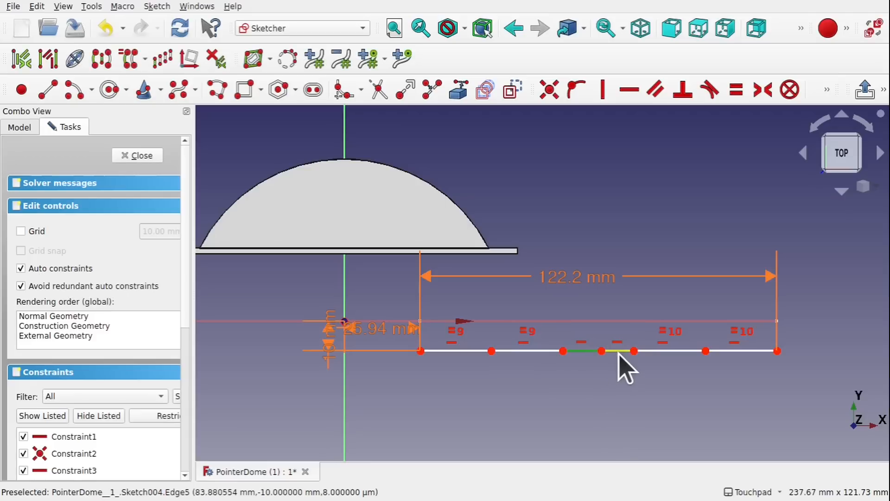
pyautogui.click(621, 351)
pyautogui.click(663, 351)
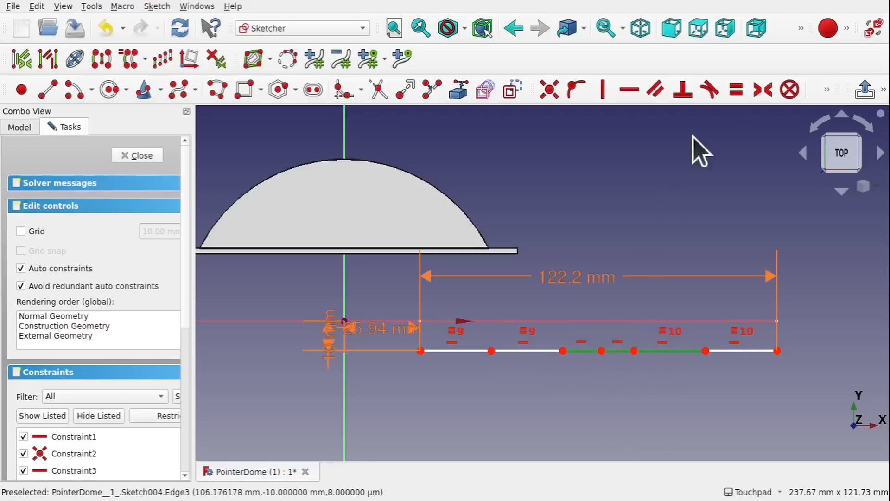
pyautogui.click(737, 90)
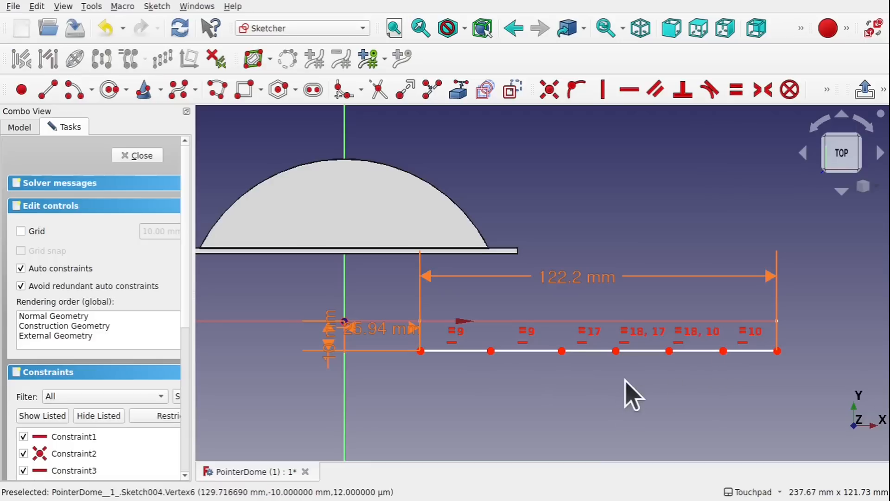
# - Shift an inner polyline point toward the origin, constrain the second and third segments equal, and close the sketch
pyautogui.moveTo(669, 351)
pyautogui.mouseDown()
pyautogui.moveTo(633, 351)
pyautogui.moveTo(668, 351)
pyautogui.moveTo(646, 351)
pyautogui.mouseUp()
pyautogui.click(496, 351)
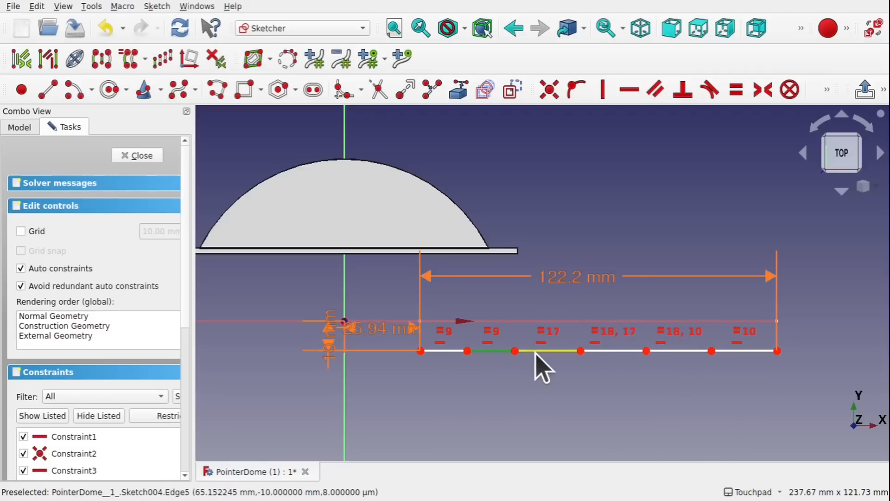
pyautogui.click(537, 352)
pyautogui.click(737, 91)
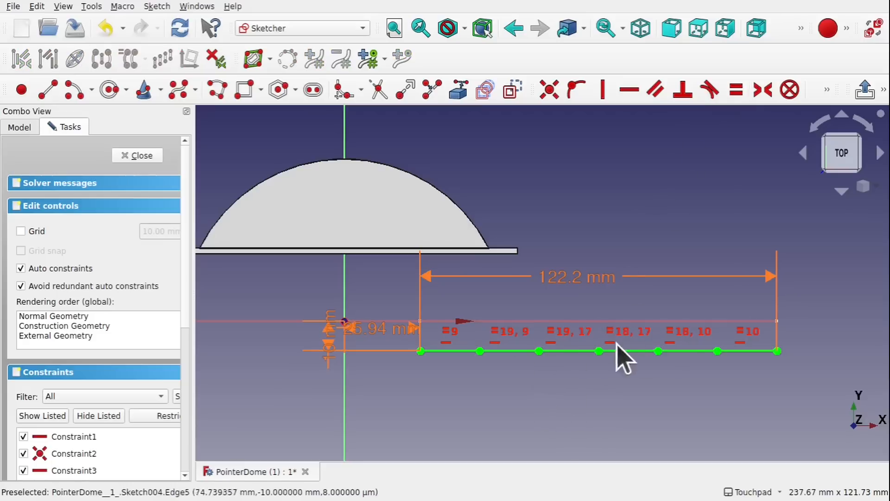
pyautogui.click(139, 156)
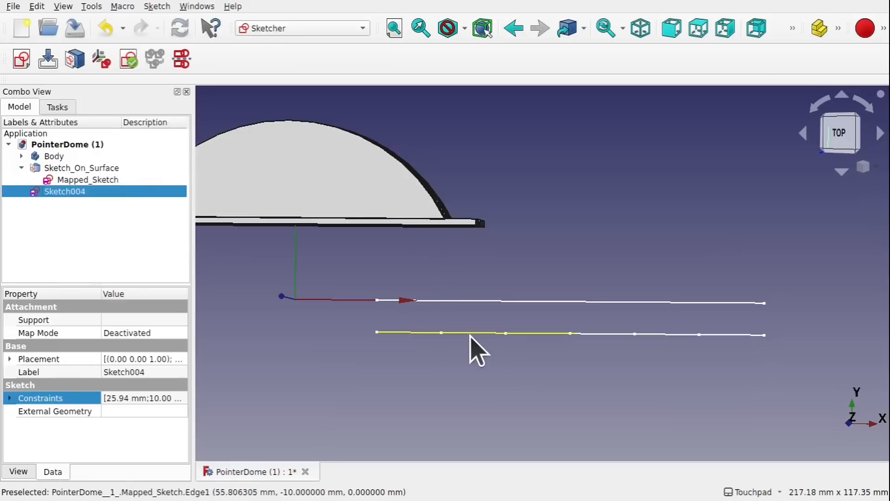
# - Convert the two long horizontal lines of Mapped_Sketch to construction geometry and close the sketch
pyautogui.click(459, 301)
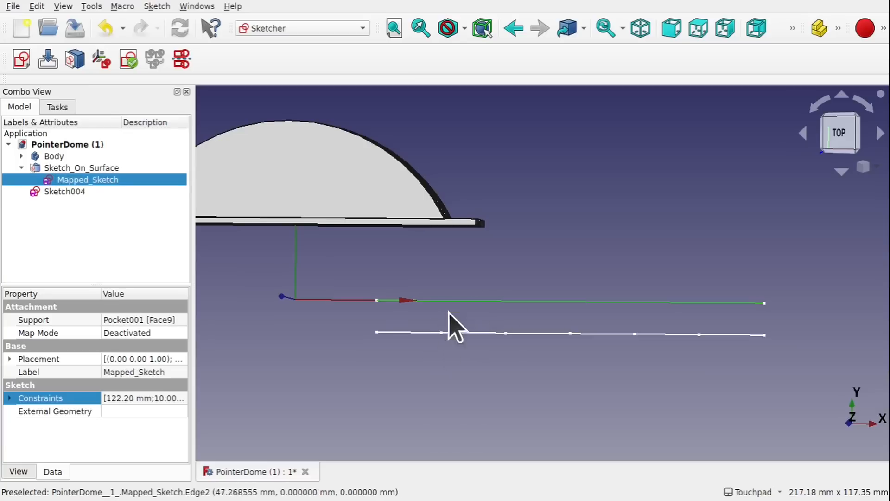
pyautogui.doubleClick(97, 180)
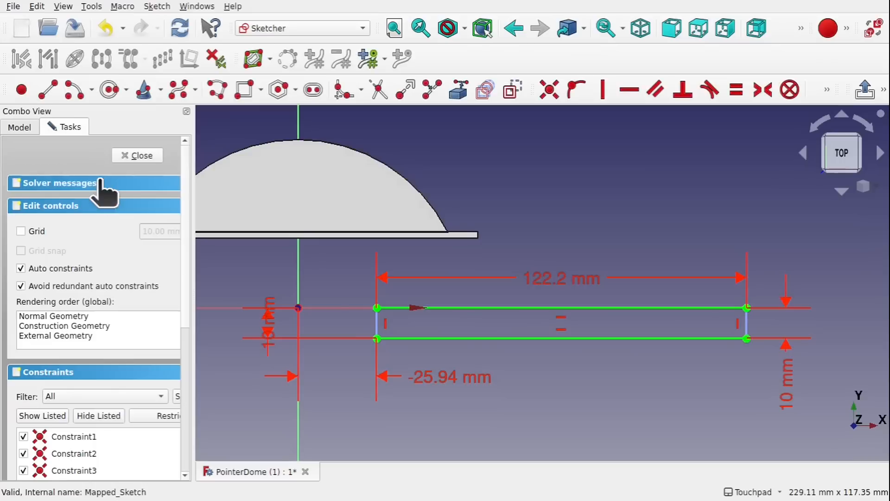
pyautogui.click(586, 308)
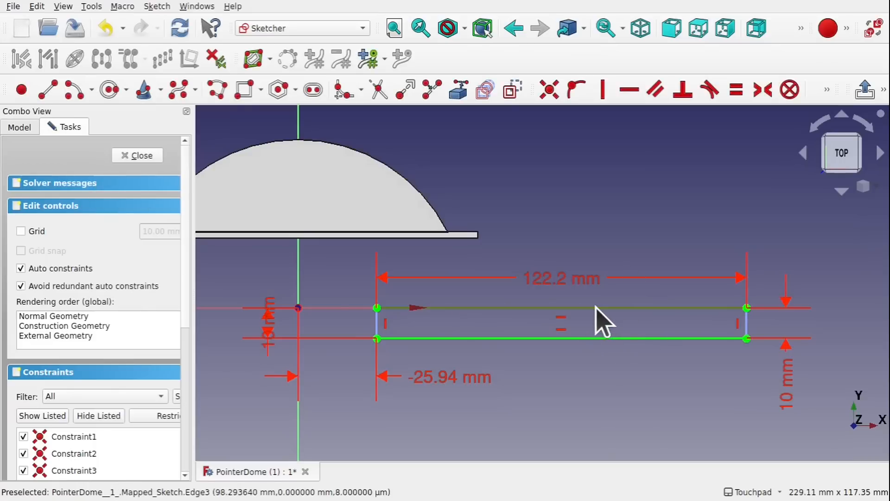
pyautogui.click(616, 338)
pyautogui.click(512, 89)
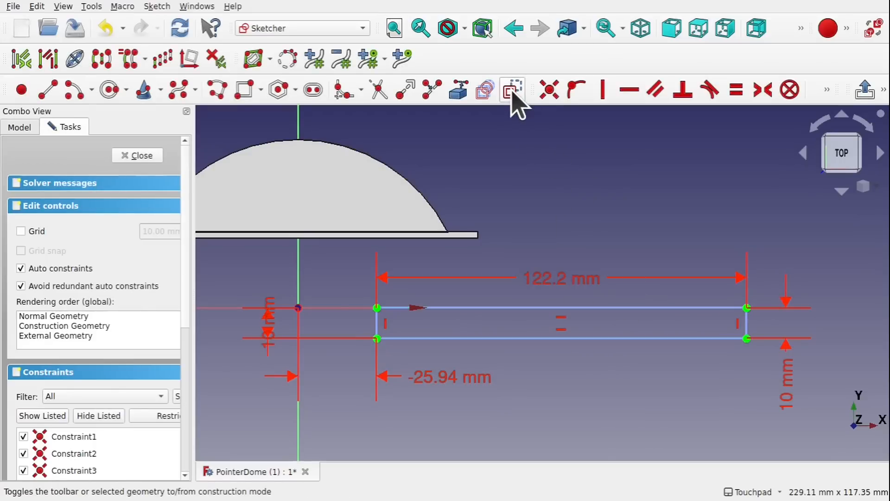
pyautogui.click(141, 155)
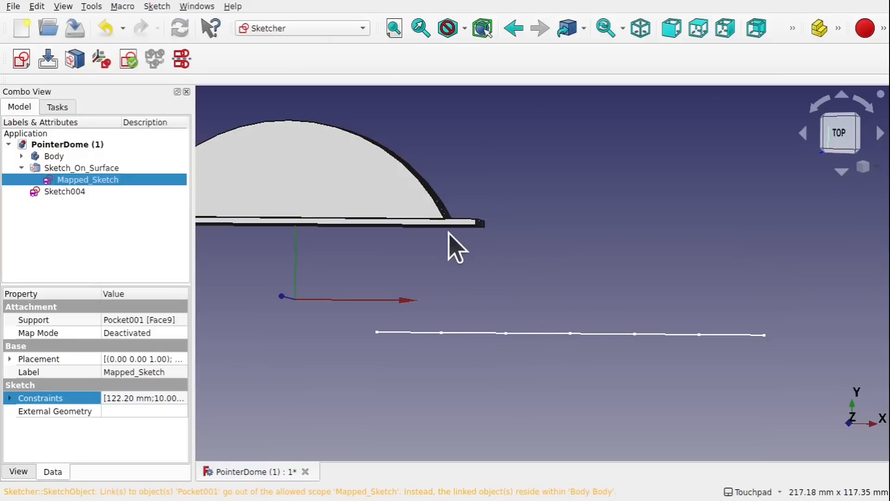
pyautogui.keyDown('alt'); pyautogui.moveTo(423, 201); pyautogui.dragTo(427, 264); pyautogui.keyUp('alt')
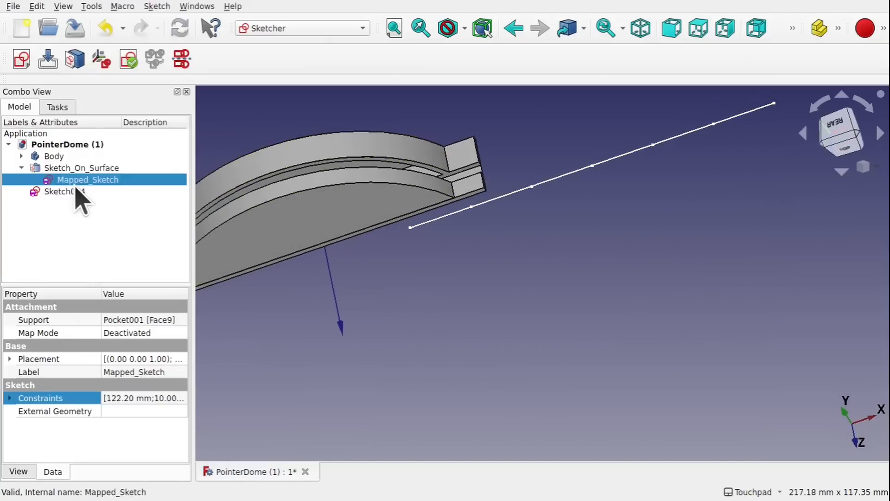
# - Return Mapped_Sketch's upper long line, the one on the horizontal axis, to normal geometry and close the sketch
pyautogui.doubleClick(86, 181)
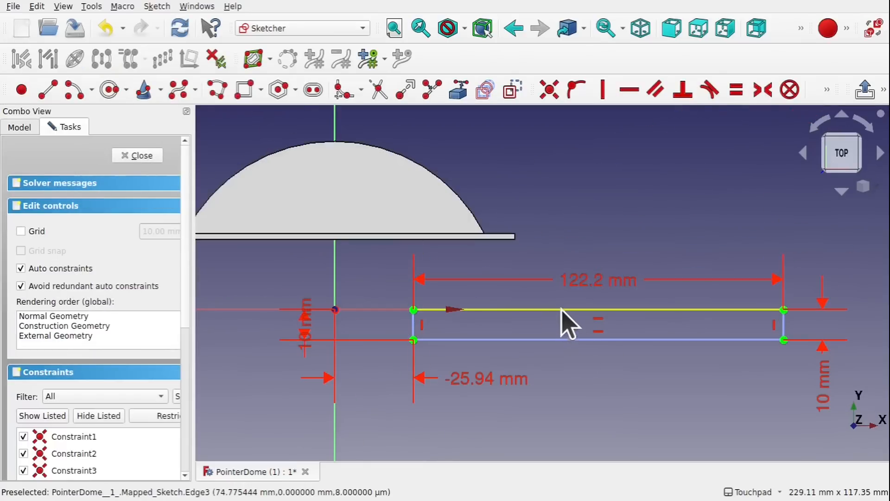
pyautogui.click(566, 322)
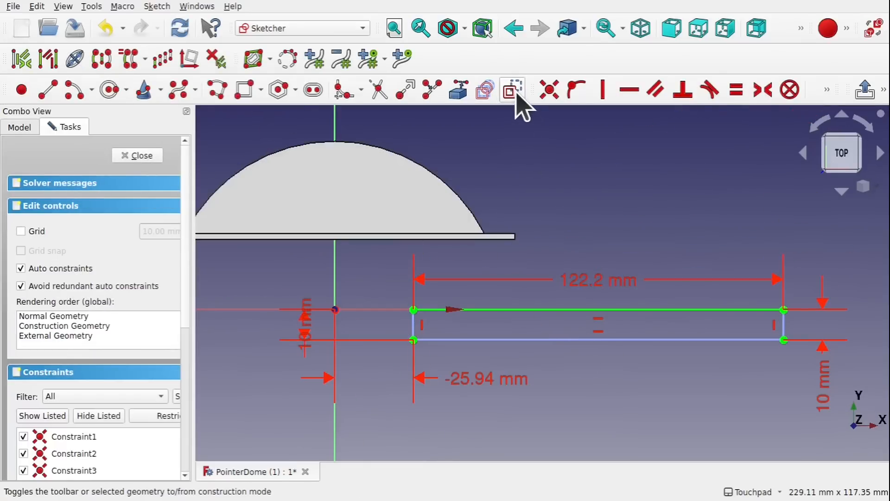
pyautogui.click(156, 165)
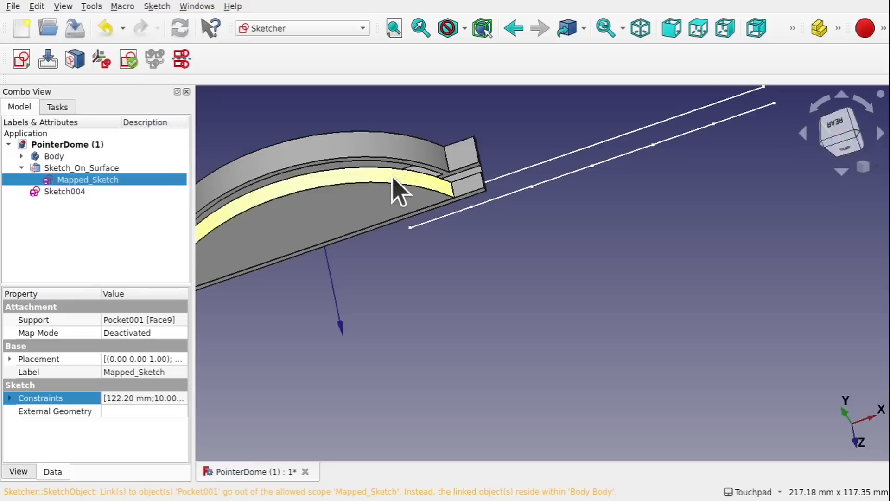
pyautogui.click(433, 258)
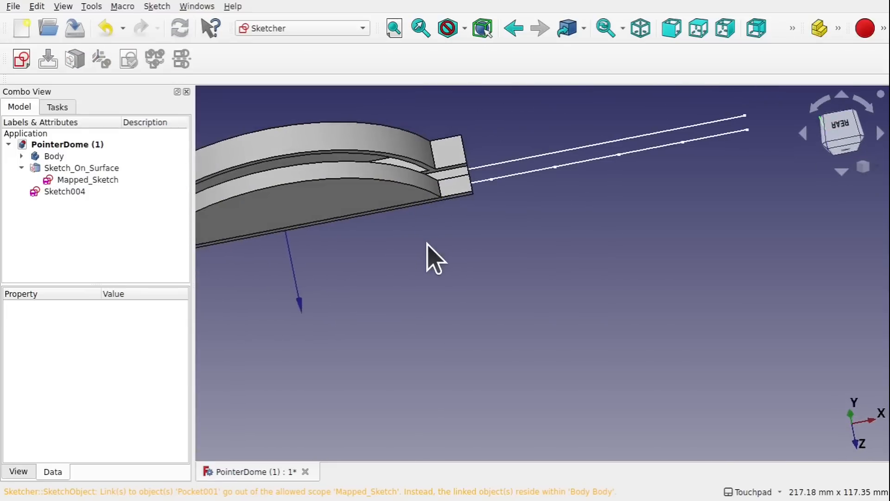
# - Hide Pocket001 to examine the curve that Sketch_On_Surface maps onto the dome, and show the solid again
pyautogui.keyDown('alt'); pyautogui.moveTo(408, 240); pyautogui.dragTo(466, 234); pyautogui.keyUp('alt')
pyautogui.click(463, 222)
pyautogui.press('space')
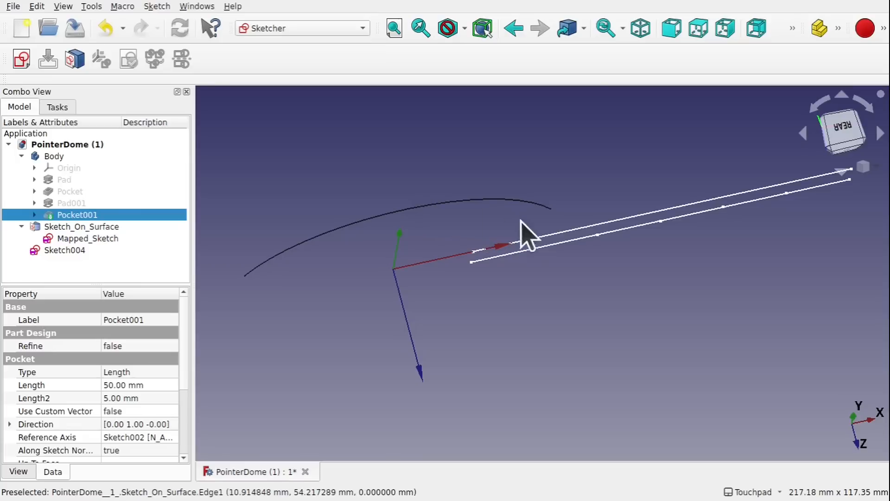
pyautogui.press('space')
pyautogui.keyDown('alt'); pyautogui.moveTo(564, 310); pyautogui.dragTo(521, 257); pyautogui.keyUp('alt')
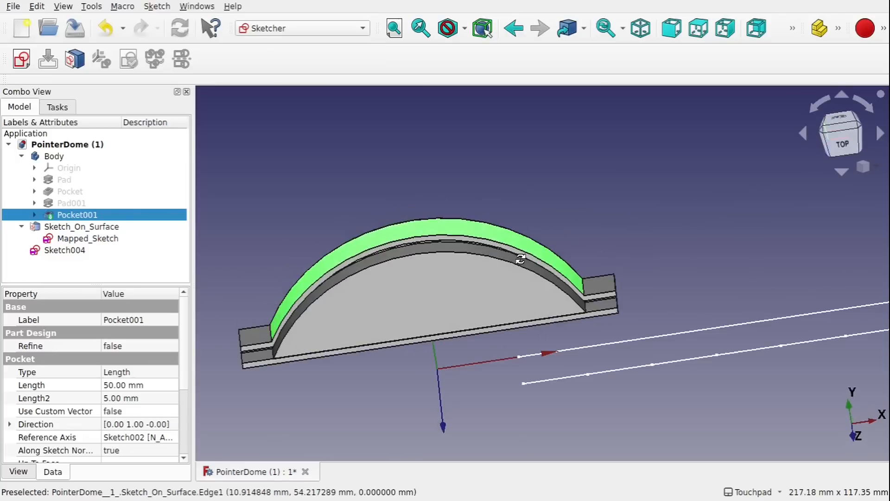
pyautogui.keyDown('shift'); pyautogui.moveTo(576, 361); pyautogui.dragTo(543, 329); pyautogui.keyUp('shift')
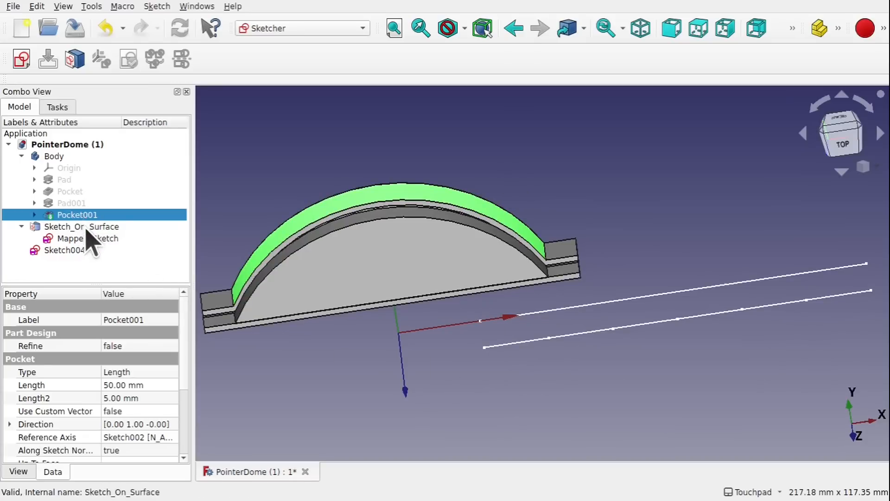
# - Convert Mapped_Sketch's upper long line to construction geometry and close the sketch
pyautogui.doubleClick(95, 238)
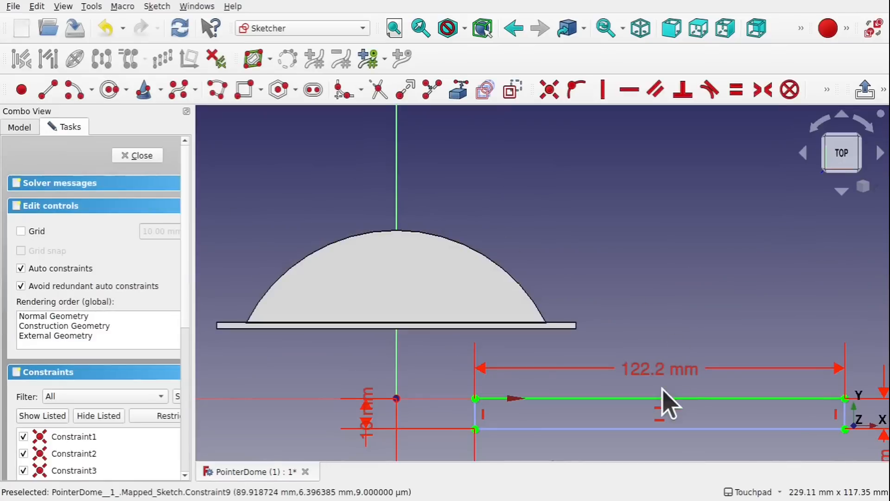
pyautogui.keyDown('shift'); pyautogui.moveTo(662, 388); pyautogui.dragTo(610, 328); pyautogui.keyUp('shift')
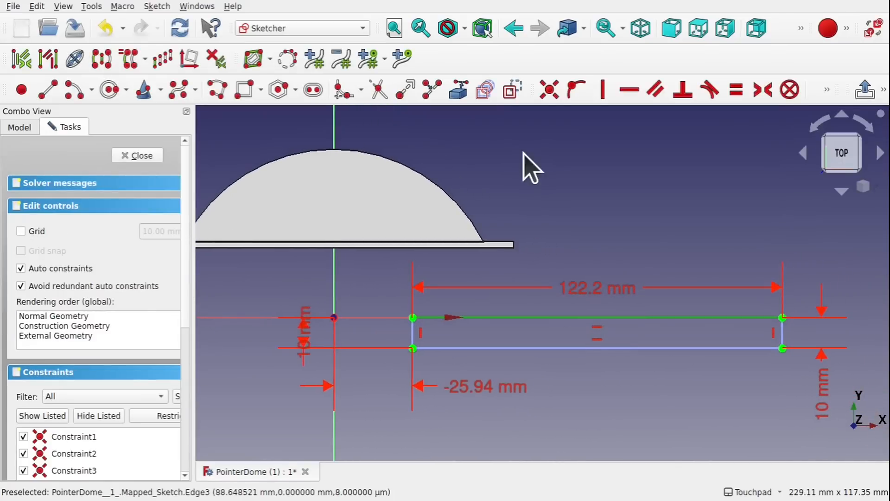
pyautogui.click(514, 91)
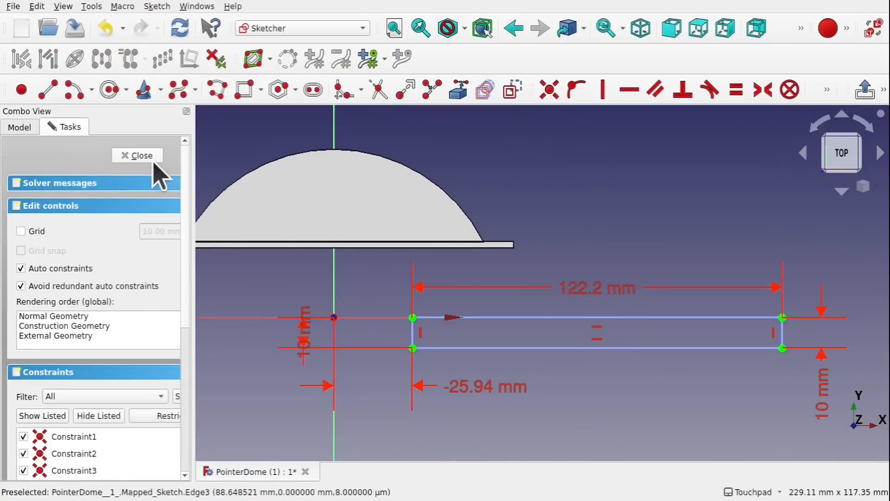
pyautogui.click(139, 156)
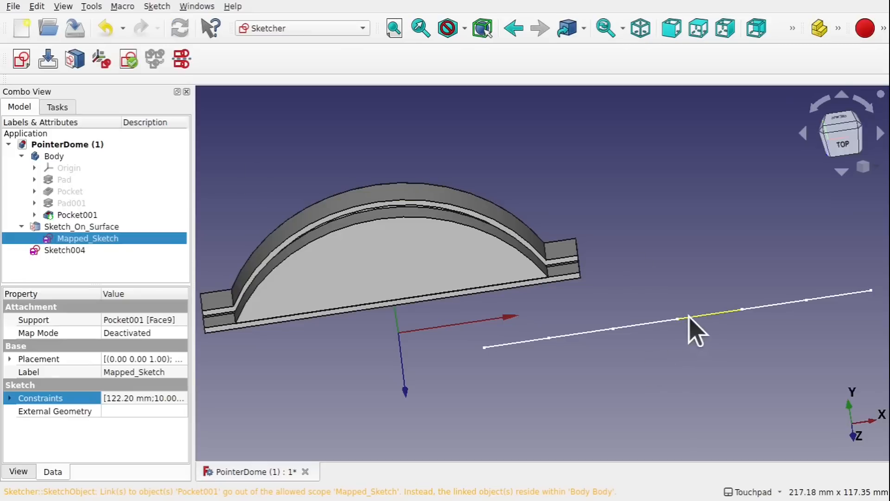
# - Switch to the Draft workbench with the segmented layout sketch in view
pyautogui.moveTo(696, 328)
pyautogui.keyDown('alt'); pyautogui.mouseDown()
pyautogui.moveTo(535, 277)
pyautogui.moveTo(546, 255)
pyautogui.mouseUp(); pyautogui.keyUp('alt')
pyautogui.keyDown('shift'); pyautogui.moveTo(618, 384); pyautogui.dragTo(523, 235); pyautogui.keyUp('shift')
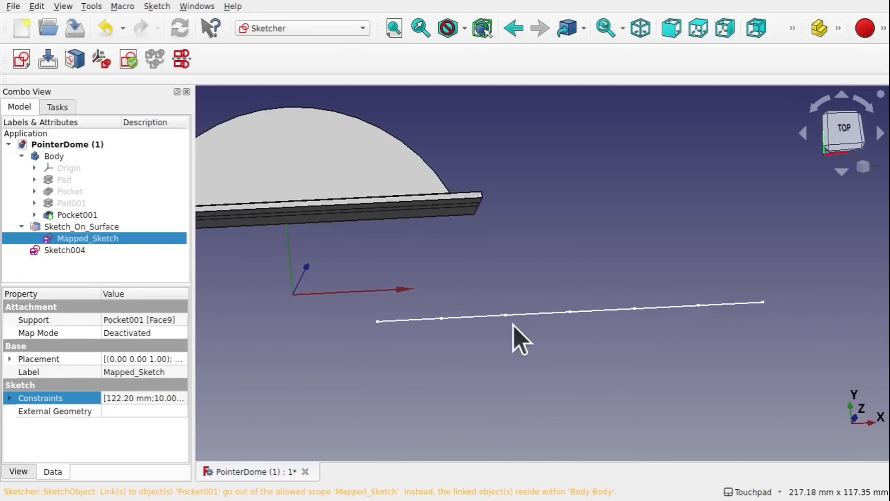
pyautogui.moveTo(575, 334)
pyautogui.keyDown('alt'); pyautogui.mouseDown()
pyautogui.moveTo(499, 300)
pyautogui.moveTo(399, 325)
pyautogui.mouseUp(); pyautogui.keyUp('alt')
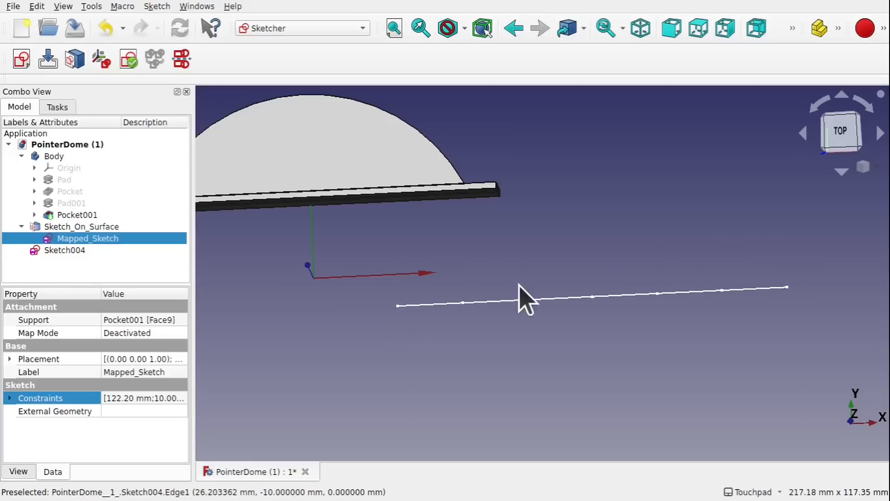
pyautogui.keyDown('alt'); pyautogui.moveTo(522, 298); pyautogui.dragTo(544, 266); pyautogui.keyUp('alt')
pyautogui.keyDown('shift'); pyautogui.moveTo(544, 266); pyautogui.dragTo(546, 320); pyautogui.keyUp('shift')
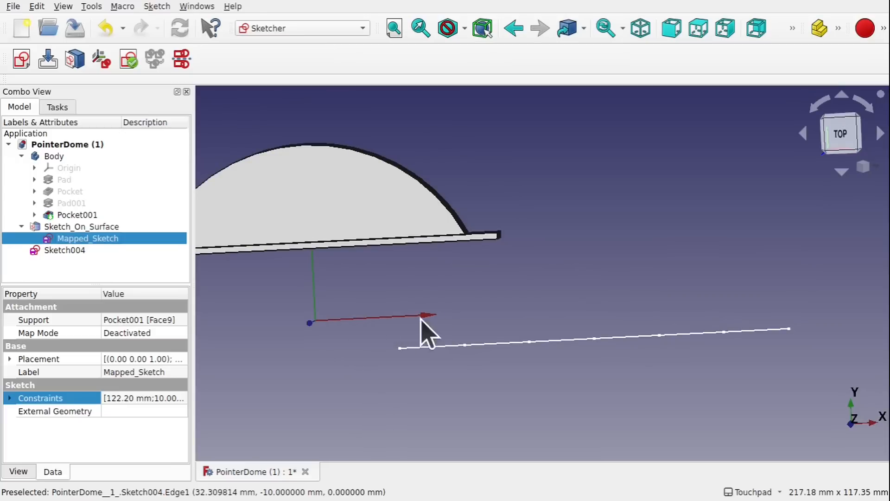
pyautogui.click(320, 30)
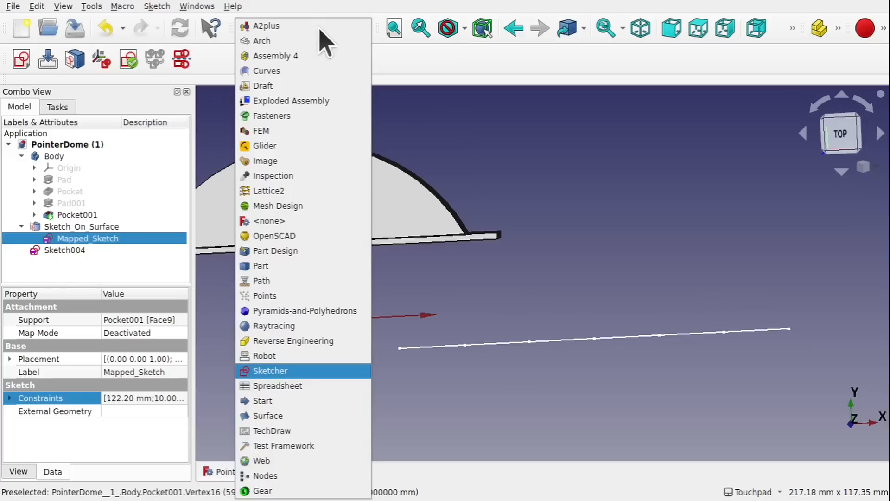
pyautogui.click(301, 86)
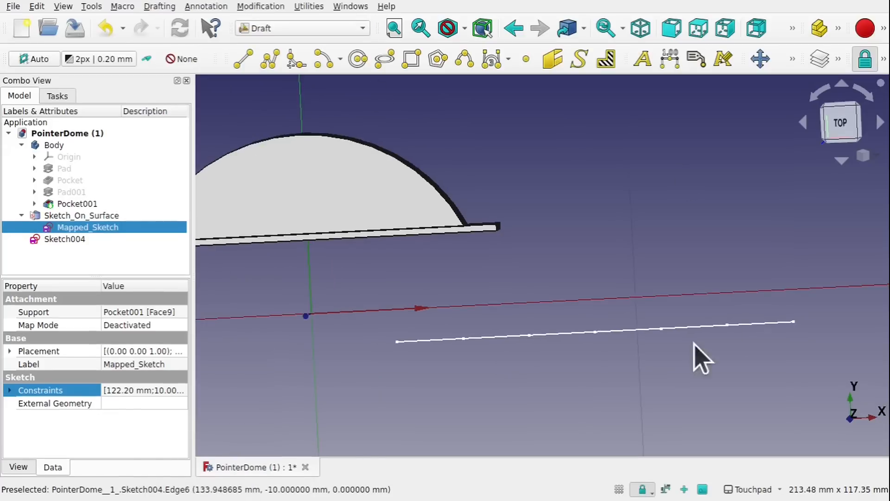
pyautogui.keyDown('shift'); pyautogui.moveTo(694, 343); pyautogui.dragTo(465, 340); pyautogui.keyUp('shift')
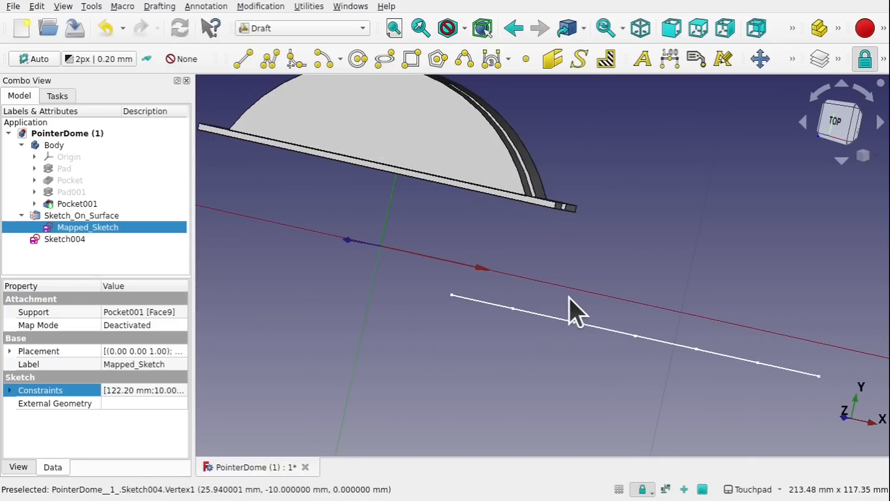
pyautogui.click(390, 348)
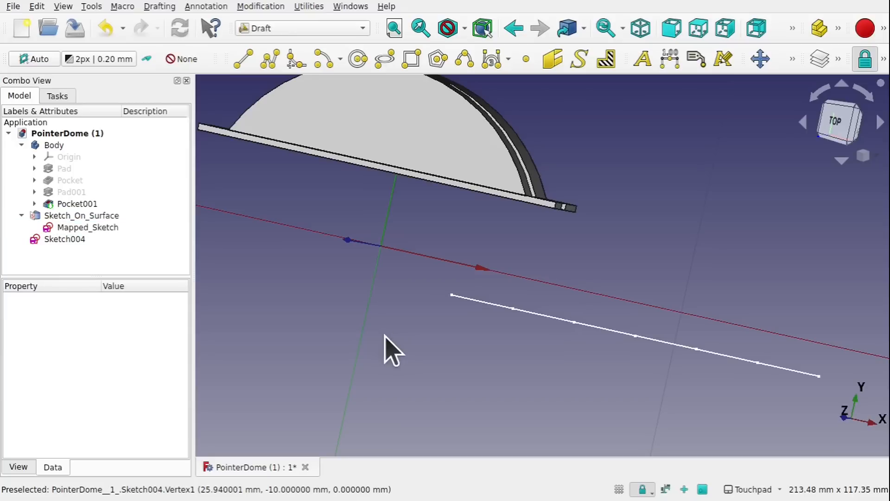
pyautogui.moveTo(450, 255)
pyautogui.keyDown('alt'); pyautogui.mouseDown()
pyautogui.moveTo(536, 191)
pyautogui.moveTo(477, 242)
pyautogui.moveTo(473, 250)
pyautogui.moveTo(502, 251)
pyautogui.moveTo(494, 264)
pyautogui.mouseUp(); pyautogui.keyUp('alt')
pyautogui.click(462, 295)
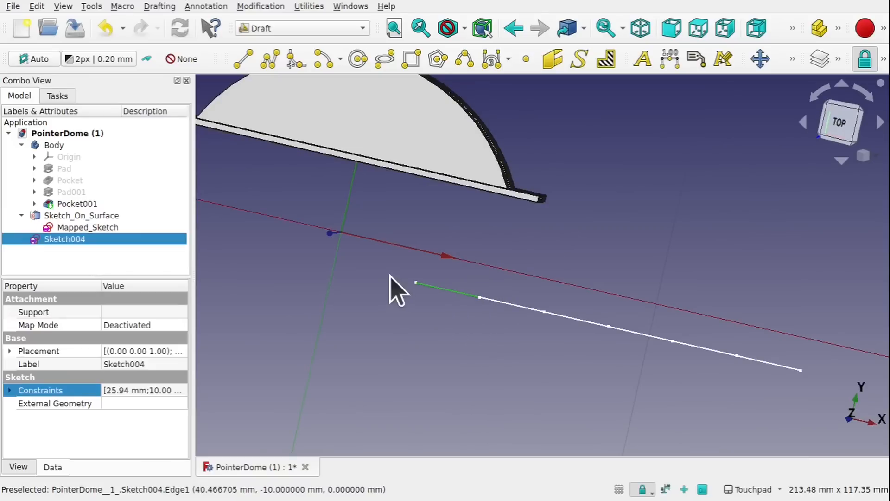
pyautogui.keyDown('alt'); pyautogui.moveTo(571, 213); pyautogui.dragTo(487, 360); pyautogui.keyUp('alt')
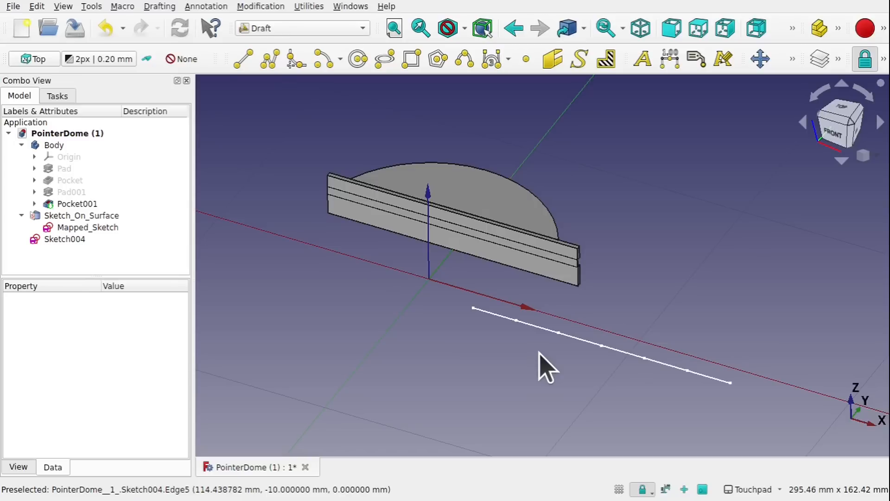
# - Align the Draft working plane to the dome's flat face, and change it to the base's long front face
pyautogui.click(462, 195)
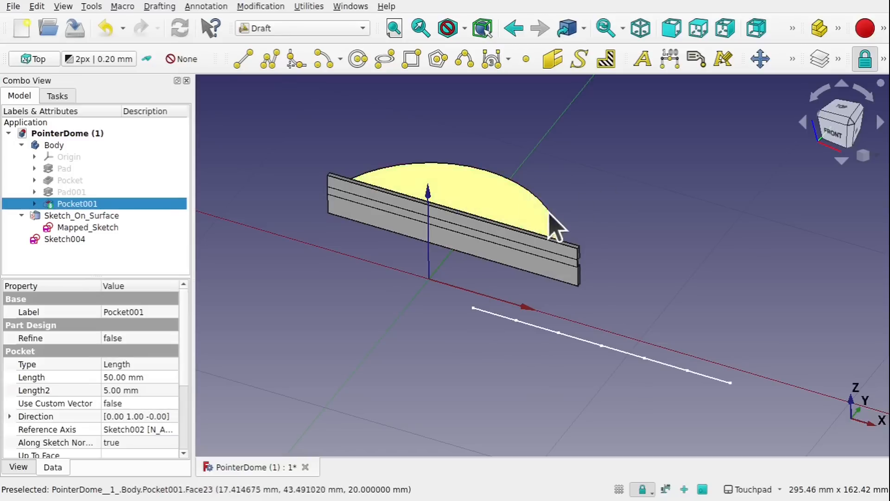
pyautogui.click(25, 60)
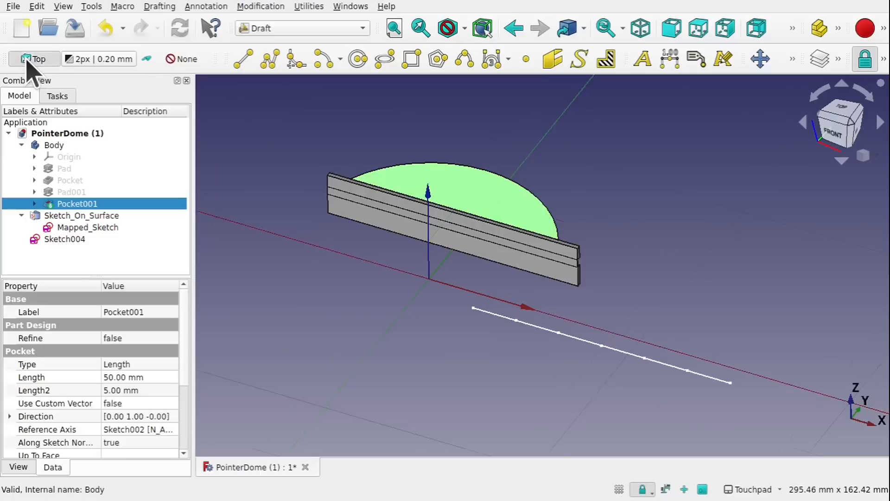
pyautogui.click(343, 177)
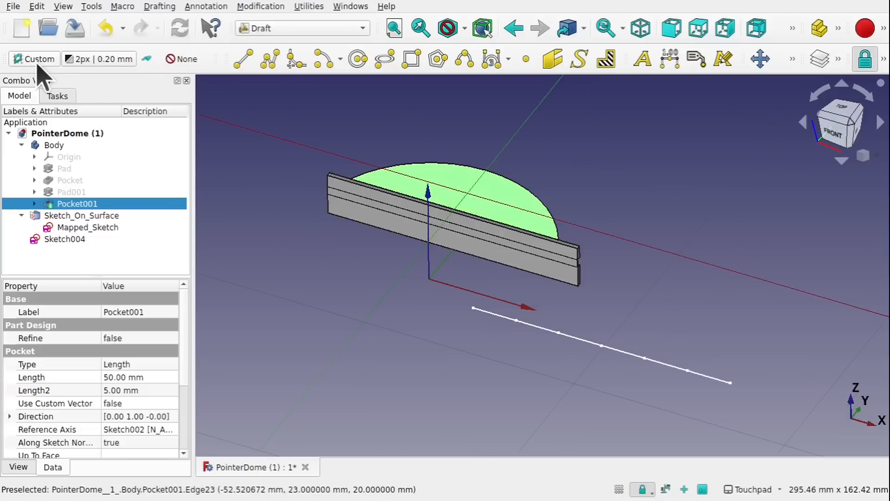
pyautogui.click(481, 260)
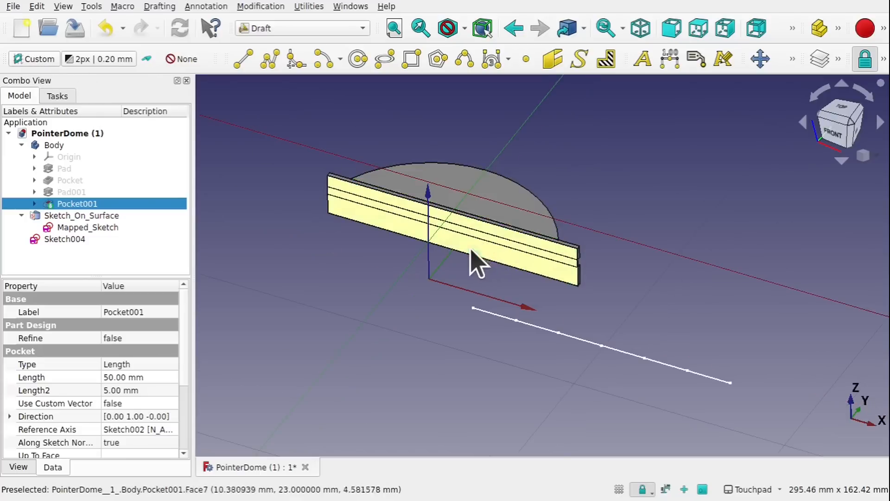
pyautogui.click(28, 59)
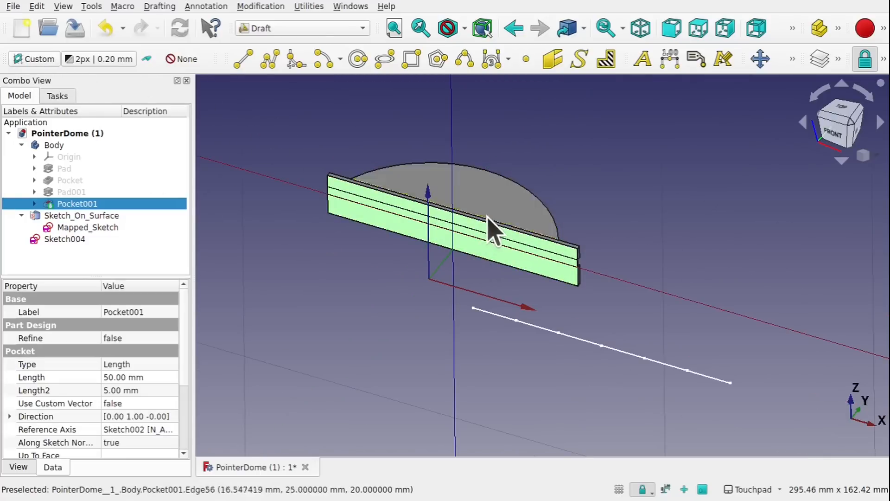
# - Realign the working plane to the dome's flat face and set it again on the base's long front face
pyautogui.click(495, 218)
pyautogui.click(44, 60)
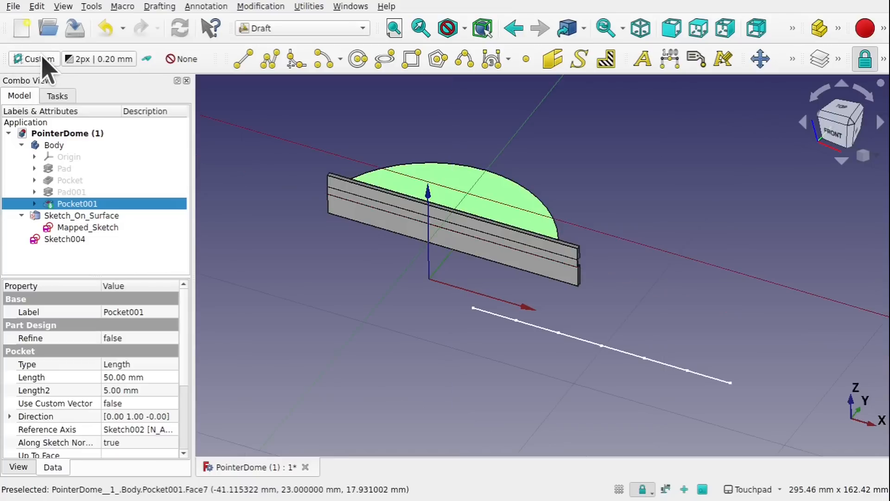
pyautogui.click(335, 216)
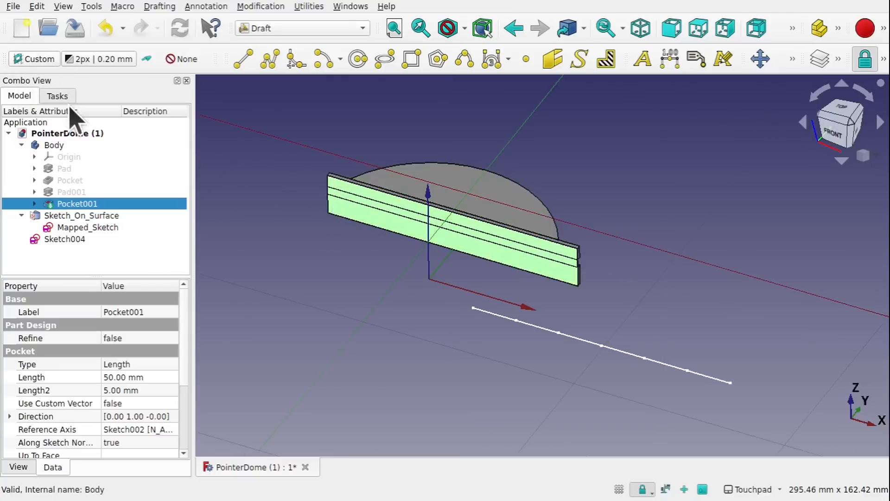
pyautogui.click(21, 60)
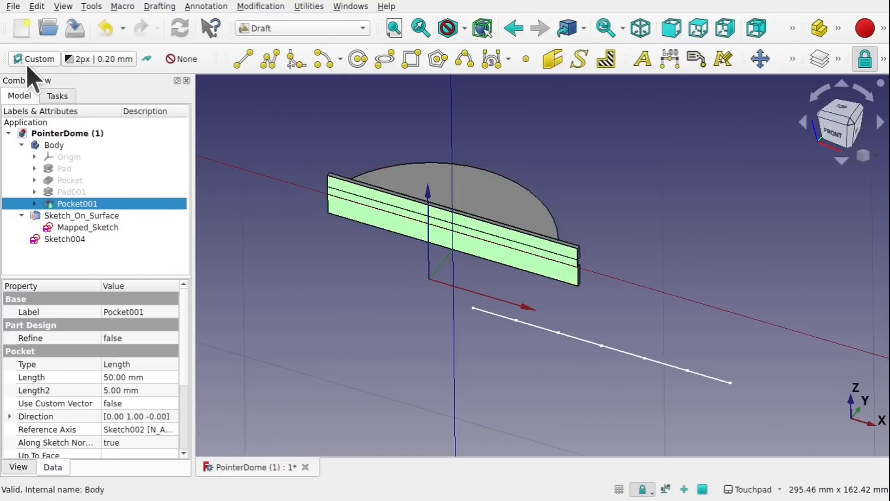
# - Try to define the working plane from the layout sketch's first segment, and try again from its starting vertex
pyautogui.click(495, 316)
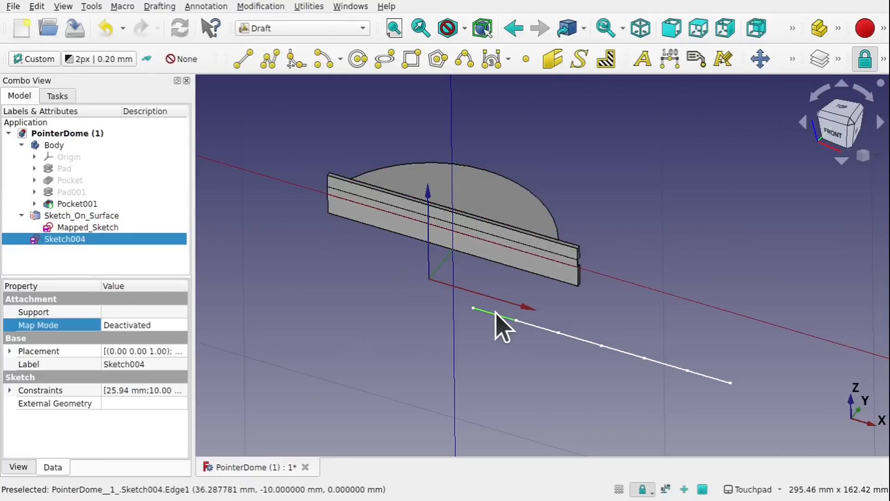
pyautogui.click(31, 60)
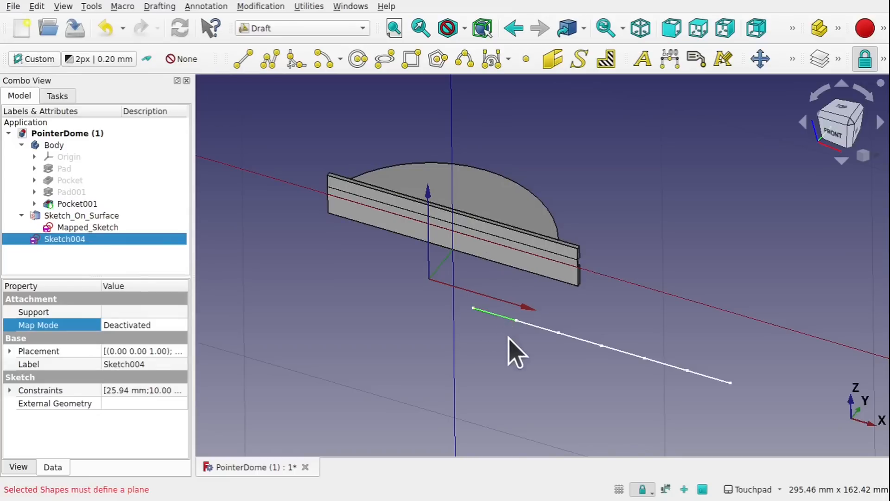
pyautogui.click(503, 325)
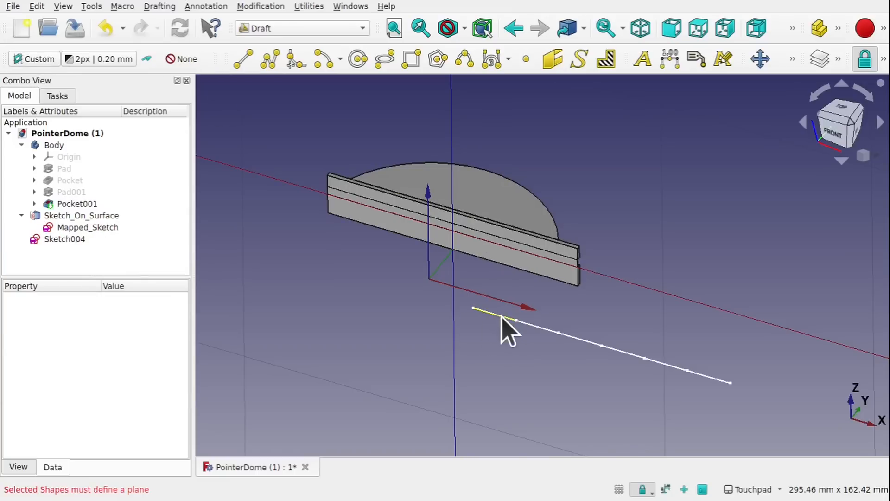
pyautogui.click(473, 309)
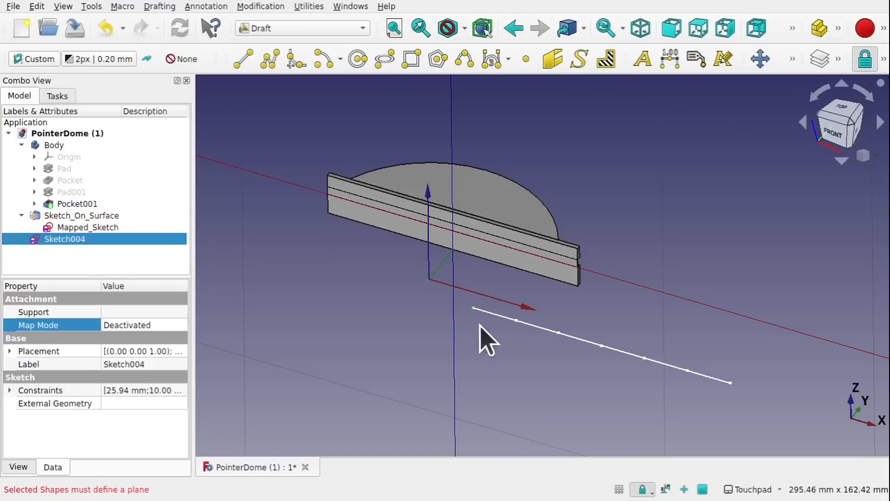
pyautogui.click(31, 59)
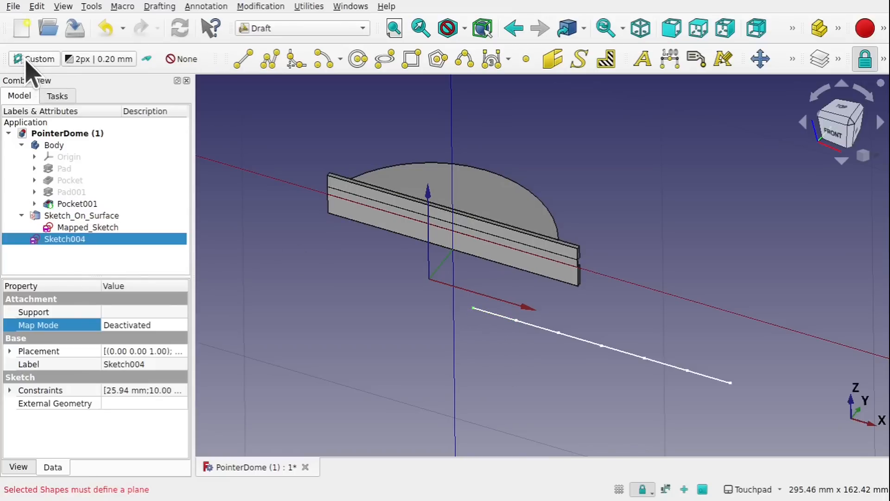
pyautogui.click(527, 346)
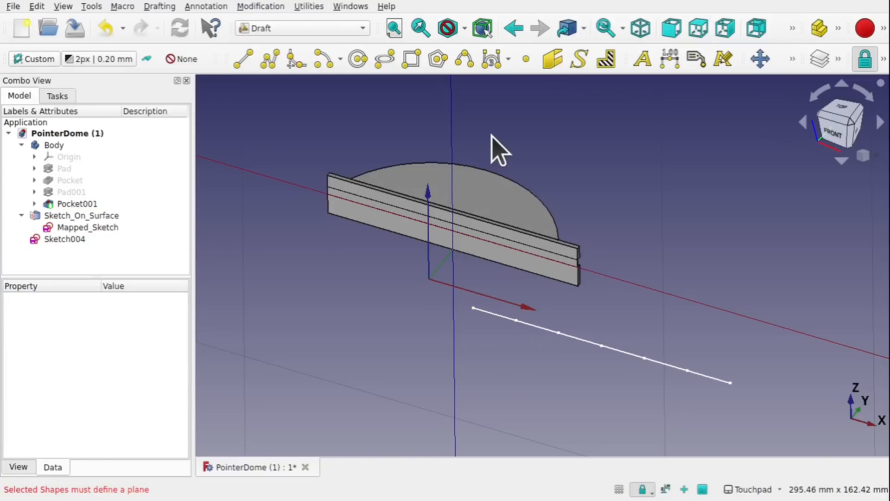
# - Set the working plane on the dome's flat face, and switch it to the base's front face with Select Plane
pyautogui.click(479, 205)
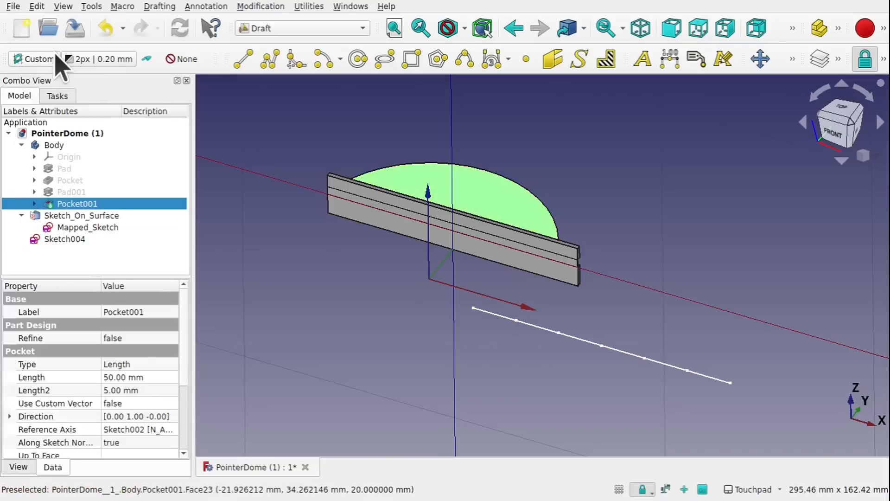
pyautogui.click(31, 59)
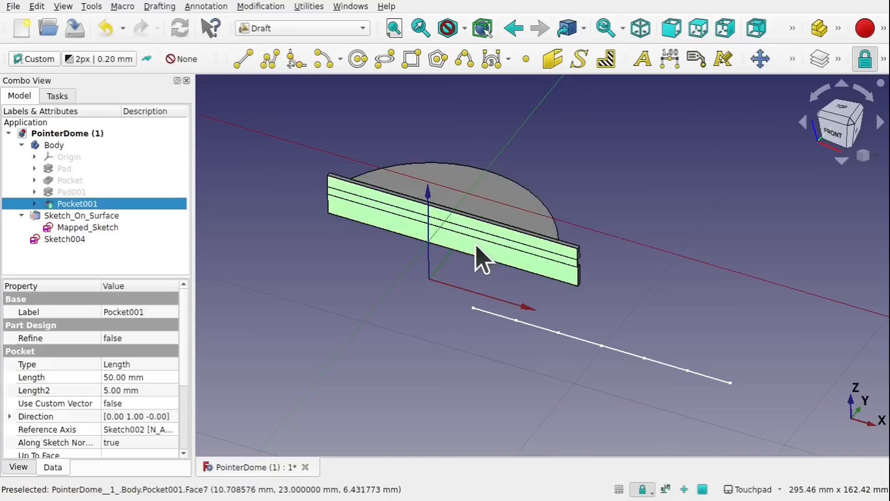
pyautogui.click(309, 6)
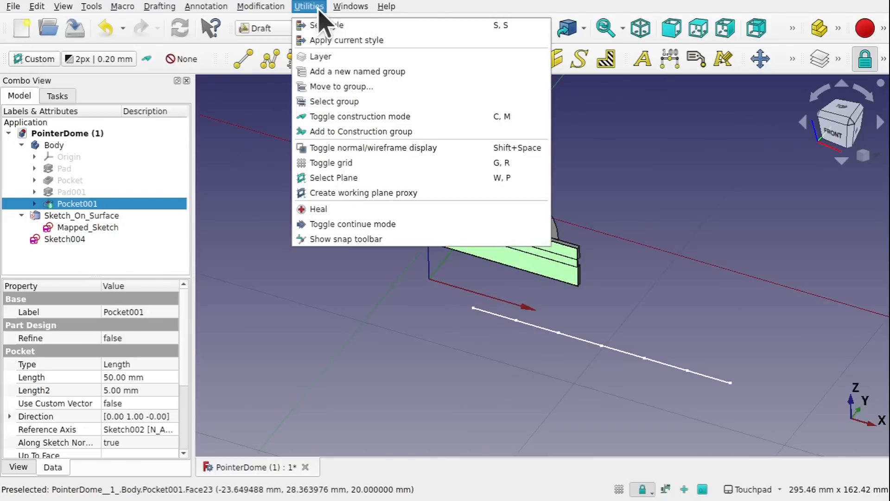
pyautogui.click(362, 163)
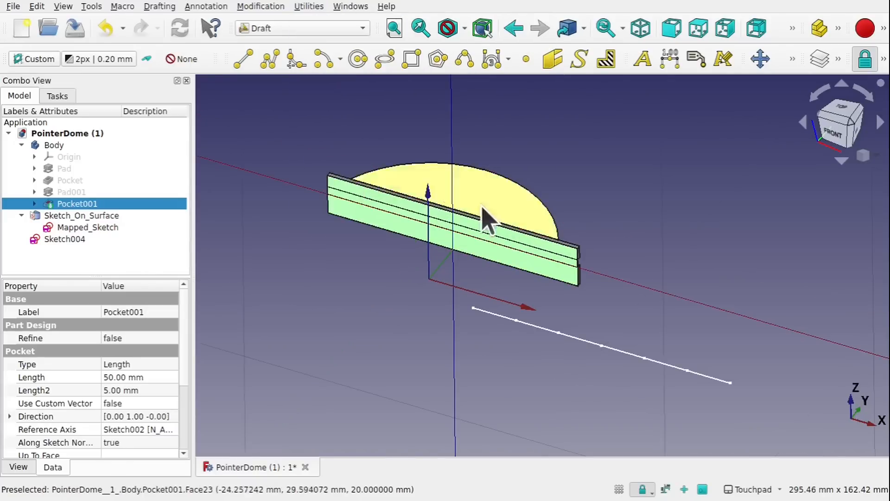
pyautogui.click(373, 281)
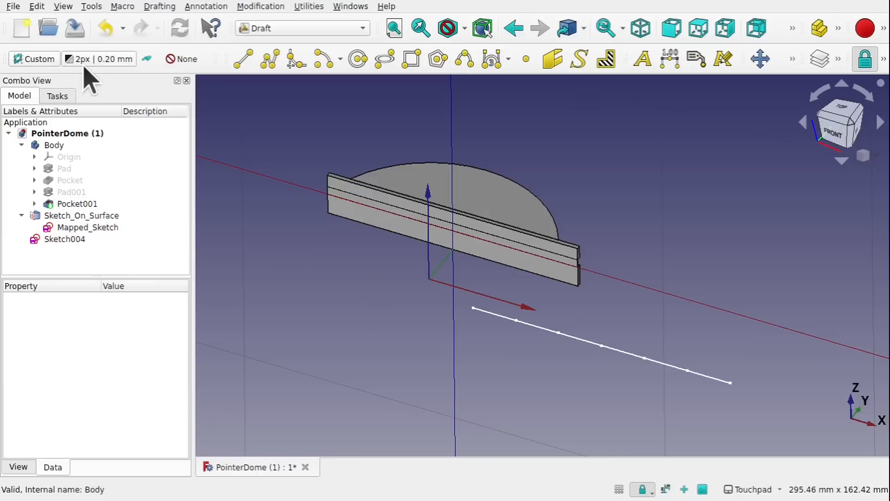
# - Move the working plane's origin to the layout sketch's starting vertex, keeping its orientation
pyautogui.click(310, 7)
pyautogui.click(352, 179)
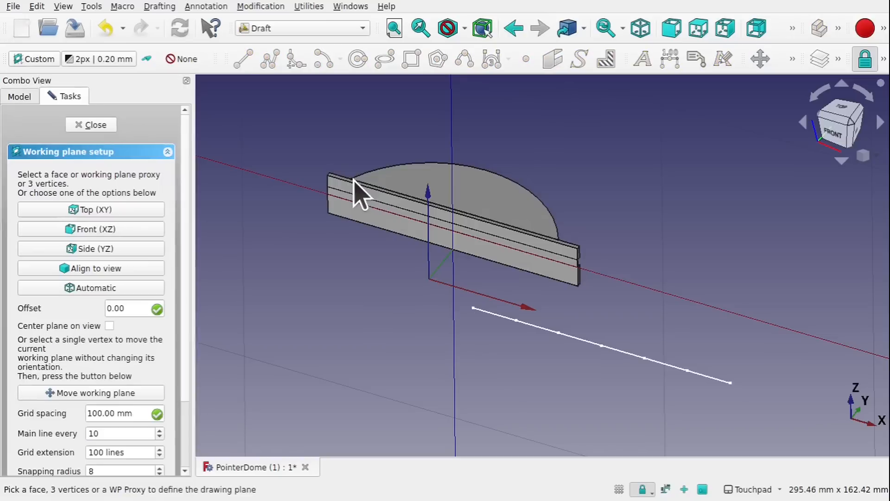
pyautogui.click(473, 308)
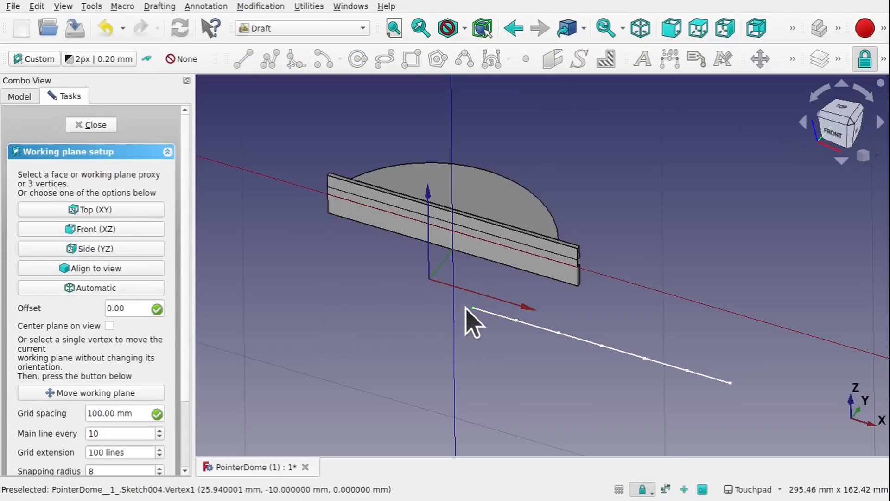
pyautogui.click(78, 397)
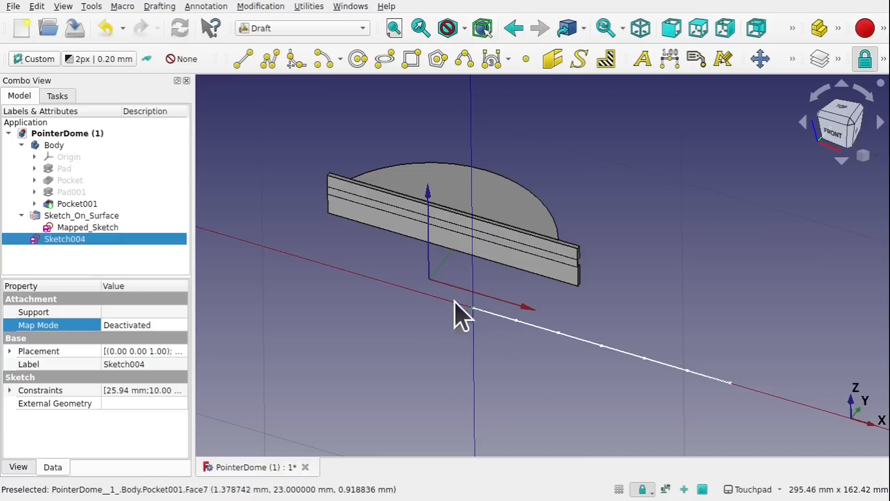
pyautogui.click(405, 346)
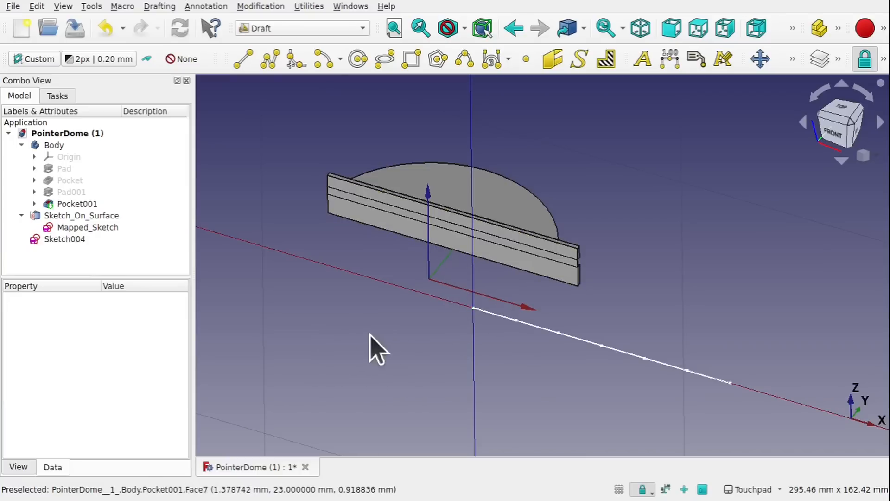
# - Set the Draft working plane to Top (XY)
pyautogui.click(311, 7)
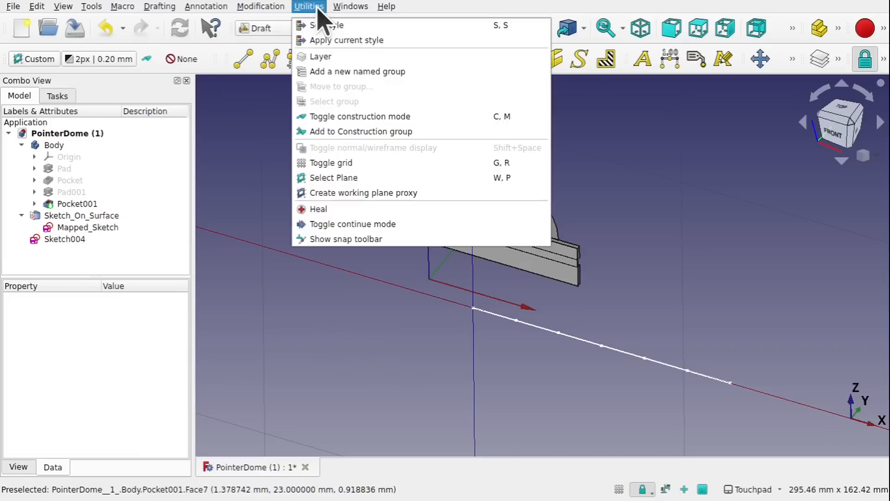
pyautogui.click(374, 180)
pyautogui.click(132, 209)
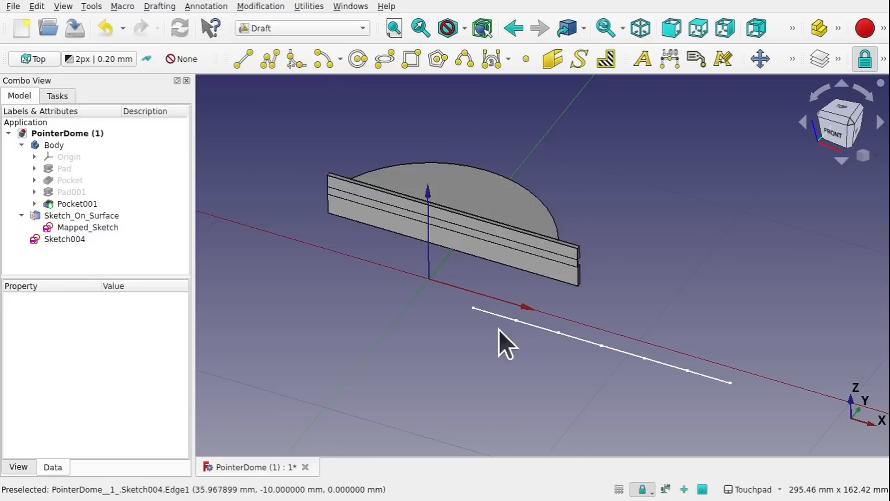
# - Start a Shape from text and place its insertion point on the layout sketch's starting vertex at X 25.94 mm, Y -10 mm
pyautogui.moveTo(546, 364)
pyautogui.keyDown('alt'); pyautogui.mouseDown()
pyautogui.moveTo(586, 330)
pyautogui.moveTo(644, 314)
pyautogui.moveTo(649, 294)
pyautogui.moveTo(537, 330)
pyautogui.moveTo(464, 388)
pyautogui.moveTo(493, 374)
pyautogui.moveTo(501, 390)
pyautogui.mouseUp(); pyautogui.keyUp('alt')
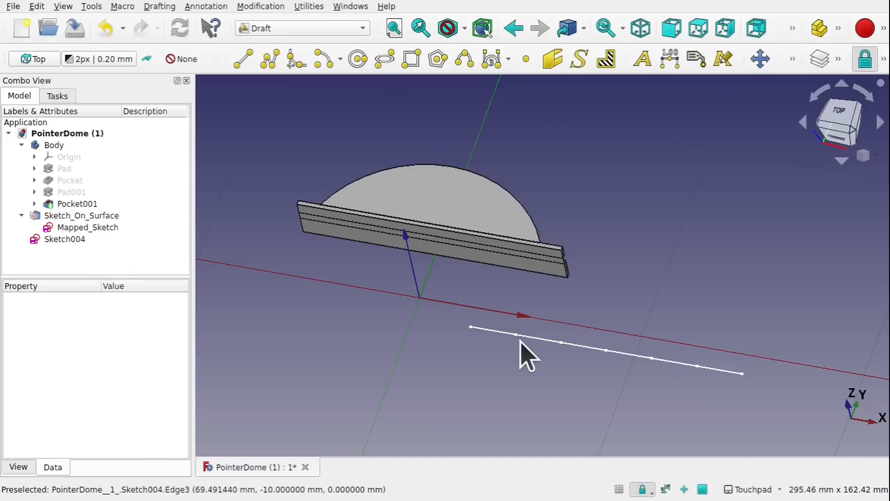
pyautogui.moveTo(515, 338)
pyautogui.keyDown('alt'); pyautogui.mouseDown()
pyautogui.moveTo(518, 369)
pyautogui.moveTo(491, 368)
pyautogui.mouseUp(); pyautogui.keyUp('alt')
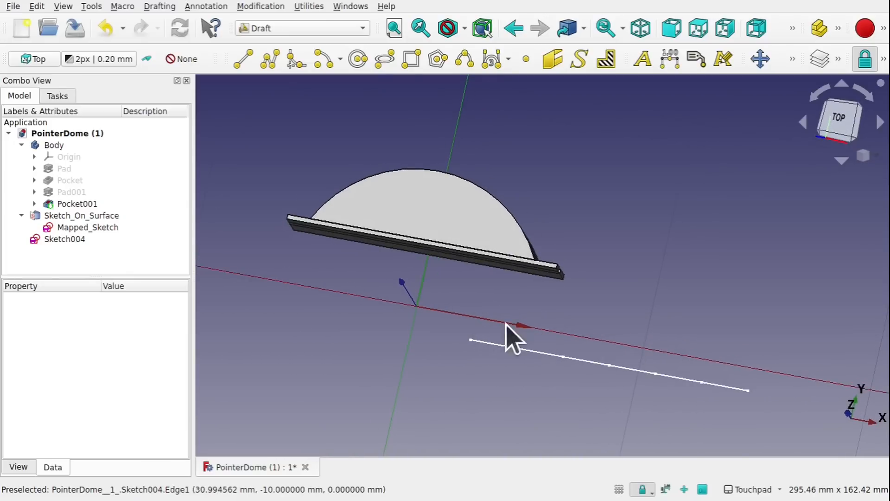
pyautogui.keyDown('alt'); pyautogui.moveTo(464, 318); pyautogui.dragTo(574, 276); pyautogui.keyUp('alt')
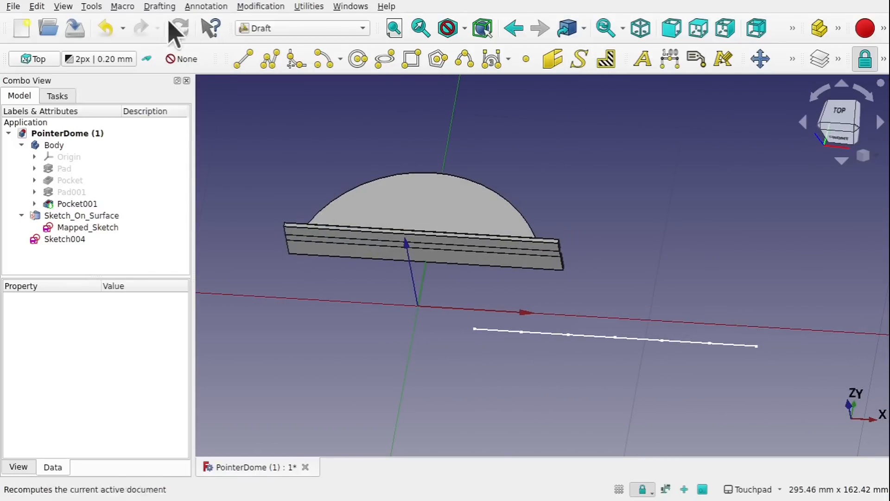
pyautogui.click(158, 6)
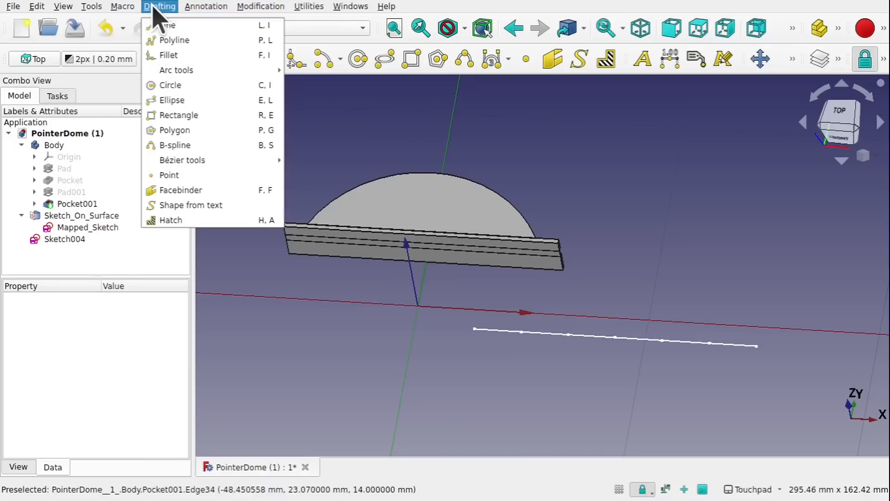
pyautogui.click(215, 209)
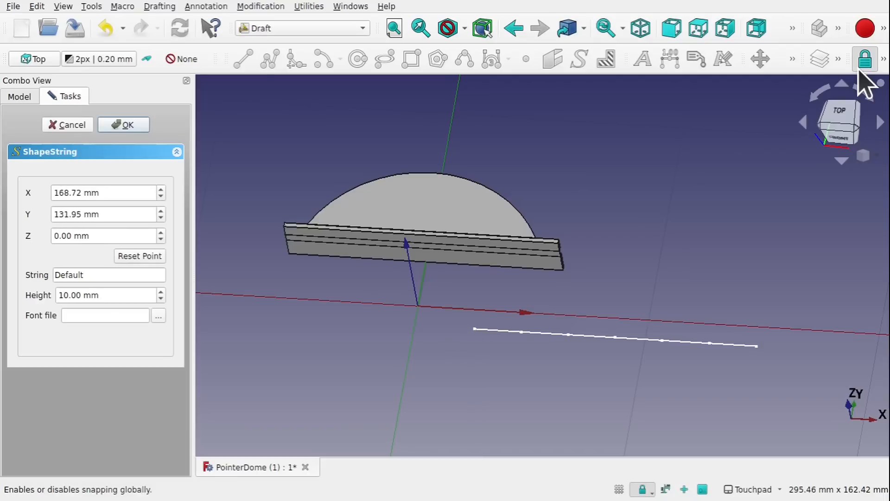
pyautogui.click(884, 59)
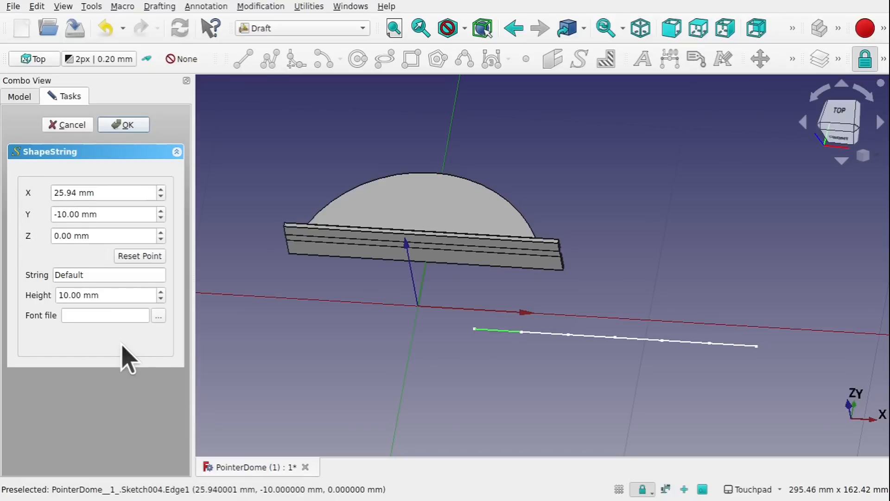
# - Choose DejaVuSans-Bold.ttf from the dejavu fonts folder, set the string to 10, and create the text shape
pyautogui.click(161, 318)
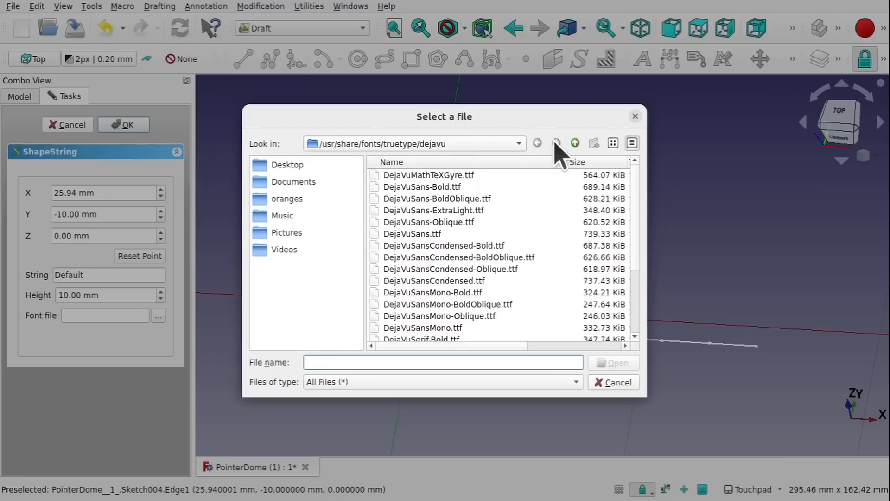
pyautogui.click(574, 143)
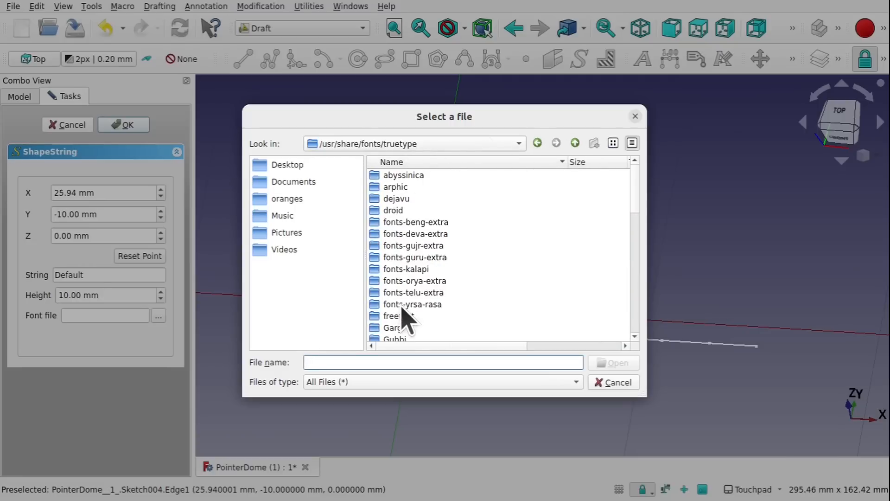
pyautogui.scroll(-8, 441, 302)
pyautogui.scroll(8, 442, 304)
pyautogui.doubleClick(401, 199)
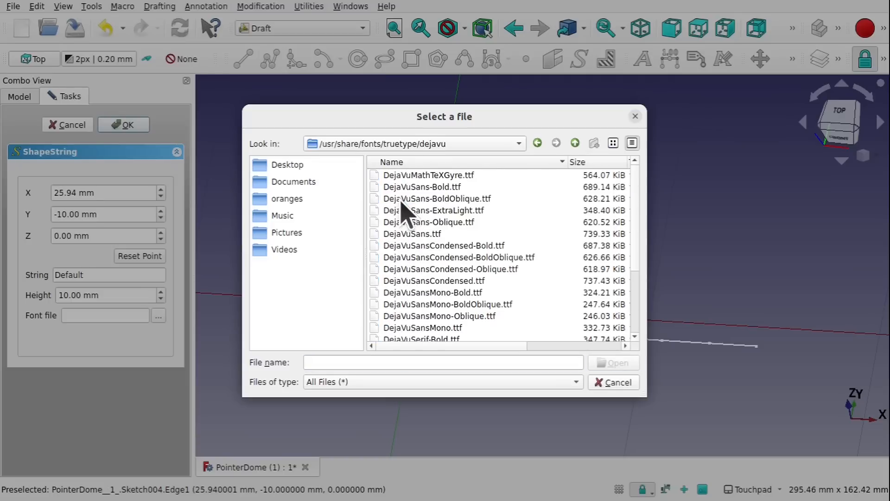
pyautogui.doubleClick(427, 186)
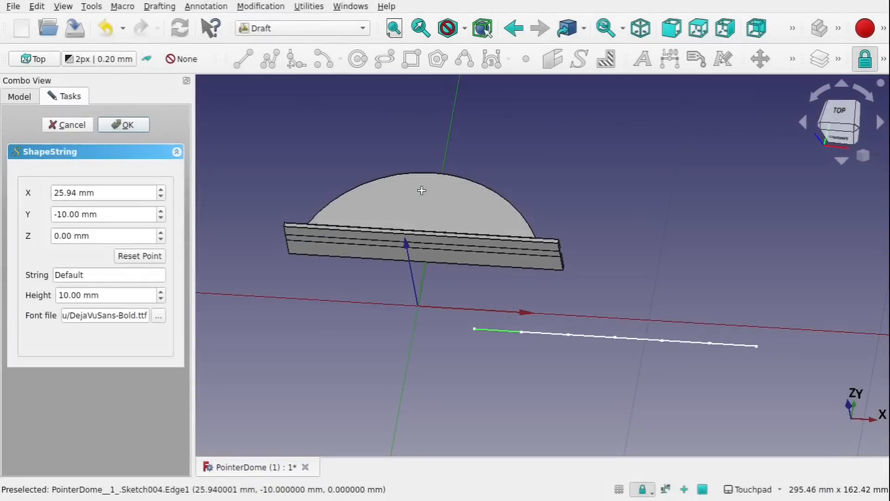
pyautogui.moveTo(111, 274); pyautogui.dragTo(50, 274)
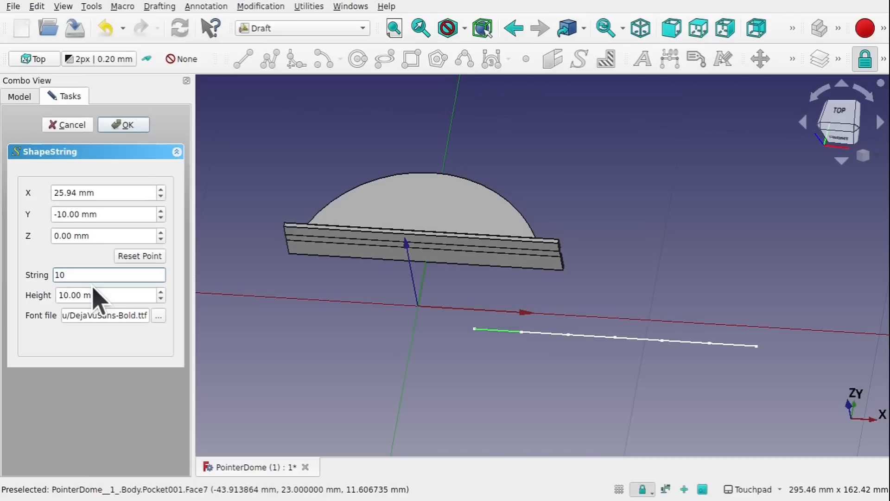
pyautogui.press('Return')
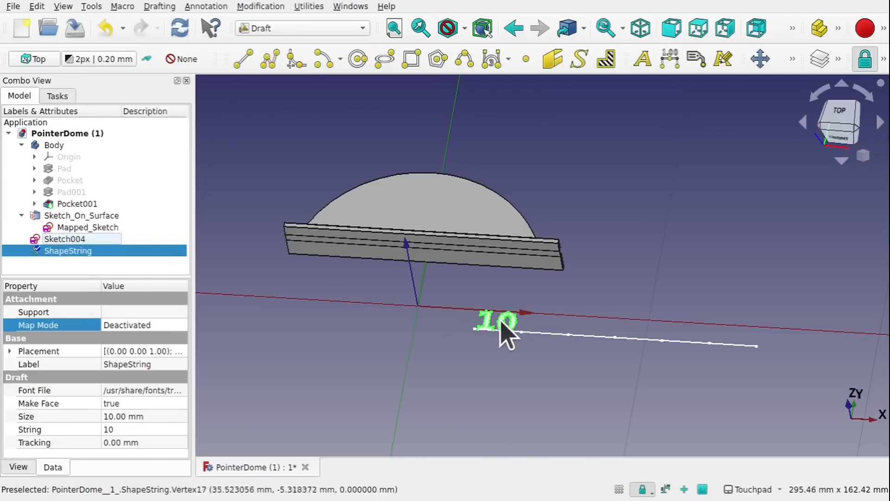
# - Attach the 10 text shape to the layout sketch's second vertex, Sketch004:Vertex2, in Translate origin mode
pyautogui.scroll(3, 511, 332)
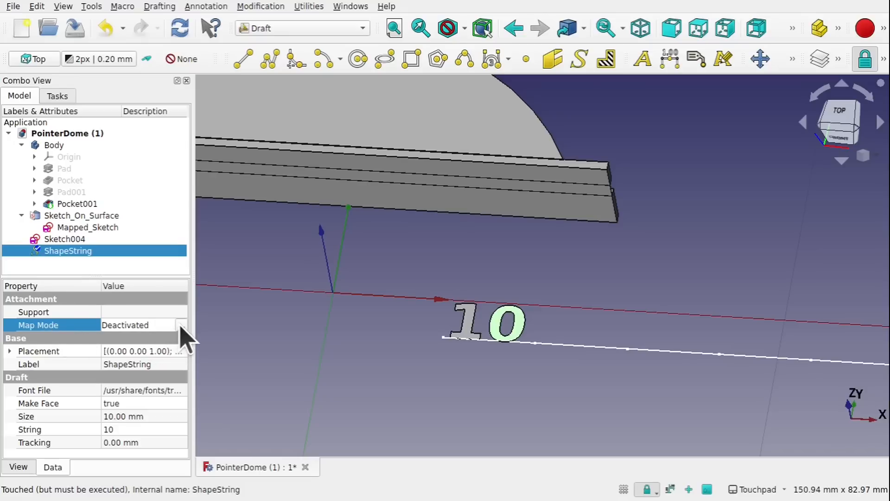
pyautogui.click(181, 325)
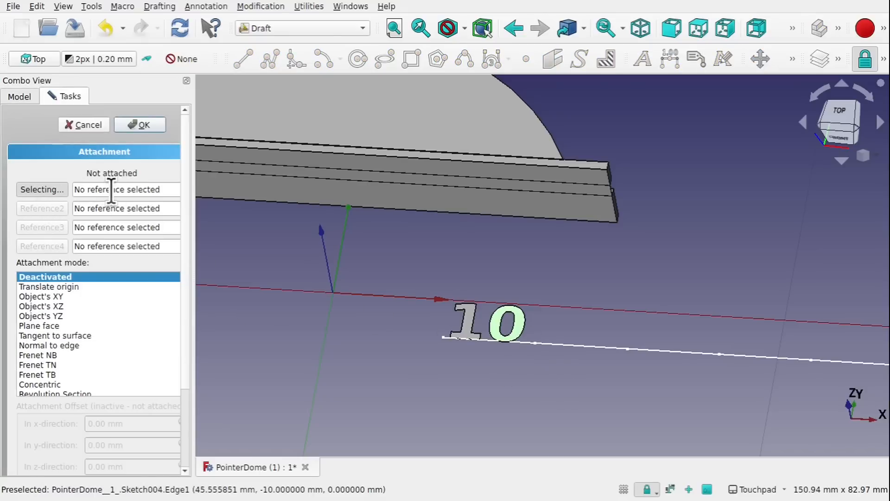
pyautogui.click(627, 350)
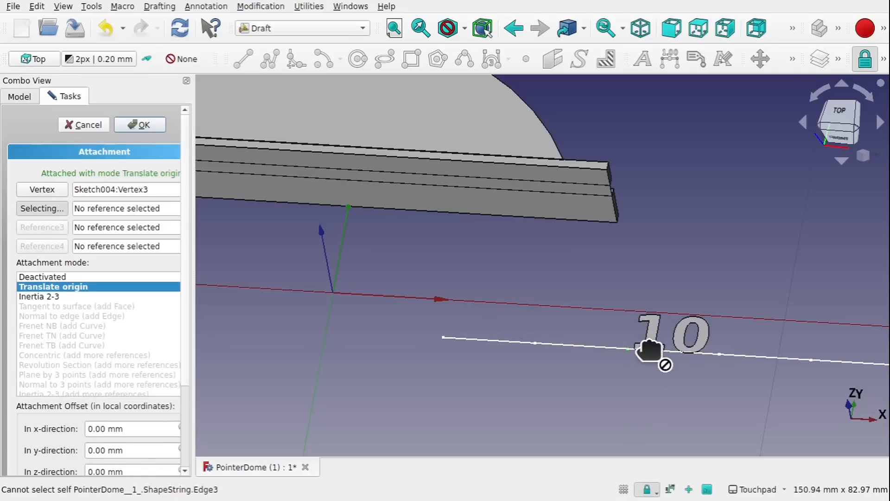
pyautogui.click(52, 191)
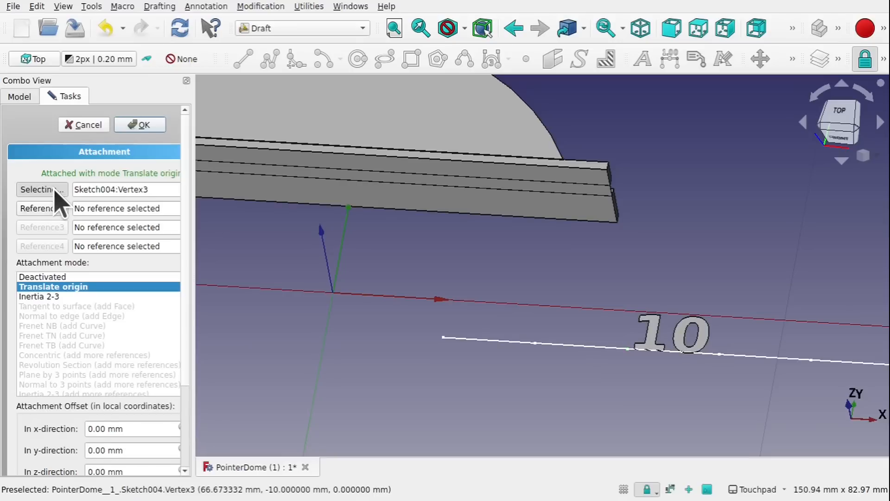
pyautogui.click(537, 343)
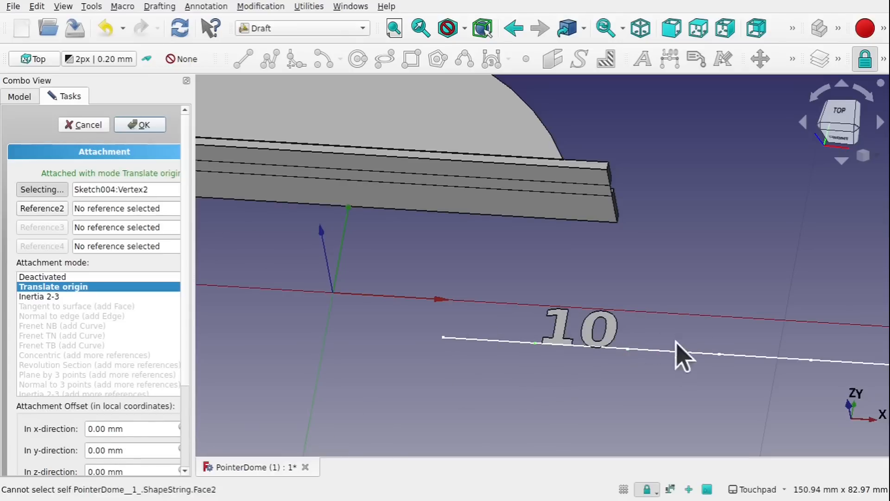
# - Set the 10 text shape's attachment offset in the x-direction to -9 mm and accept the attachment
pyautogui.moveTo(184, 328); pyautogui.dragTo(185, 430)
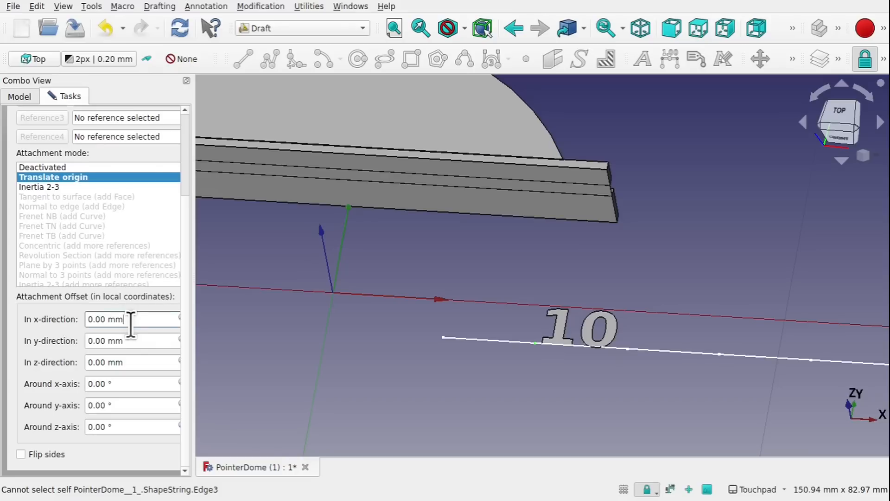
pyautogui.scroll(-9, 131, 324)
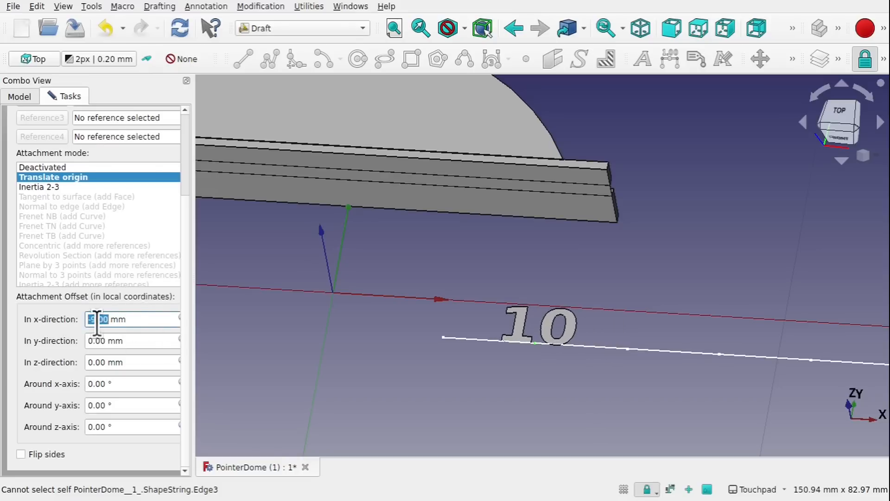
pyautogui.click(217, 326)
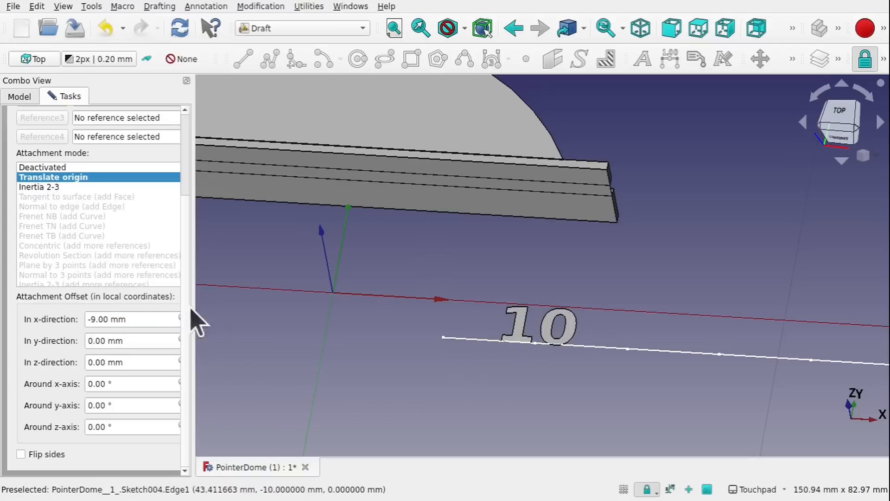
pyautogui.scroll(4, 187, 139)
pyautogui.click(144, 123)
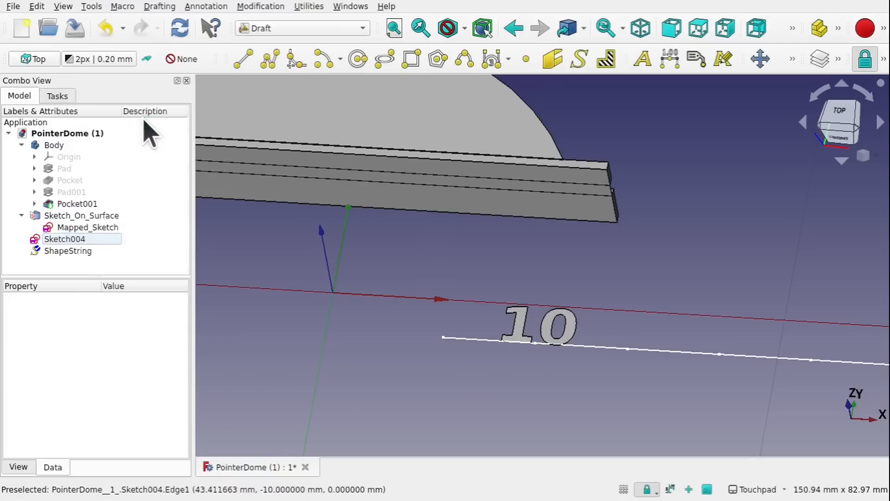
pyautogui.keyDown('shift'); pyautogui.moveTo(512, 363); pyautogui.dragTo(494, 347); pyautogui.keyUp('shift')
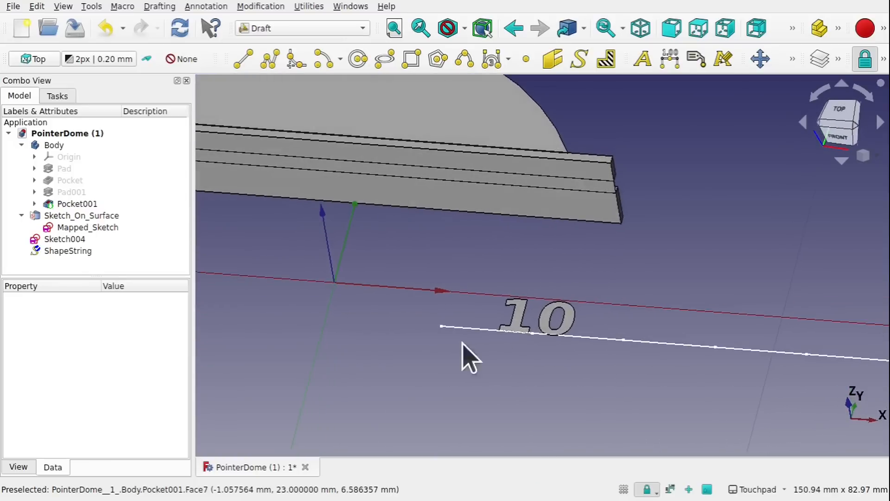
pyautogui.click(72, 251)
pyautogui.click(37, 6)
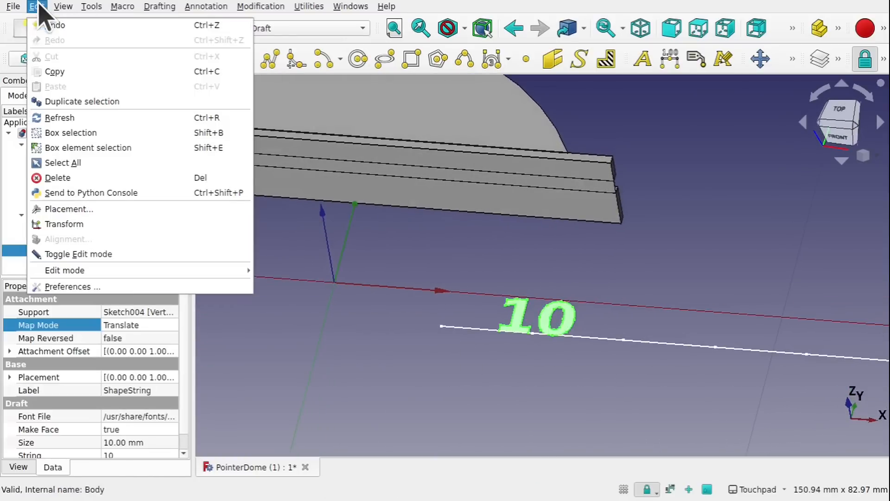
pyautogui.click(88, 95)
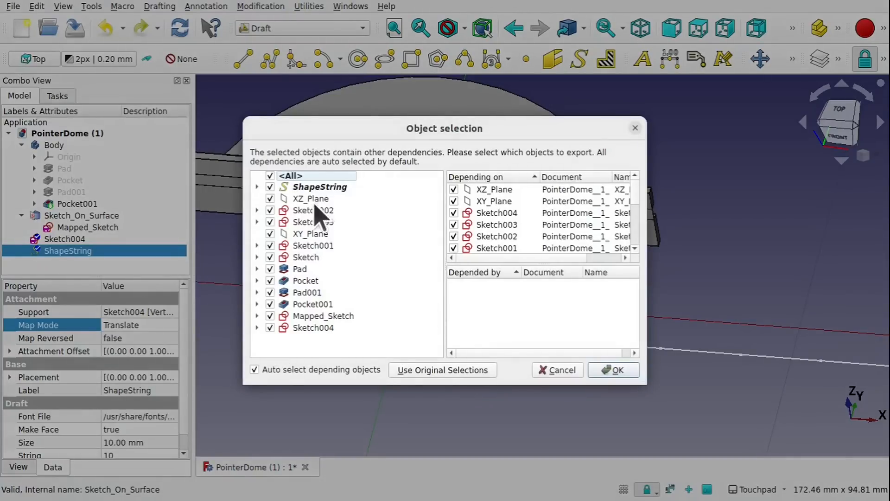
pyautogui.click(603, 370)
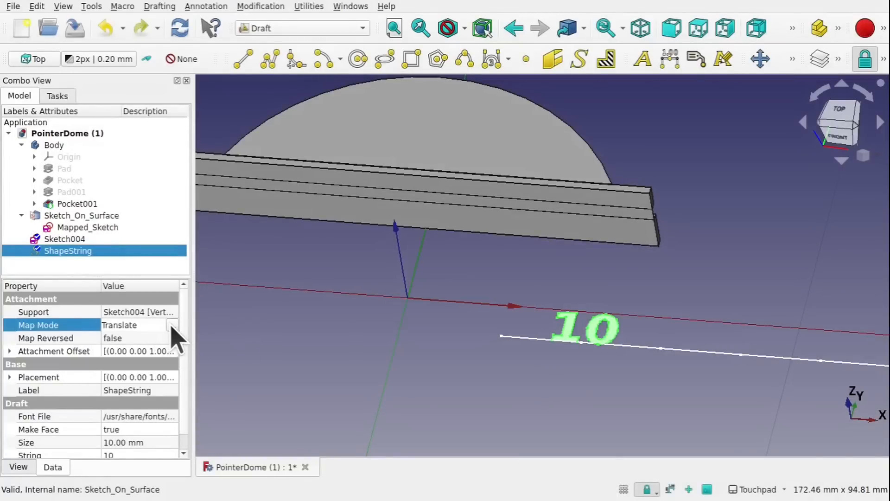
# - Clear the vertex reference from the 10 text shape's attachment and accept the change
pyautogui.click(172, 326)
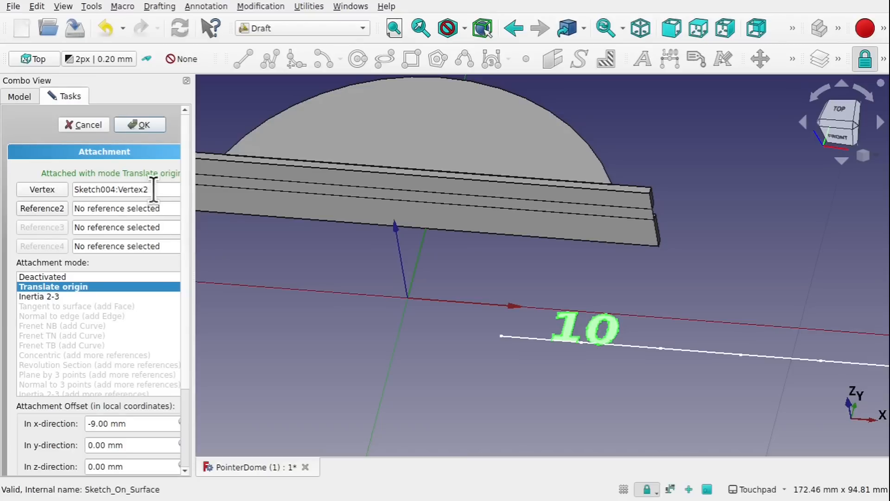
pyautogui.moveTo(153, 189); pyautogui.dragTo(43, 189)
pyautogui.press('BackSpace')
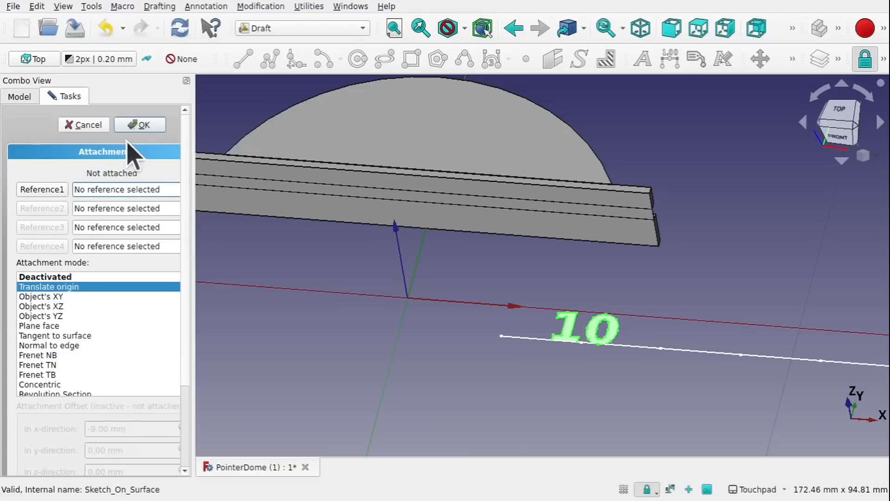
pyautogui.click(141, 125)
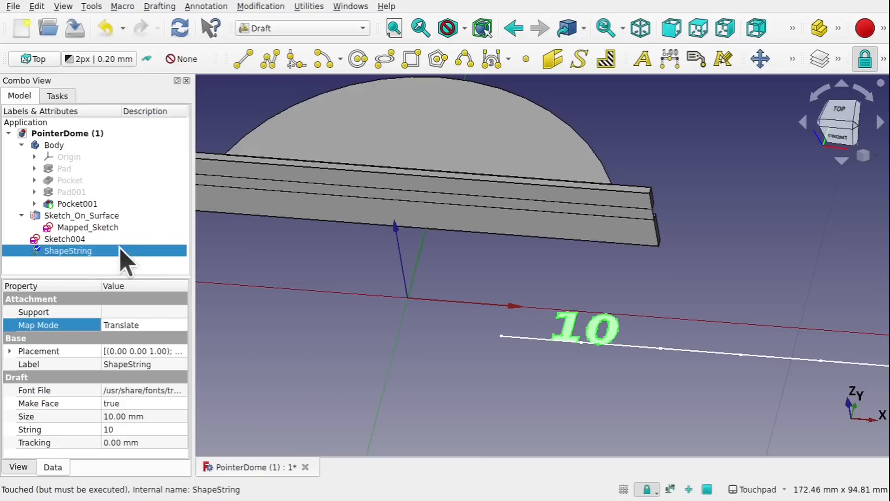
# - Duplicate the detached 10 text shape to make four copies, ShapeString001 to ShapeString004
pyautogui.click(36, 6)
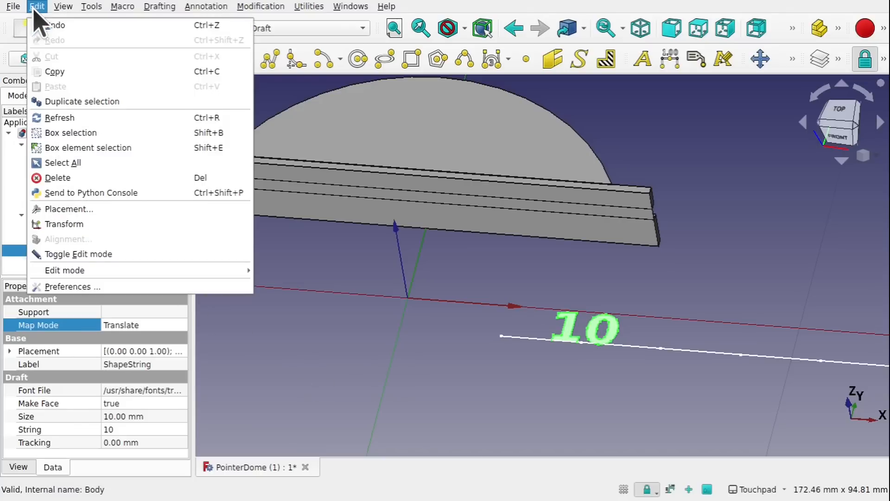
pyautogui.click(68, 99)
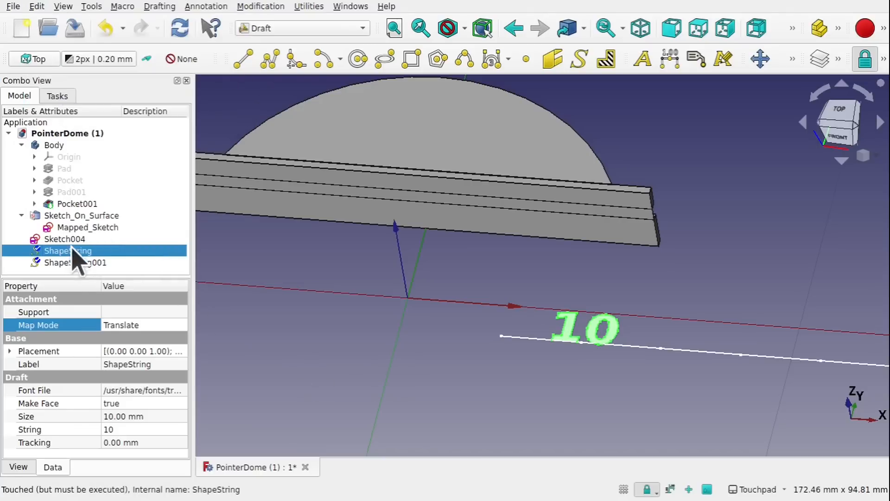
pyautogui.click(73, 262)
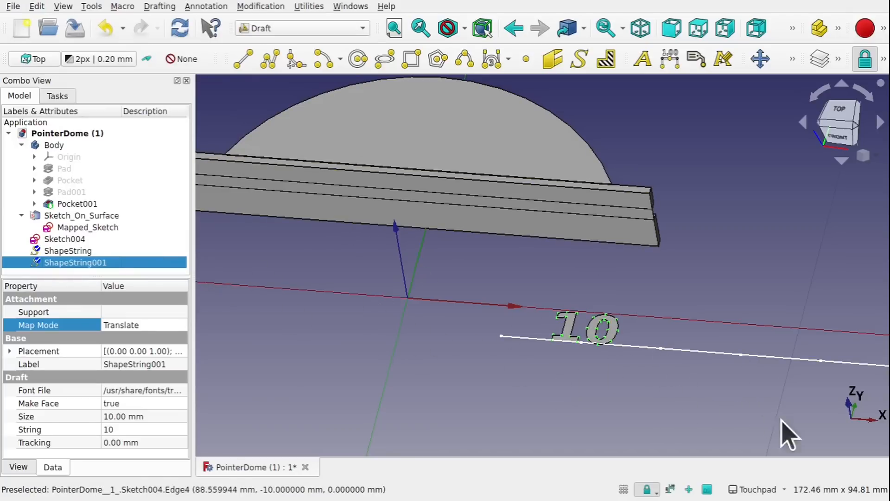
pyautogui.moveTo(838, 372); pyautogui.dragTo(663, 366, button='middle')
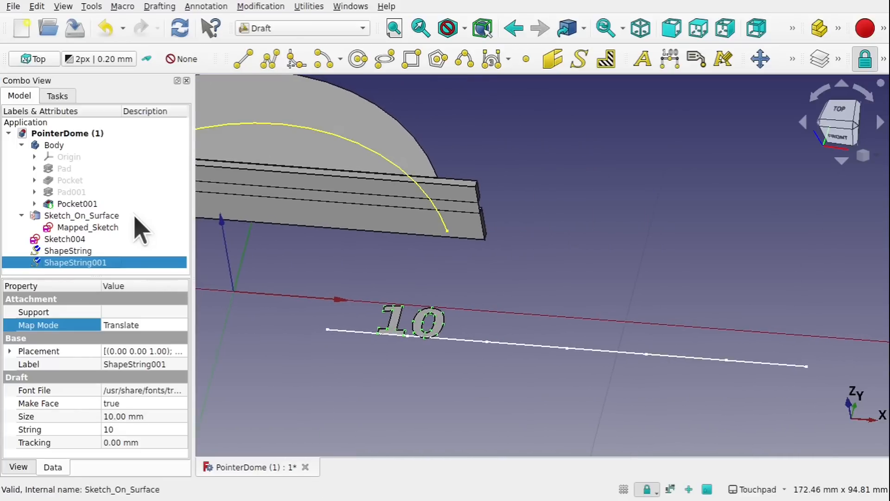
pyautogui.click(44, 8)
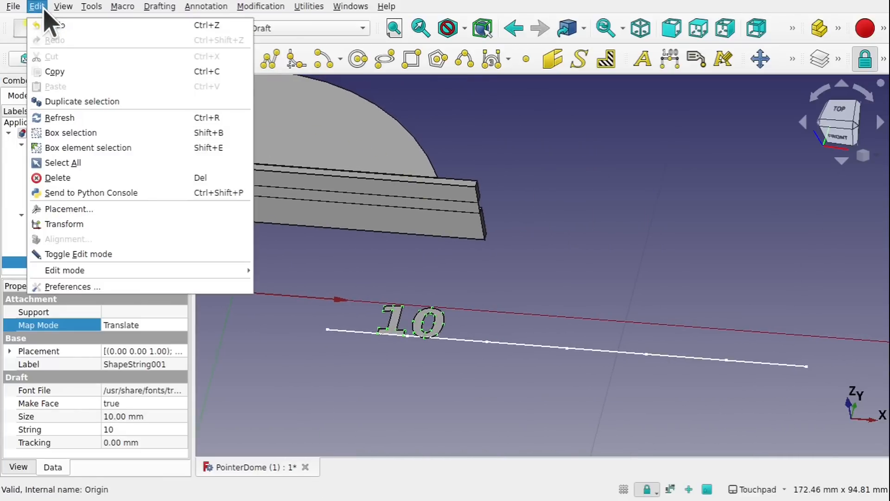
pyautogui.click(61, 101)
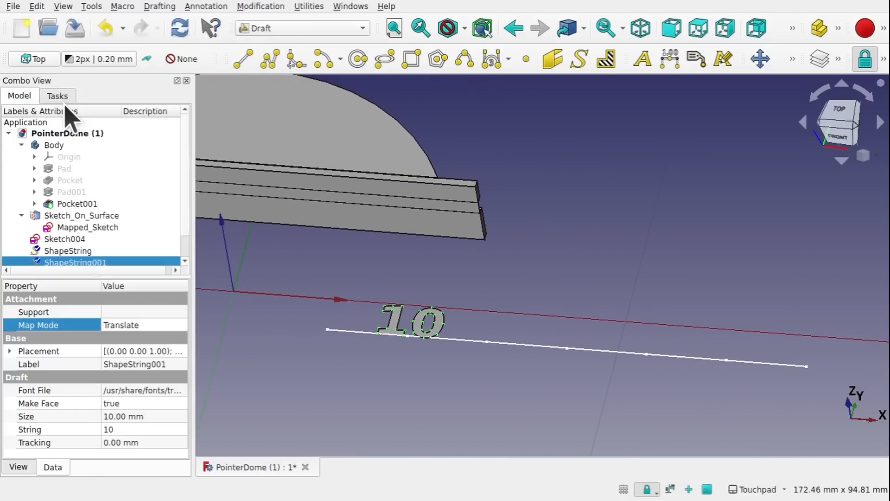
pyautogui.click(37, 6)
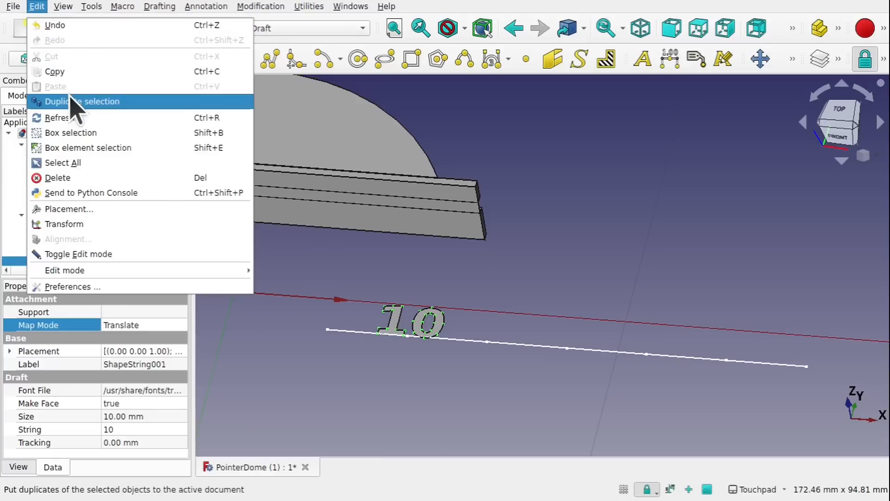
pyautogui.click(70, 98)
pyautogui.click(37, 6)
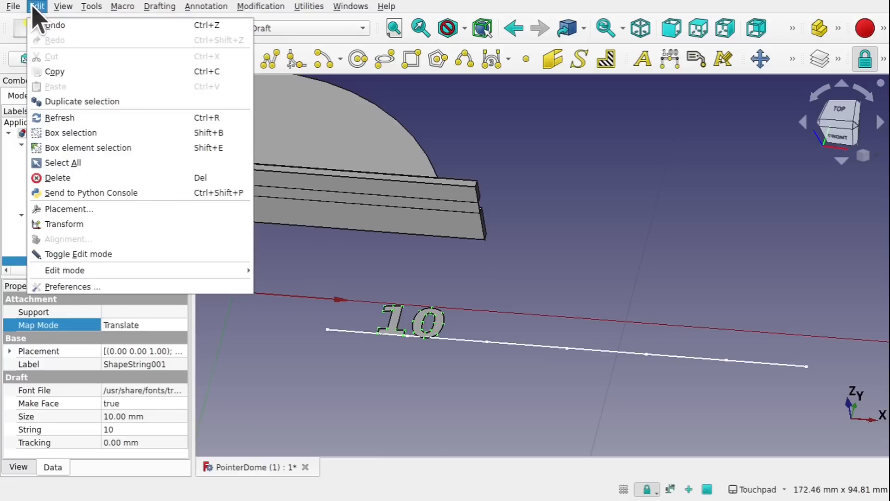
pyautogui.click(84, 103)
pyautogui.scroll(-1, 188, 213)
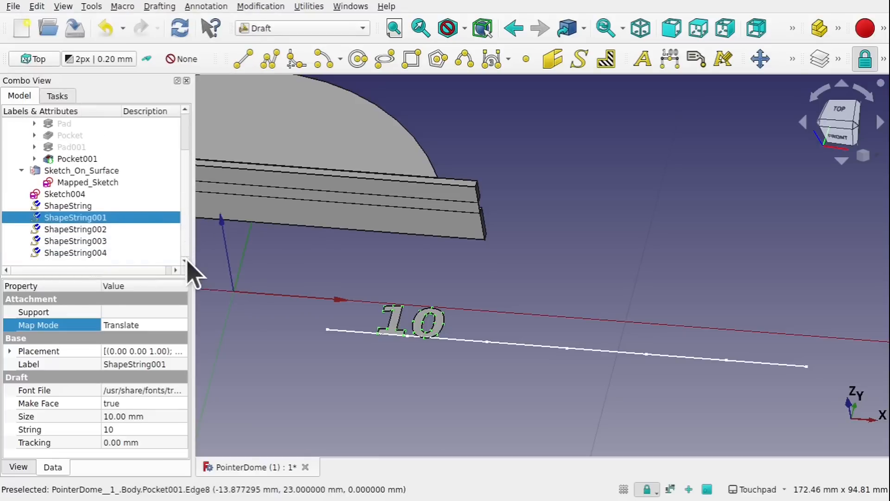
# - Change the string of the first copy, ShapeString001, to 20
pyautogui.click(83, 206)
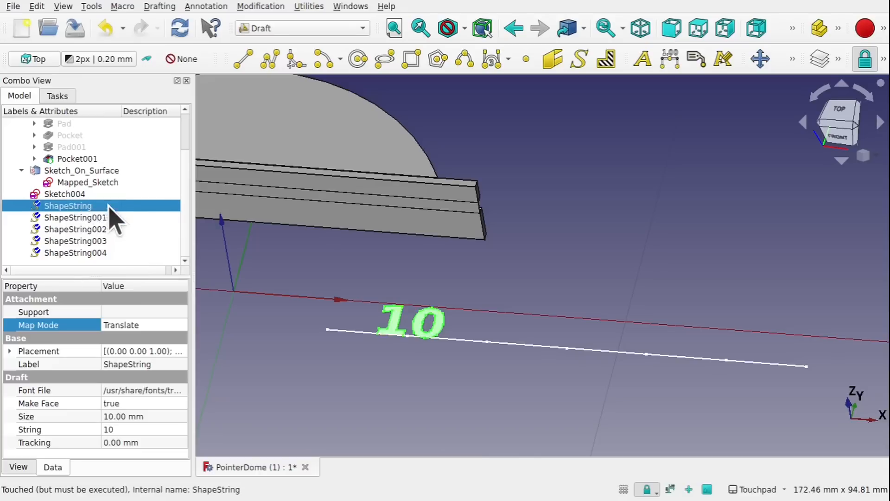
pyautogui.click(93, 218)
pyautogui.click(133, 429)
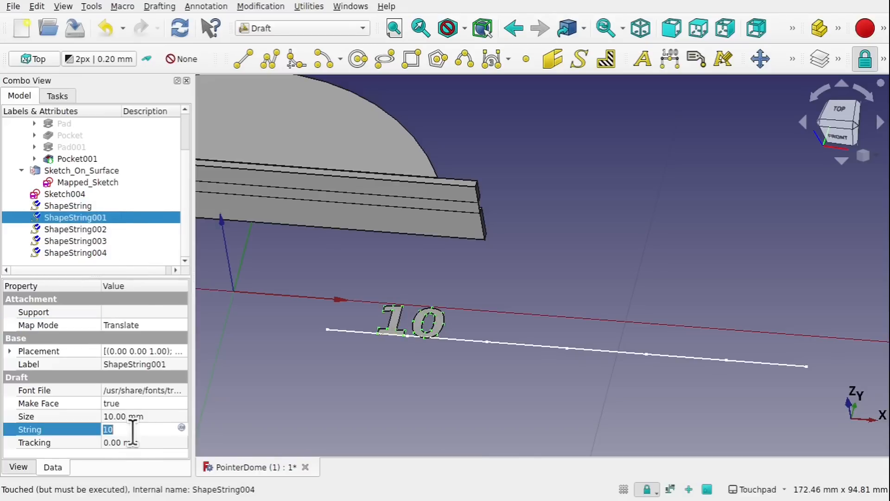
pyautogui.press('Return')
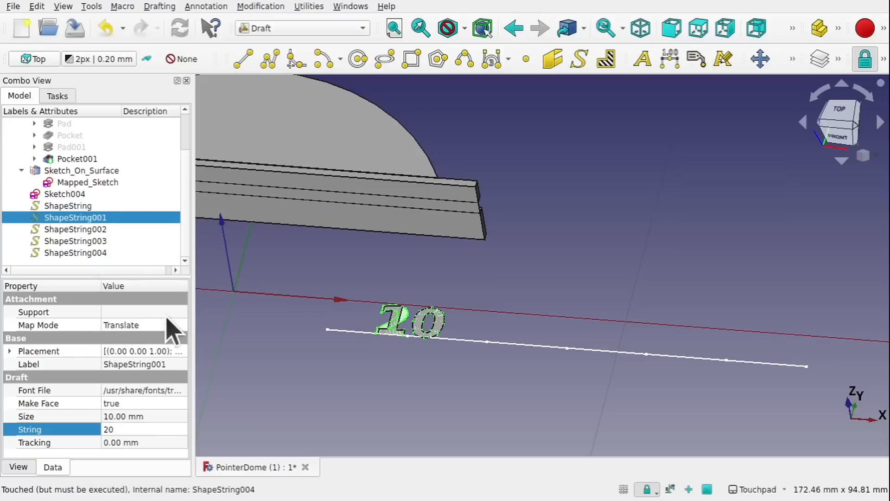
# - Attach the 20 text shape to the layout sketch's third vertex, Sketch004:Vertex3, in Translate origin mode
pyautogui.click(179, 326)
pyautogui.click(181, 326)
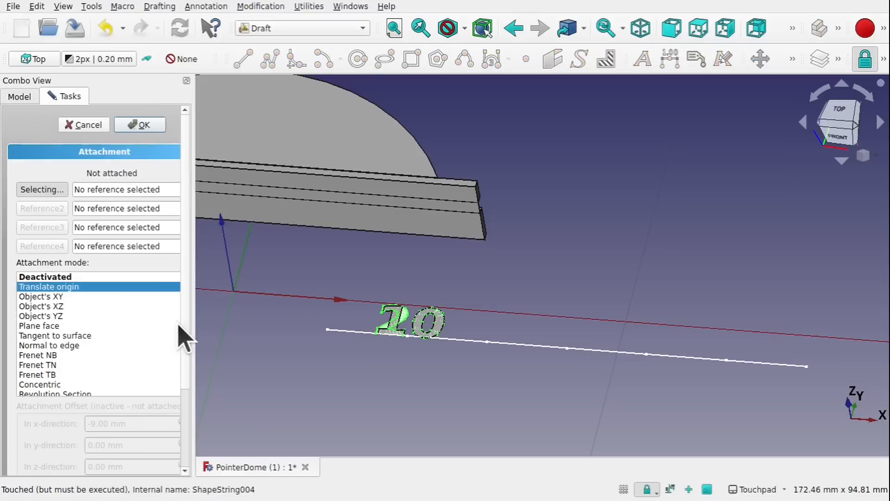
pyautogui.click(486, 341)
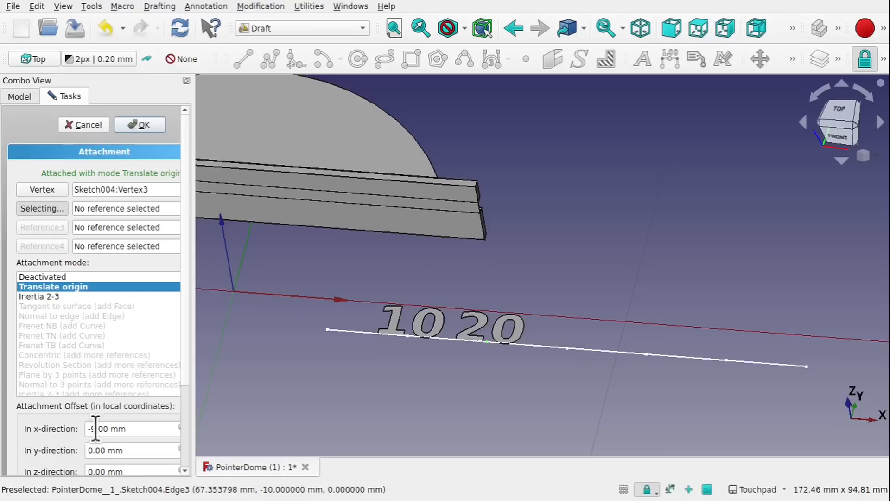
pyautogui.click(135, 124)
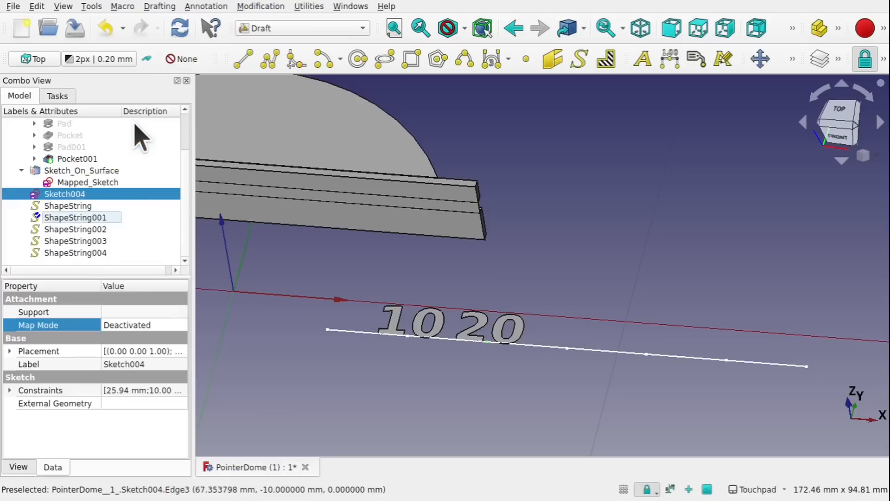
pyautogui.click(80, 220)
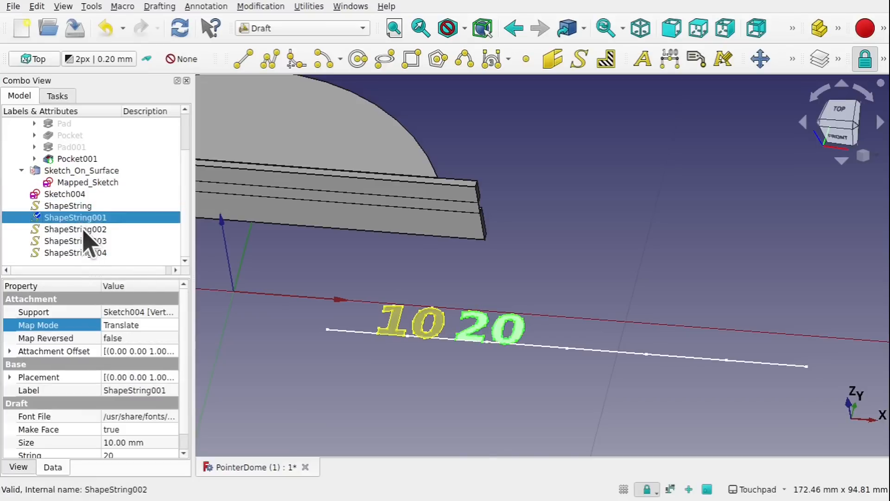
# - Attach the second copy of the 10 text, ShapeString002, to the layout sketch's fourth vertex in Translate origin mode
pyautogui.click(73, 232)
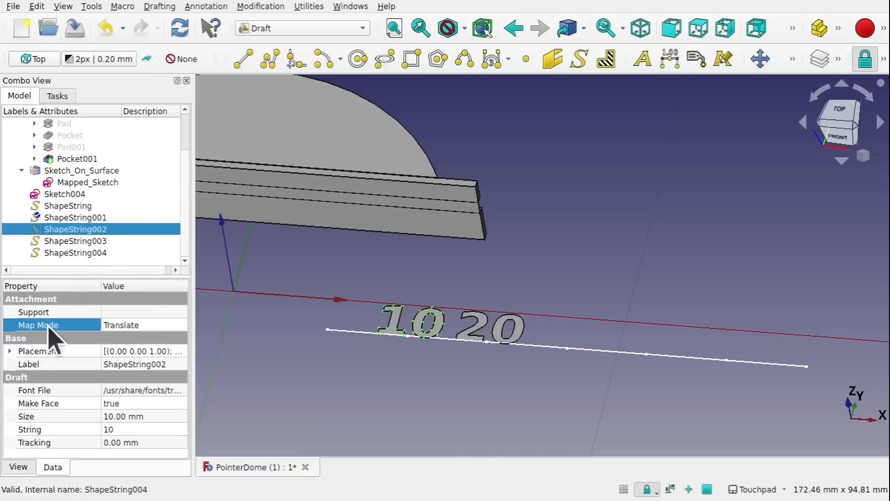
pyautogui.click(182, 326)
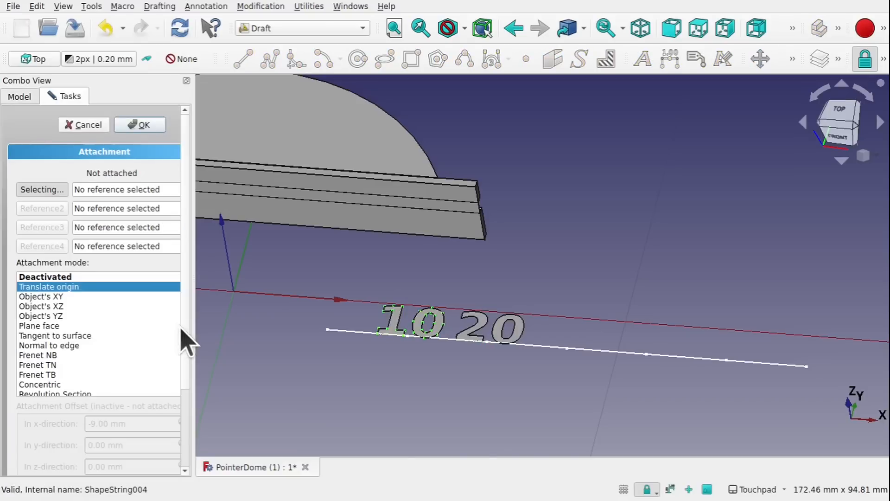
pyautogui.moveTo(189, 347); pyautogui.dragTo(189, 442)
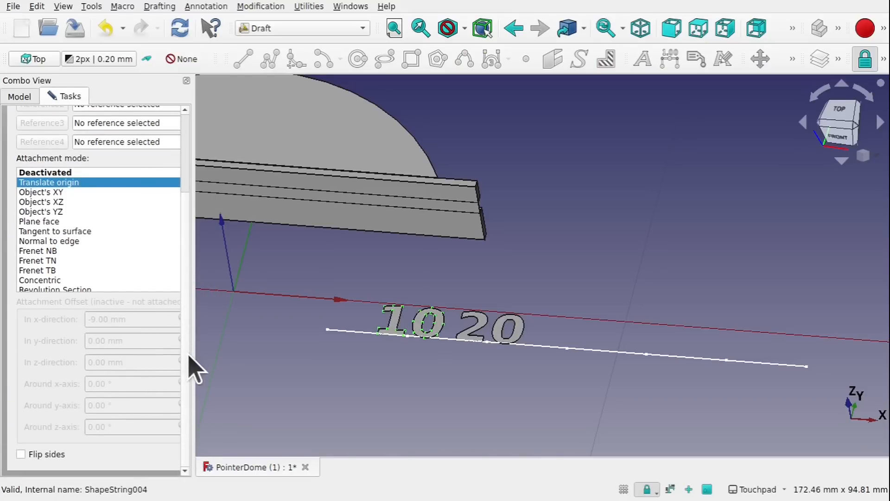
pyautogui.moveTo(189, 356); pyautogui.dragTo(192, 261)
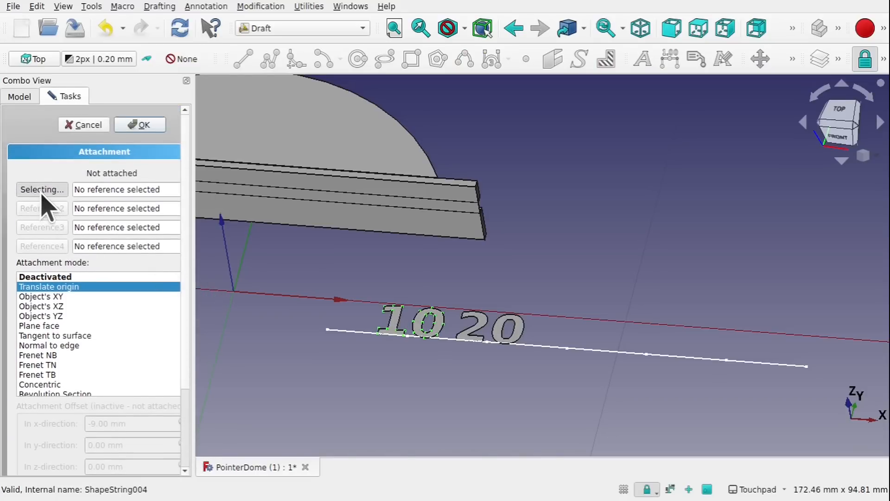
pyautogui.click(566, 349)
pyautogui.click(139, 125)
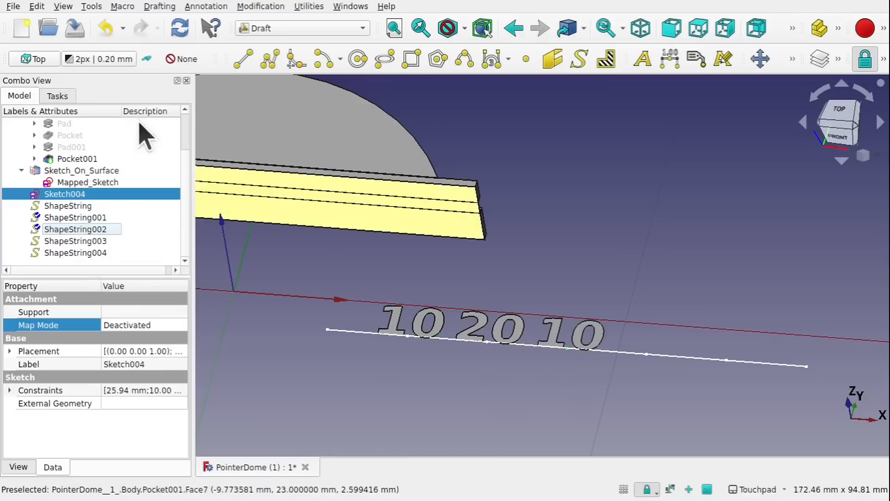
# - Change the string of the text shape ShapeString002 to 30
pyautogui.click(88, 230)
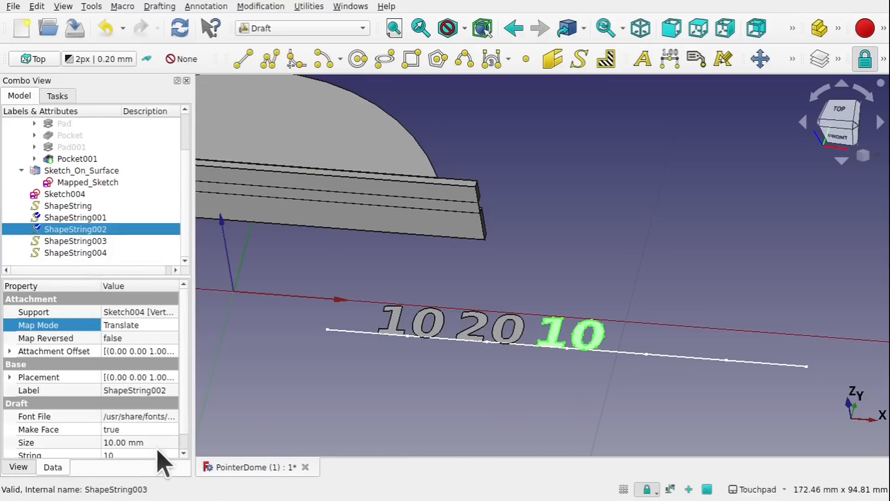
pyautogui.click(145, 453)
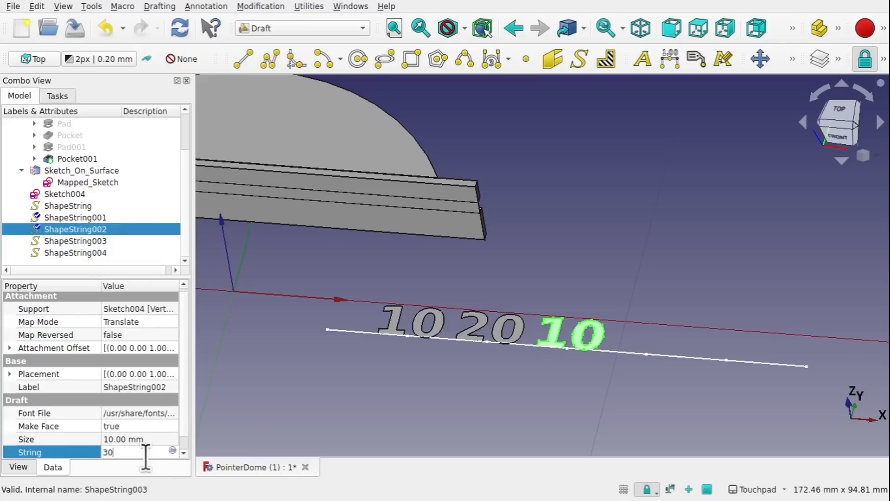
pyautogui.write('30')
pyautogui.press('Return')
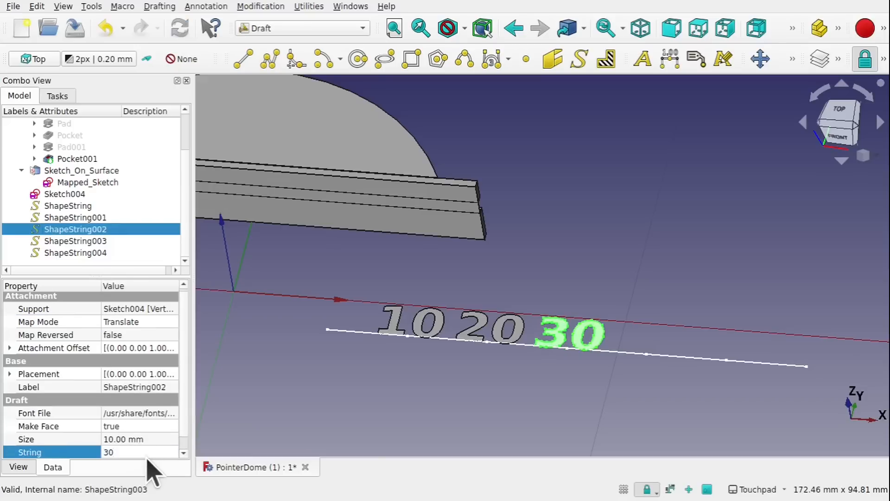
# - Set ShapeString003's string to 40 and attach it to the layout sketch's fifth vertex, Sketch004:Vertex5, in Translate origin mode
pyautogui.click(87, 240)
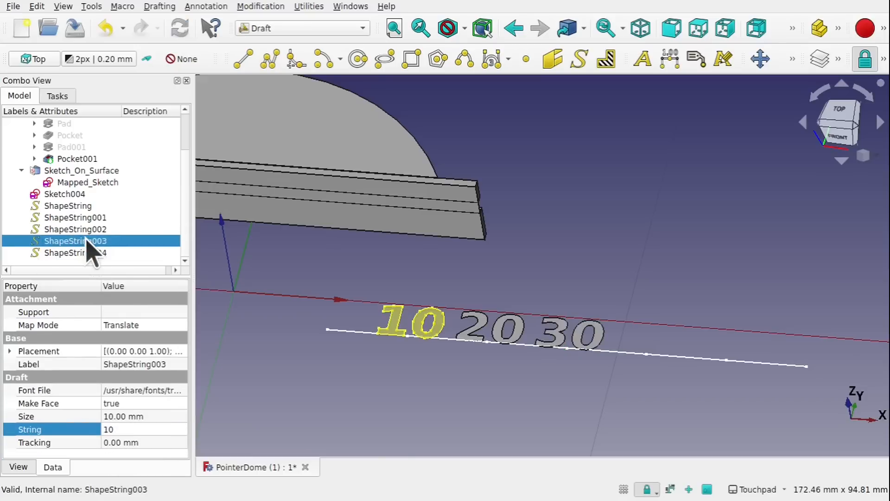
pyautogui.click(132, 430)
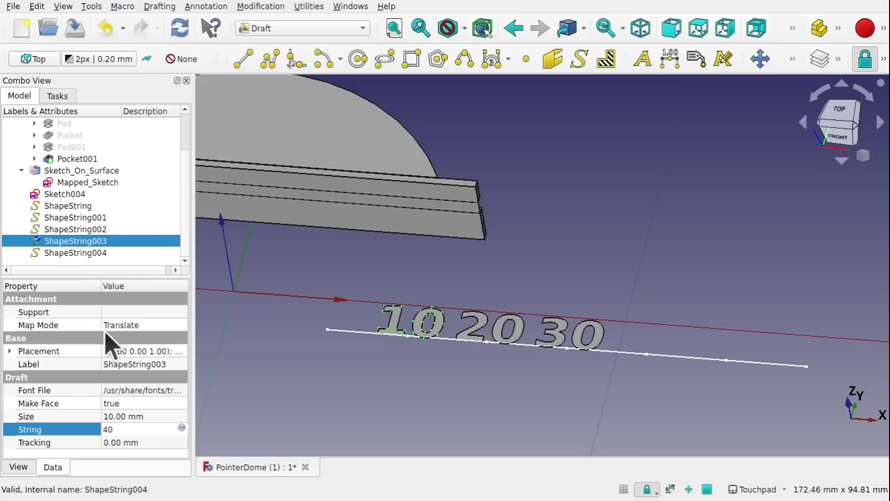
pyautogui.click(179, 325)
pyautogui.click(180, 326)
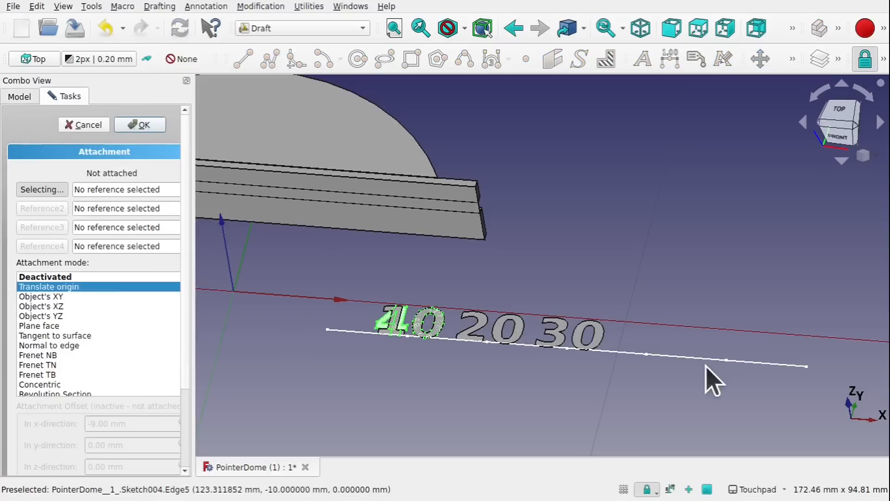
pyautogui.click(648, 356)
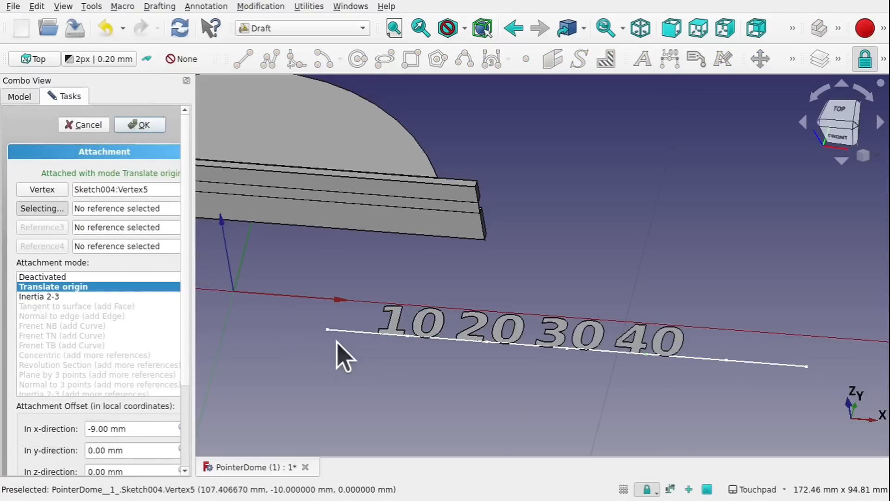
pyautogui.click(143, 125)
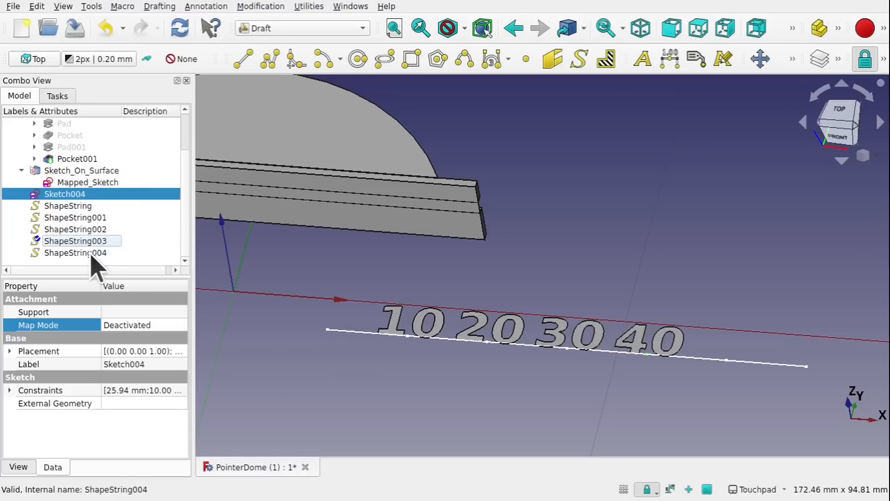
# - Set ShapeString004's string to 50 and attach it to the layout sketch's sixth vertex, Sketch004:Vertex6, in Translate origin mode
pyautogui.click(76, 253)
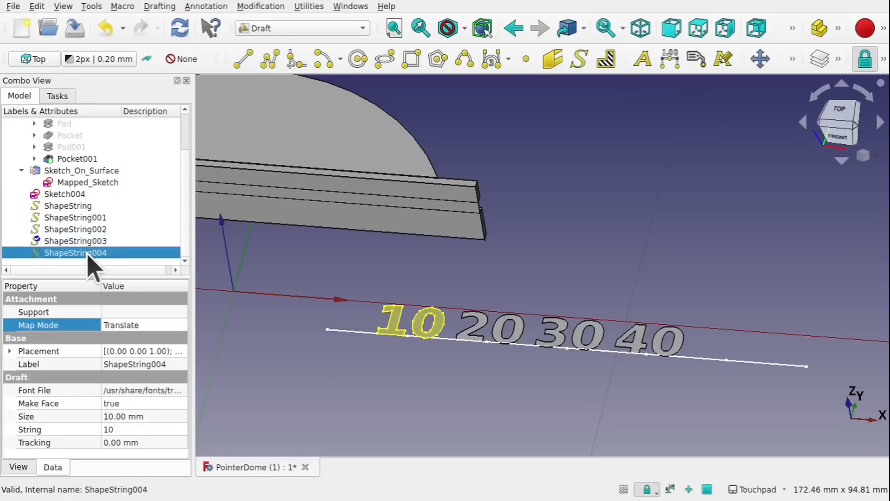
pyautogui.click(135, 429)
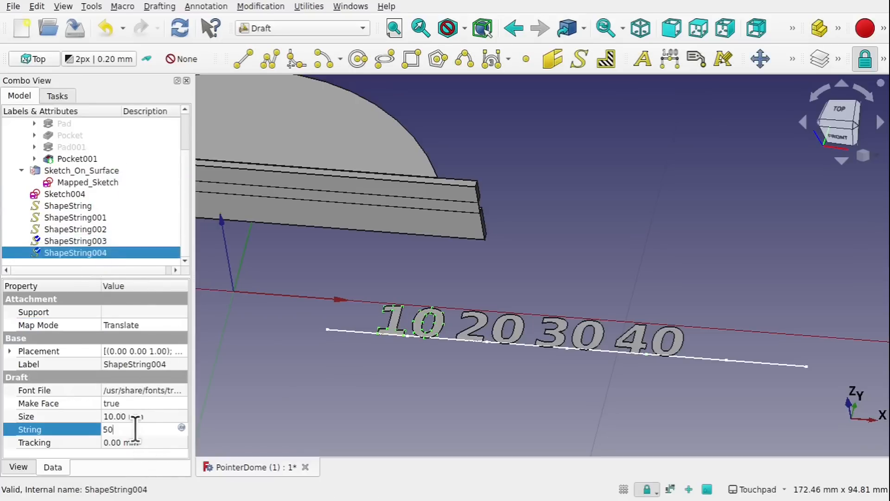
pyautogui.press('Return')
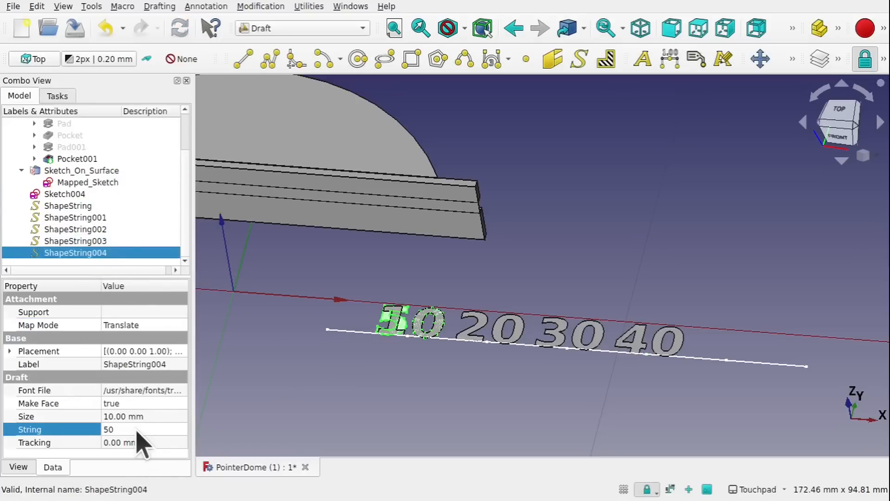
pyautogui.click(175, 326)
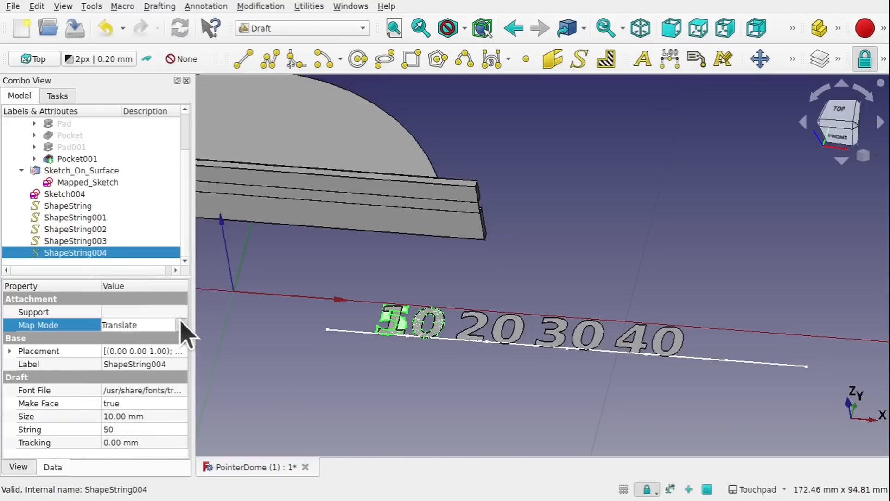
pyautogui.click(181, 325)
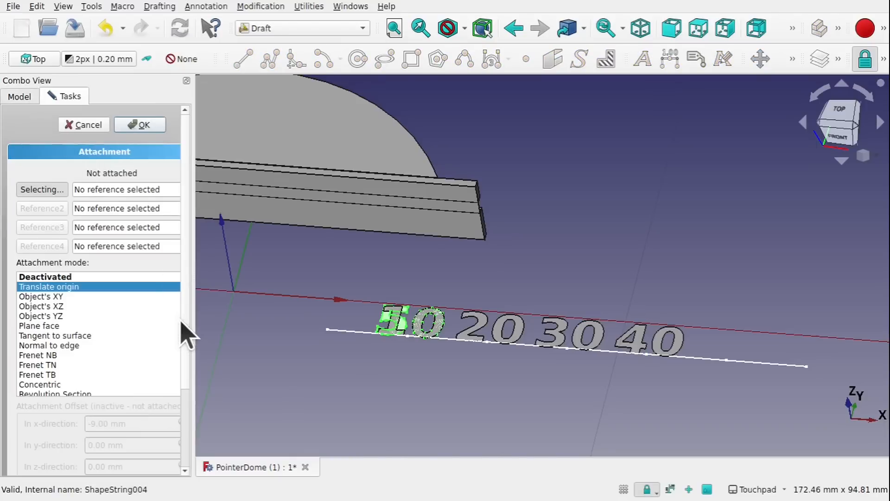
pyautogui.click(727, 359)
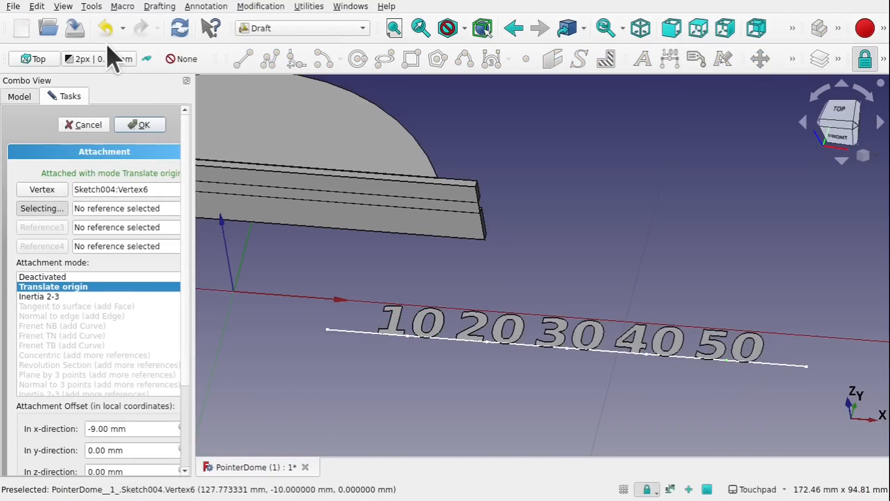
pyautogui.click(144, 125)
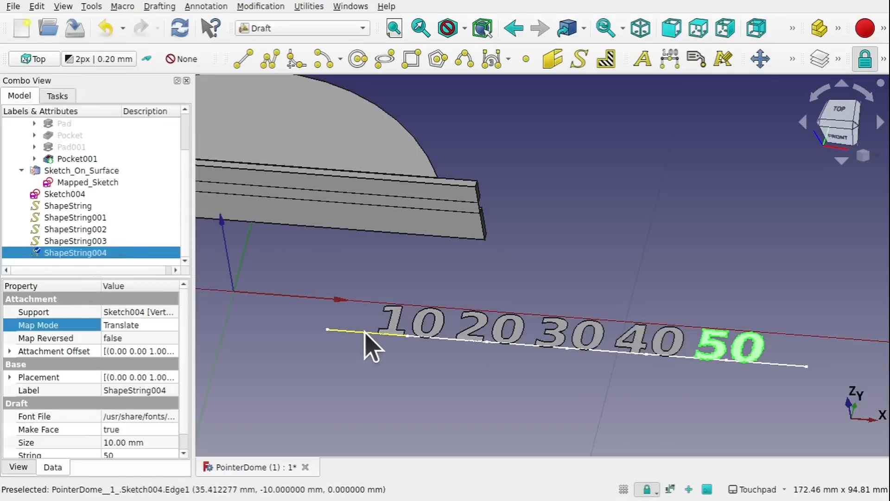
# - Resize all five text shapes together, trying a size of 5 mm before setting it to 8 mm
pyautogui.click(70, 206)
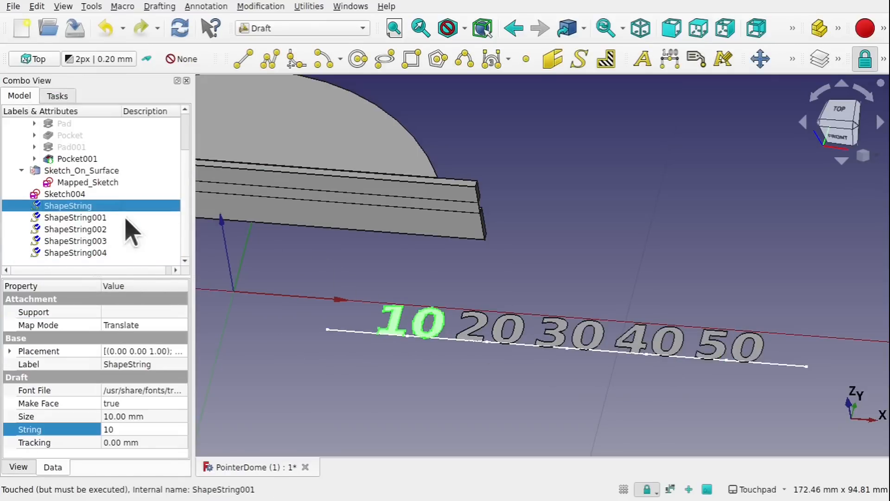
pyautogui.keyDown('shift'); pyautogui.click(95, 254); pyautogui.keyUp('shift')
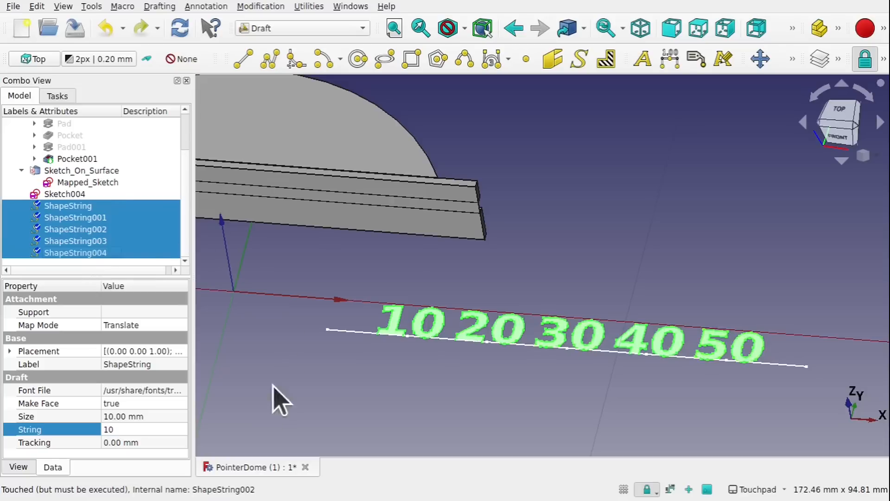
pyautogui.click(161, 417)
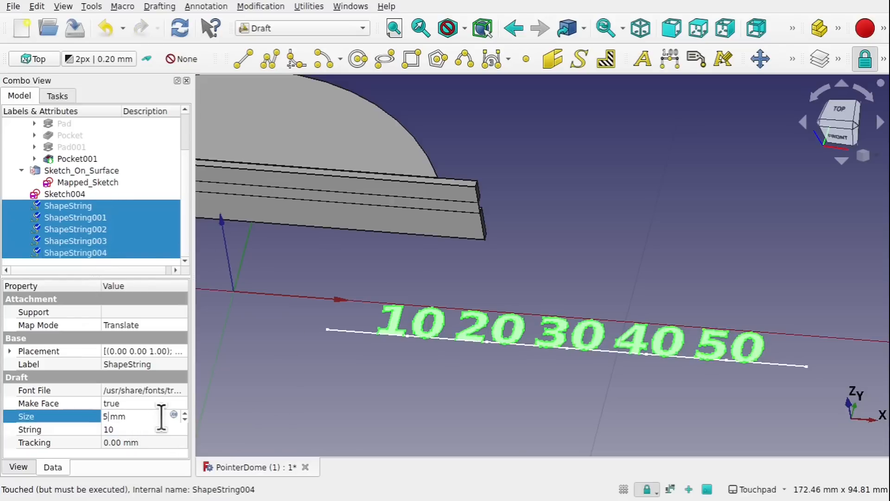
pyautogui.write('5')
pyautogui.press('Return')
pyautogui.click(161, 417)
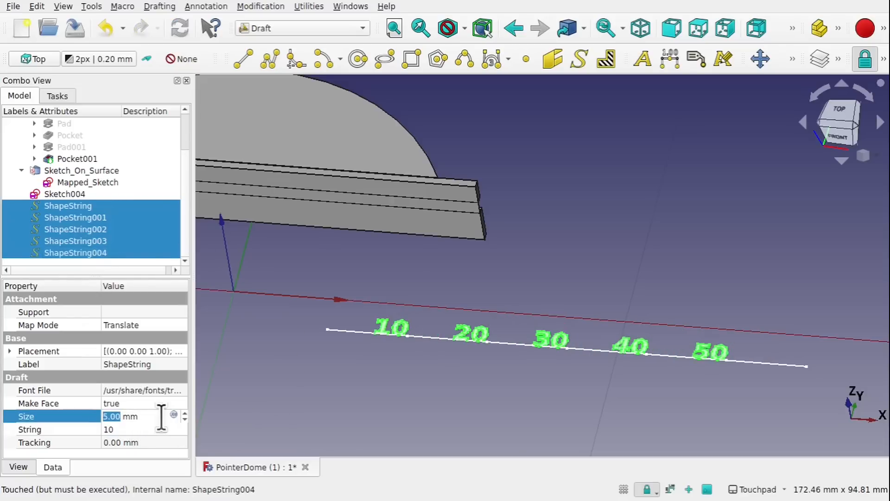
pyautogui.press('Return')
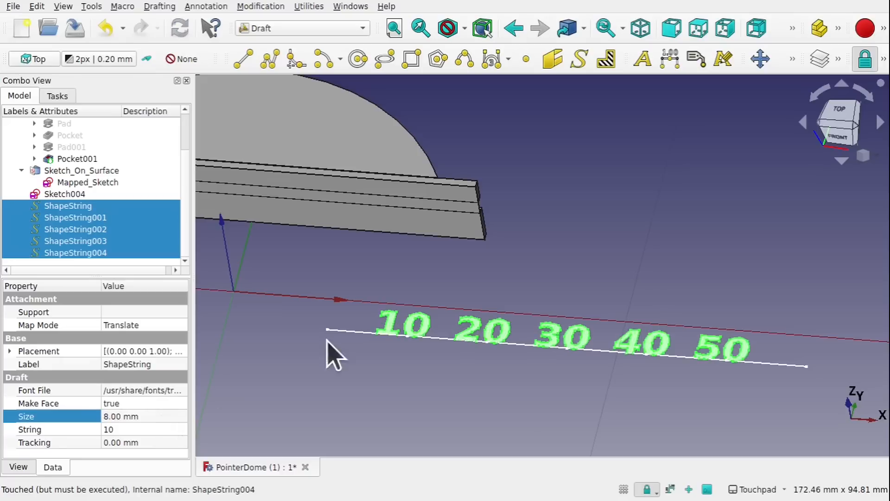
pyautogui.click(541, 382)
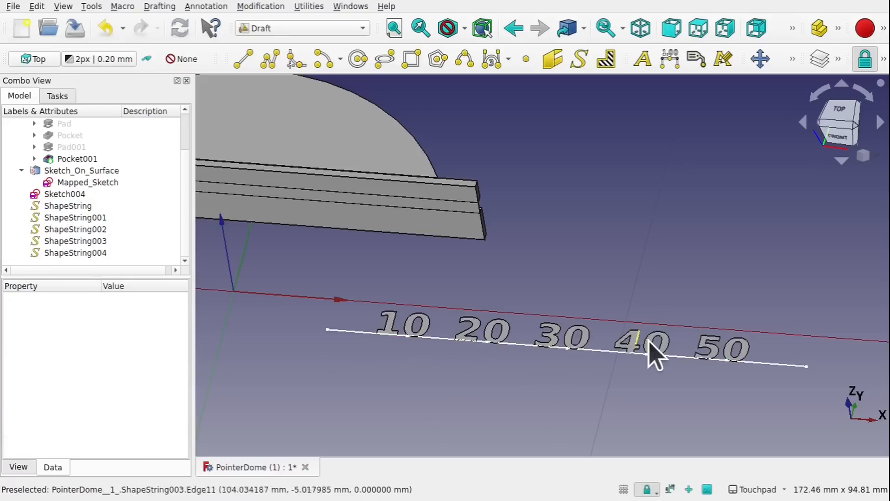
# - Edit Mapped_Sketch to switch the rectangle's upper long edge from construction to normal geometry, and close the sketch
pyautogui.scroll(-3, 454, 380)
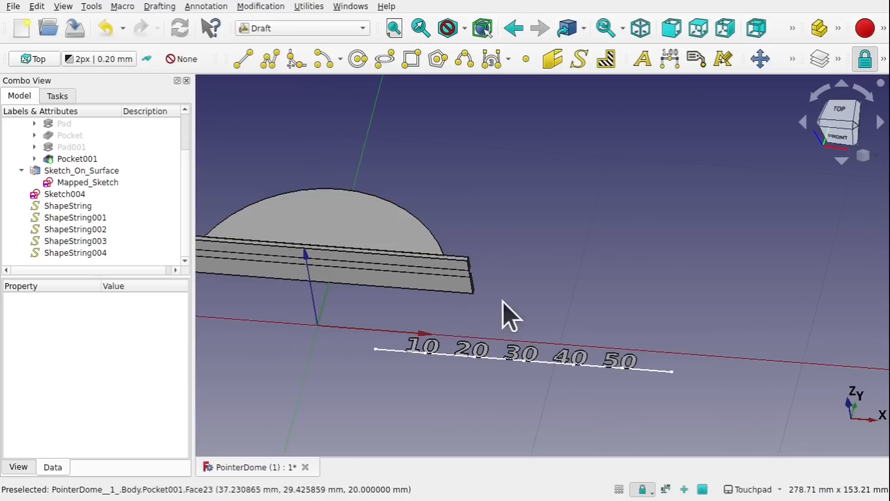
pyautogui.keyDown('alt'); pyautogui.moveTo(426, 306); pyautogui.dragTo(451, 377); pyautogui.keyUp('alt')
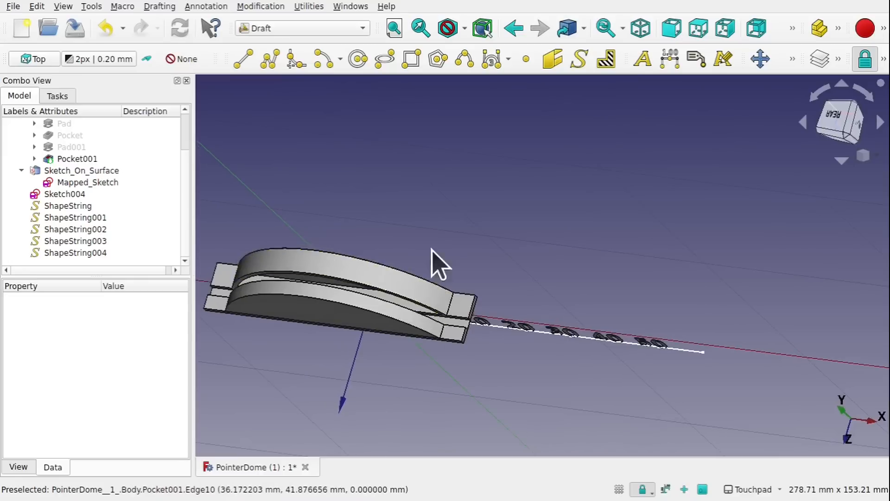
pyautogui.keyDown('alt'); pyautogui.moveTo(435, 260); pyautogui.dragTo(472, 232); pyautogui.keyUp('alt')
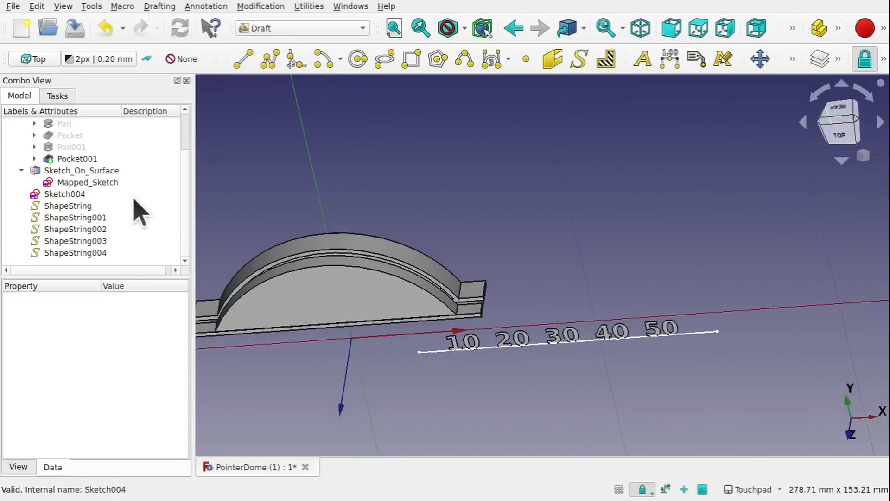
pyautogui.click(95, 183)
pyautogui.doubleClick(95, 186)
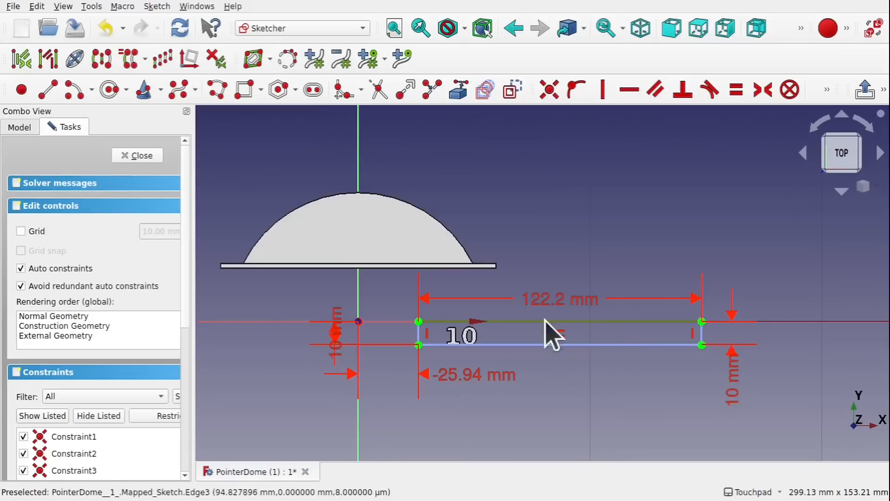
pyautogui.click(491, 321)
pyautogui.moveTo(535, 346)
pyautogui.keyDown('alt'); pyautogui.mouseDown()
pyautogui.moveTo(563, 251)
pyautogui.moveTo(537, 310)
pyautogui.moveTo(436, 324)
pyautogui.mouseUp(); pyautogui.keyUp('alt')
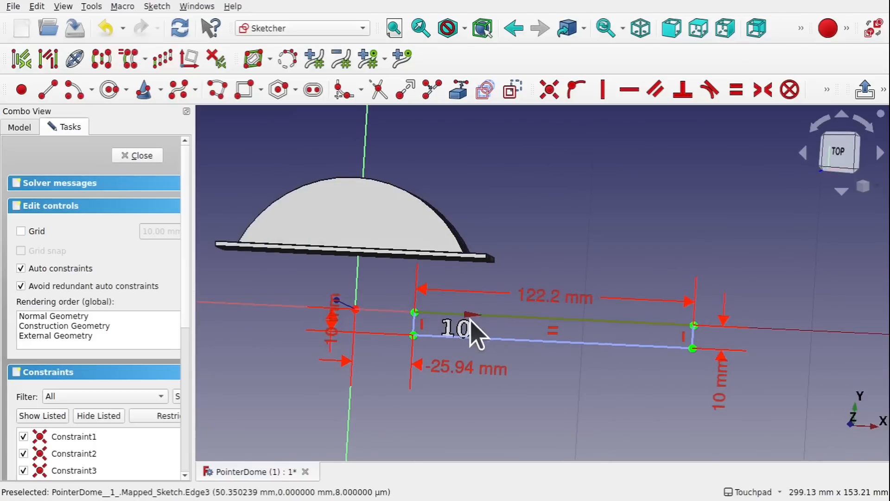
pyautogui.click(579, 371)
pyautogui.click(574, 320)
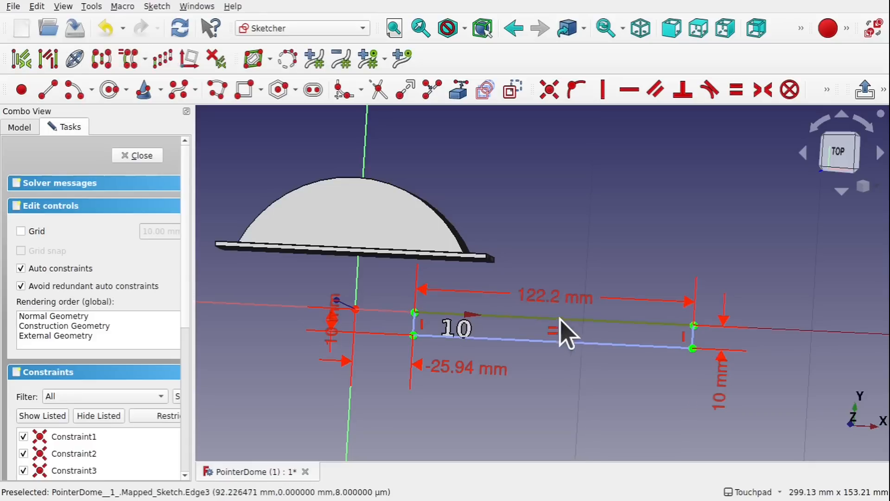
pyautogui.click(513, 91)
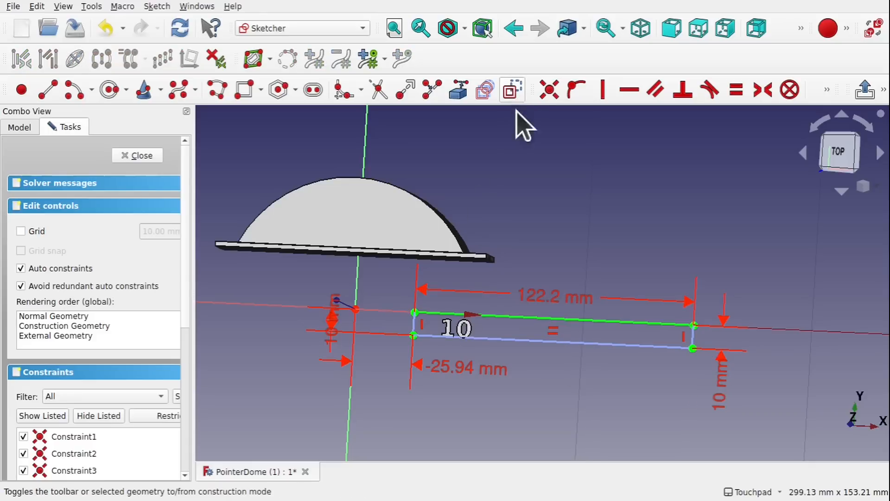
pyautogui.click(142, 158)
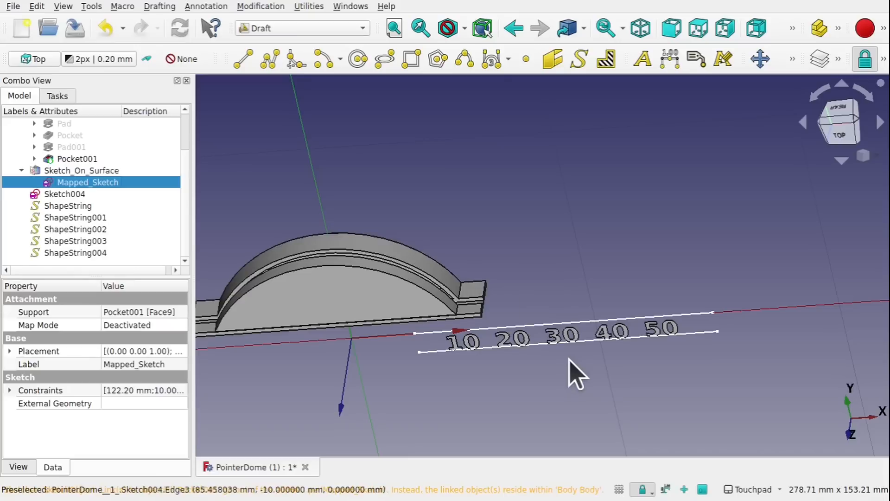
pyautogui.keyDown('shift'); pyautogui.moveTo(652, 330); pyautogui.dragTo(533, 398); pyautogui.keyUp('shift')
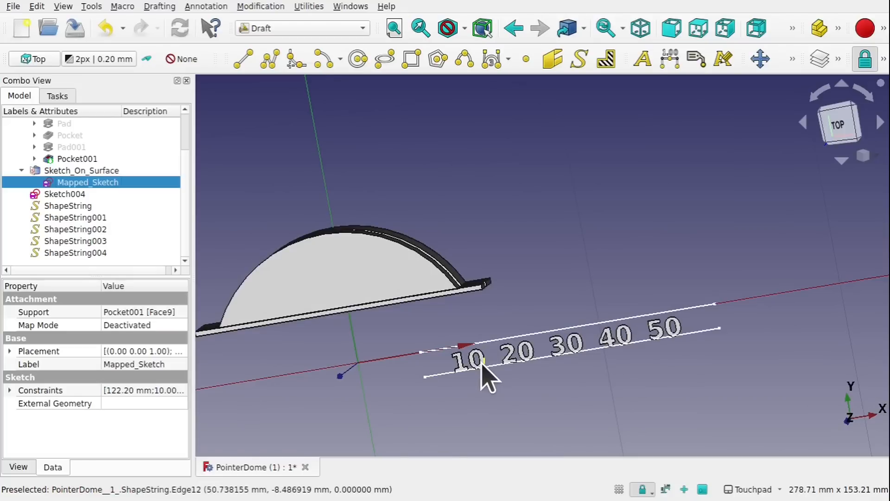
# - Inspect the constraint formulas that link Sketch004 to Mapped_Sketch's starting point, height and length
pyautogui.click(482, 360)
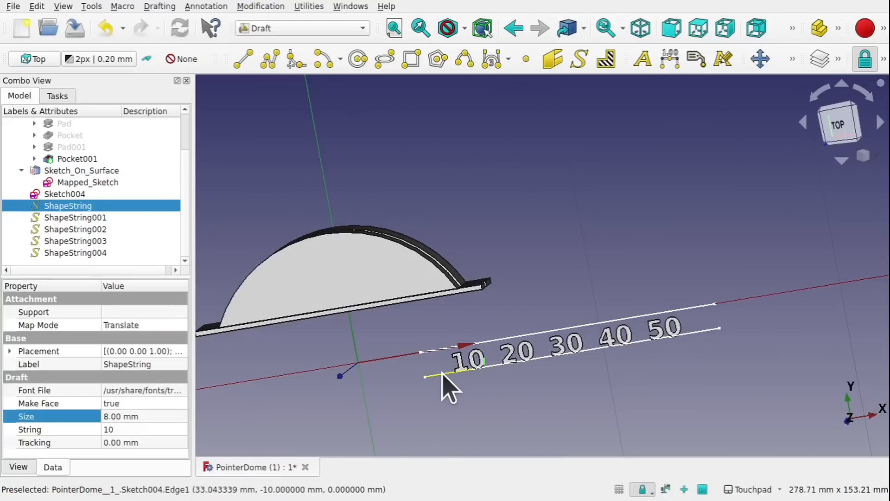
pyautogui.click(443, 374)
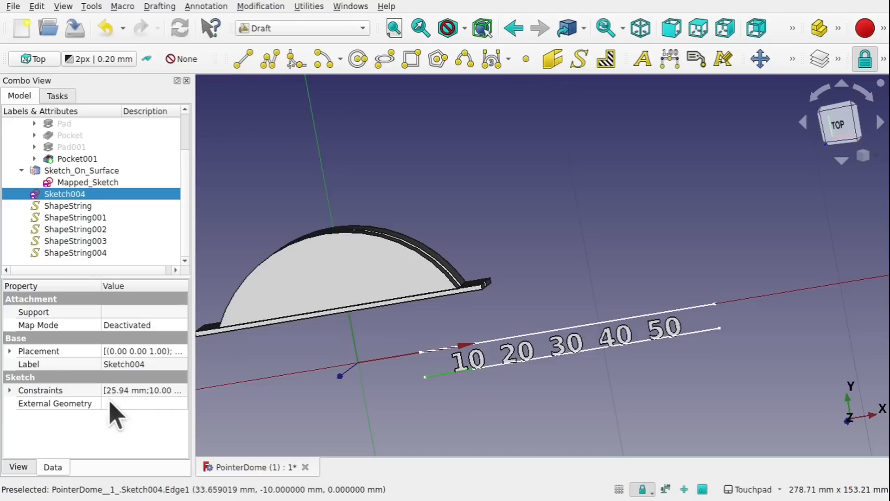
pyautogui.click(9, 390)
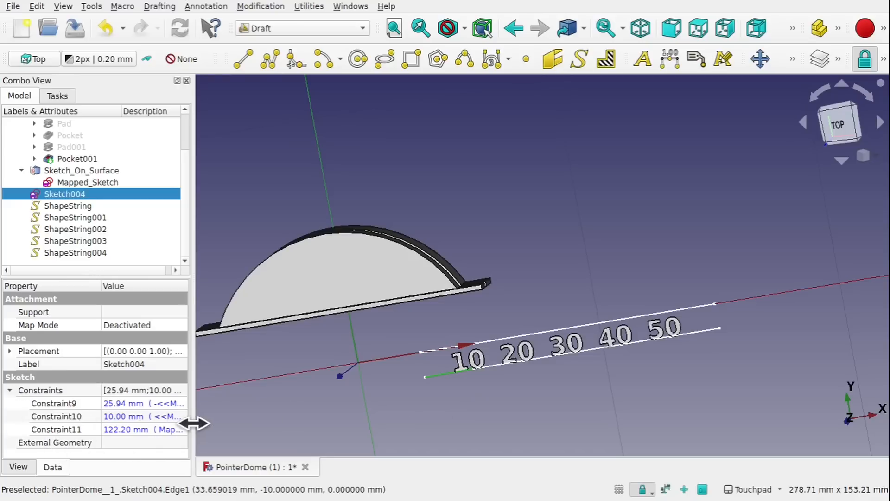
pyautogui.moveTo(193, 423); pyautogui.dragTo(372, 423)
pyautogui.click(273, 429)
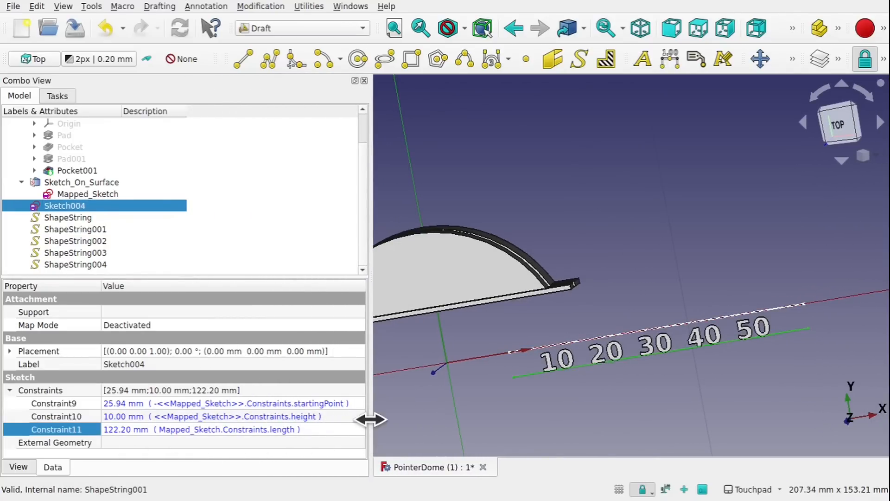
pyautogui.moveTo(371, 420); pyautogui.dragTo(221, 419)
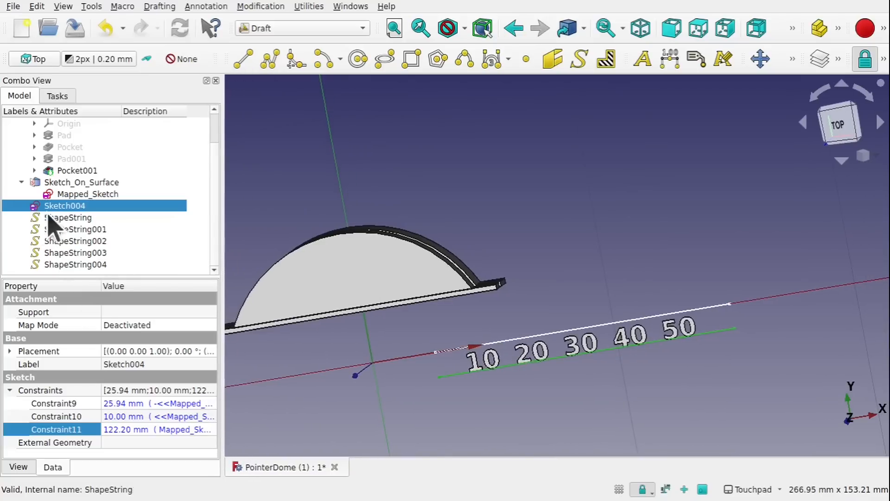
# - Edit Sketch004's vertical distance formula, trying <<Mapped_Sketch>>.Constraints.height -5mm before reducing the height to give 7 mm instead, and close the sketch
pyautogui.doubleClick(77, 208)
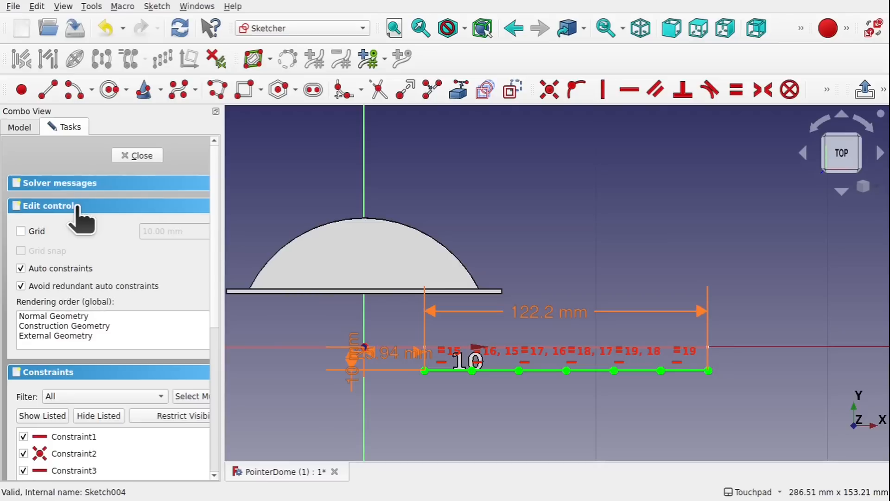
pyautogui.scroll(4, 368, 387)
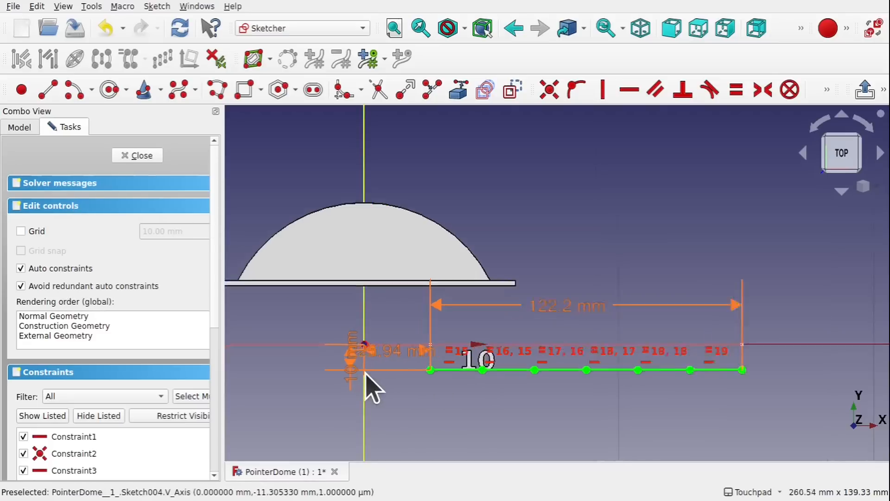
pyautogui.doubleClick(345, 362)
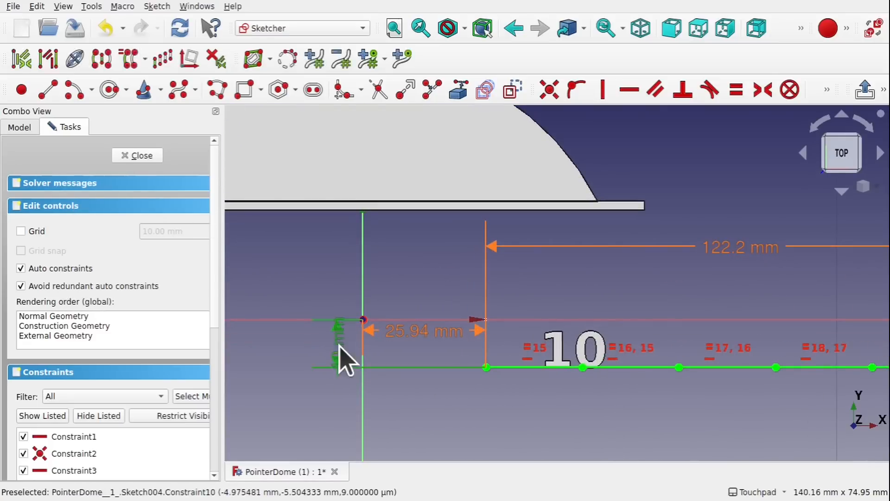
pyautogui.click(519, 231)
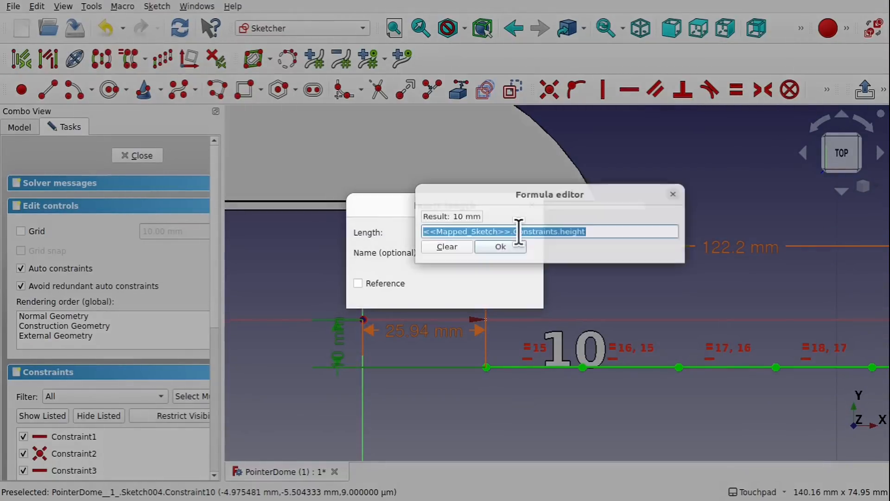
pyautogui.click(619, 231)
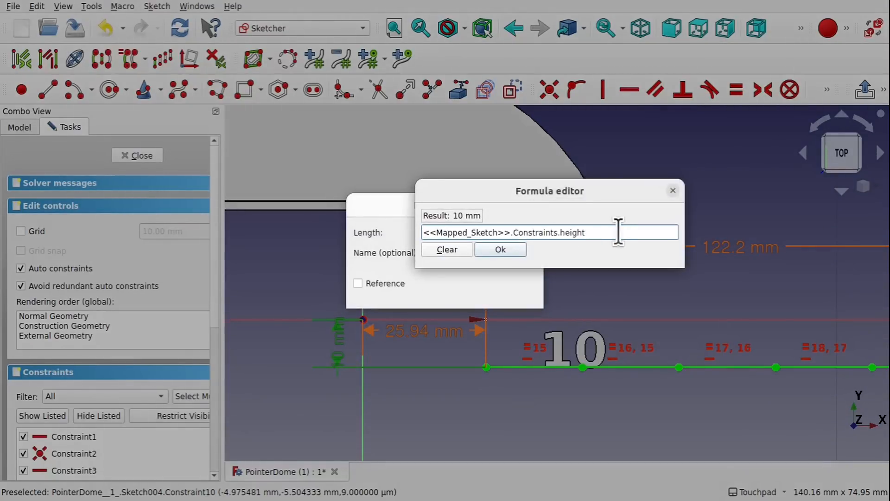
pyautogui.write('-5')
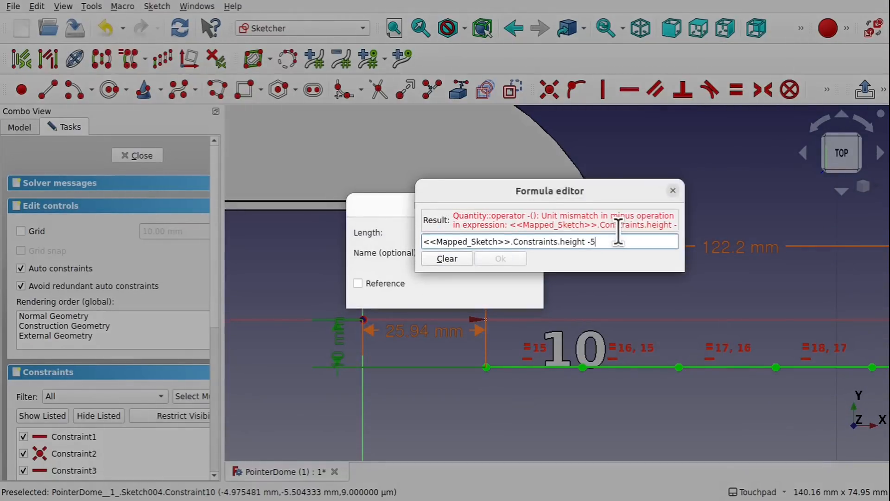
pyautogui.write('mm')
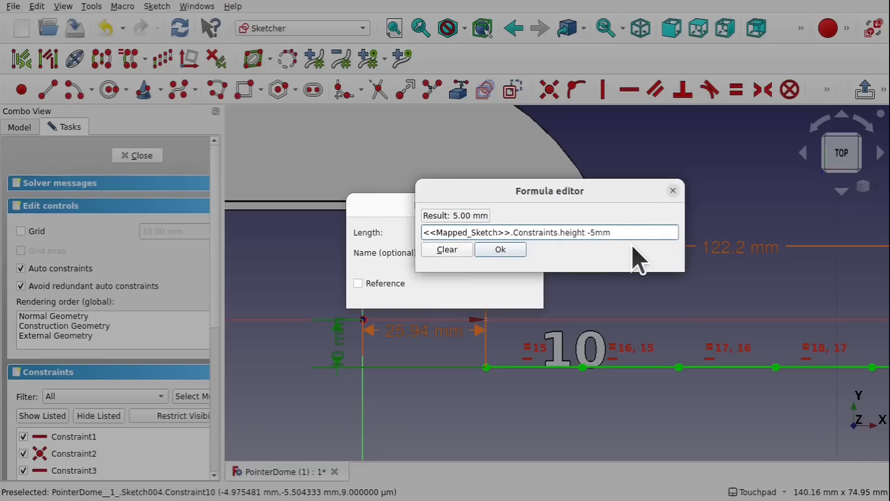
pyautogui.click(505, 249)
pyautogui.click(509, 294)
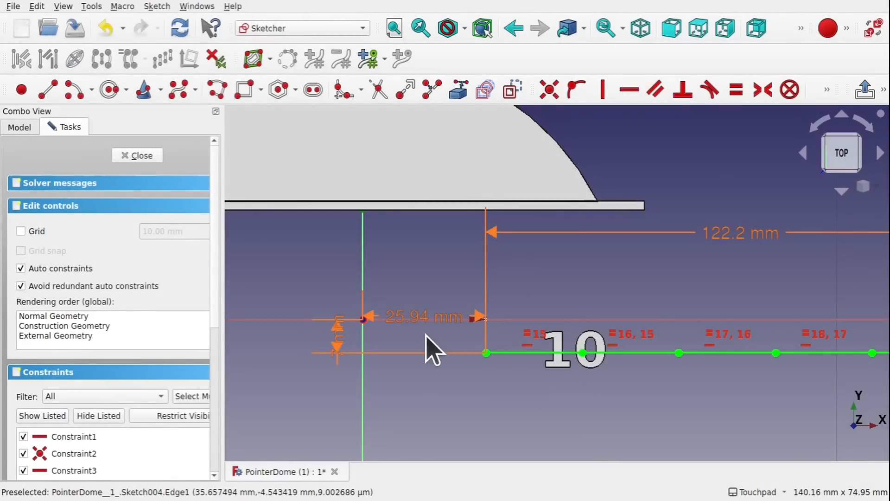
pyautogui.doubleClick(339, 335)
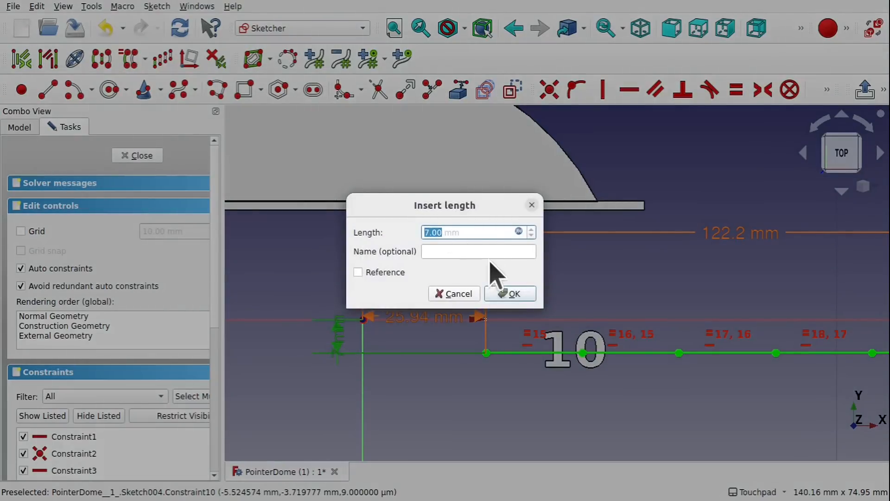
pyautogui.click(459, 295)
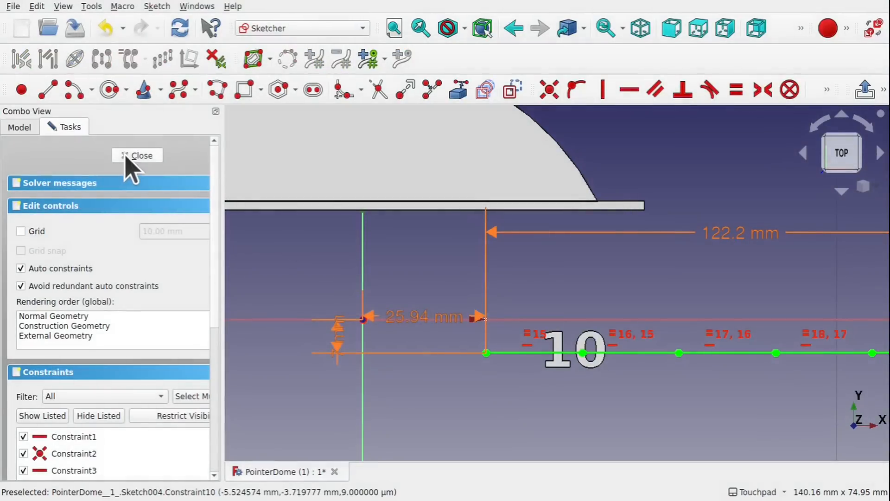
pyautogui.click(138, 156)
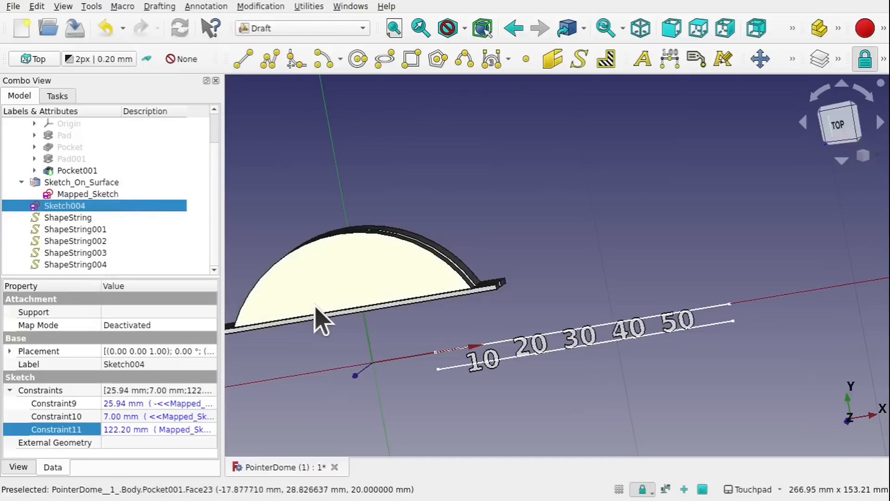
# - Reattach the 10 text shape to the layout sketch's second vertex, Sketch004:Vertex2, in Translate origin mode
pyautogui.click(389, 394)
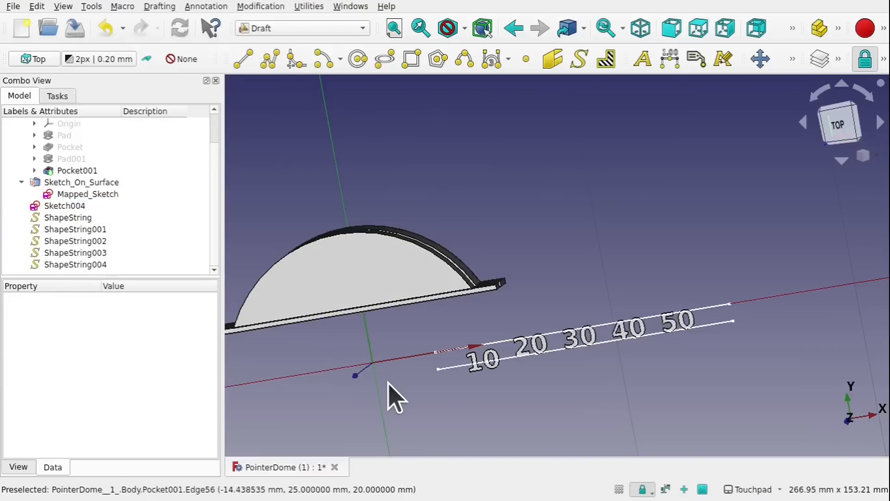
pyautogui.click(495, 366)
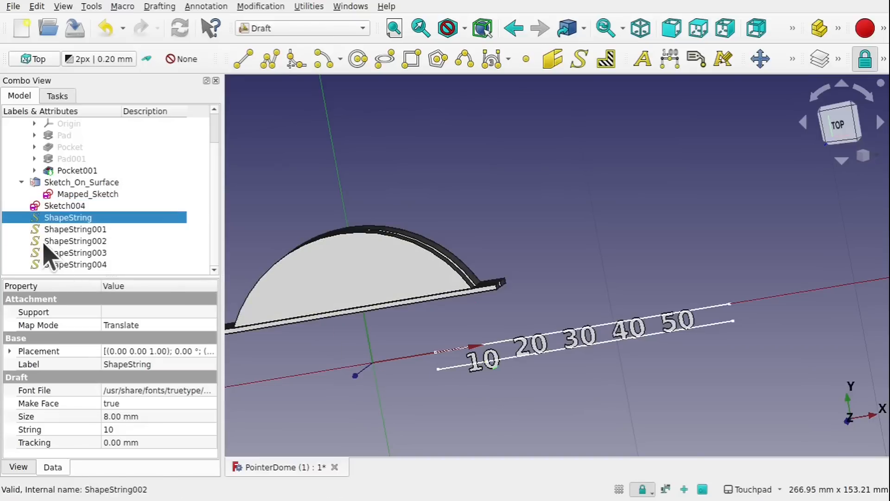
pyautogui.click(202, 326)
pyautogui.click(211, 325)
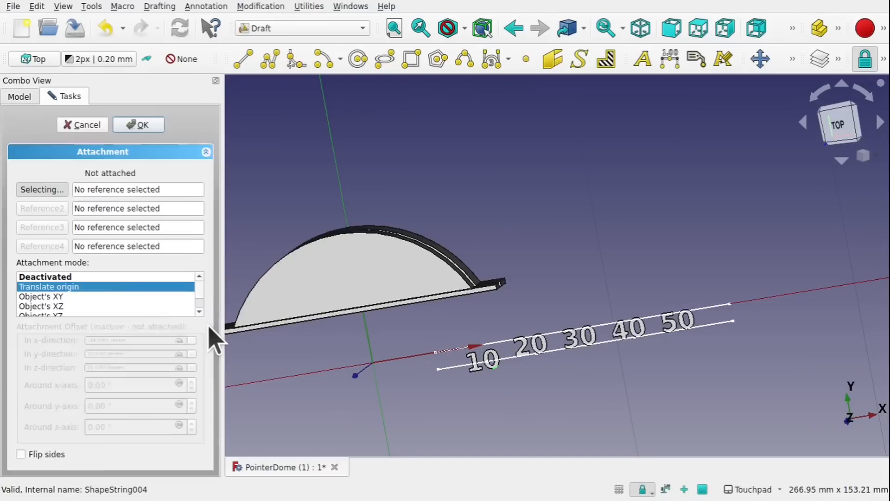
pyautogui.scroll(5, 510, 371)
pyautogui.scroll(2, 507, 374)
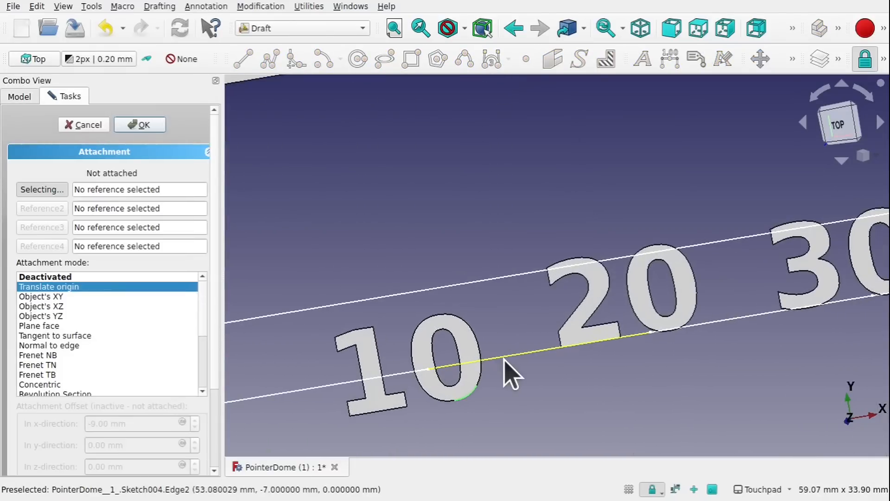
pyautogui.scroll(5, 432, 379)
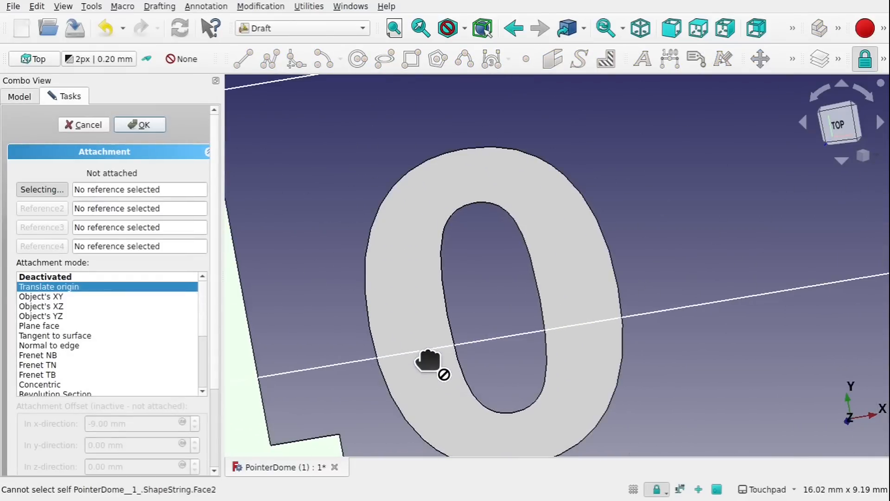
pyautogui.click(428, 350)
pyautogui.scroll(-5, 445, 419)
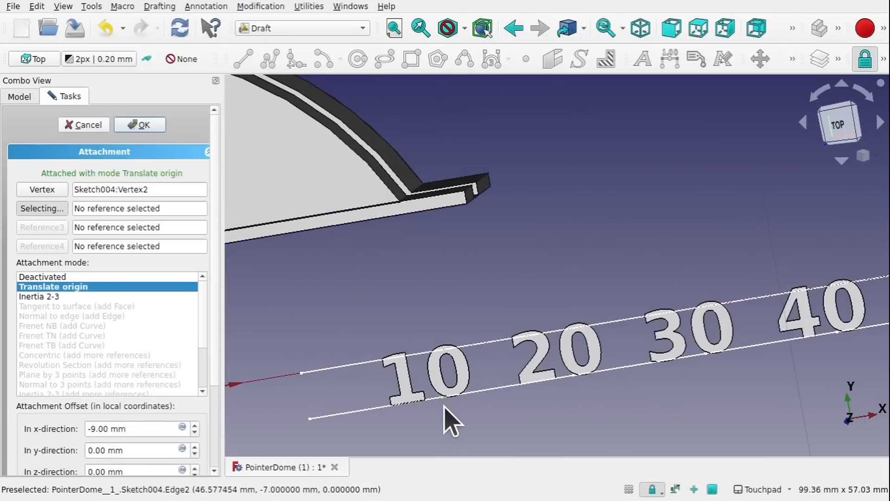
pyautogui.click(140, 125)
pyautogui.scroll(-4, 601, 301)
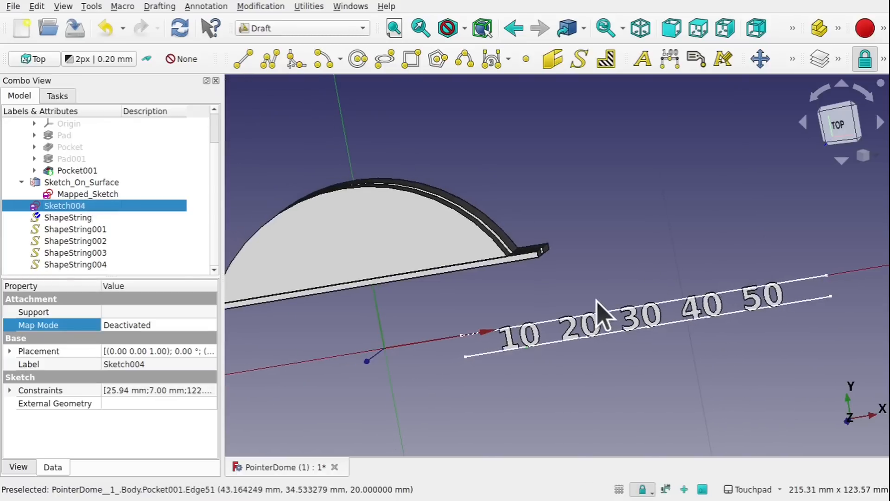
# - Link ShapeString through ShapeString004 as the Extra Objects of Sketch_On_Surface
pyautogui.keyDown('shift'); pyautogui.moveTo(565, 266); pyautogui.dragTo(552, 232); pyautogui.keyUp('shift')
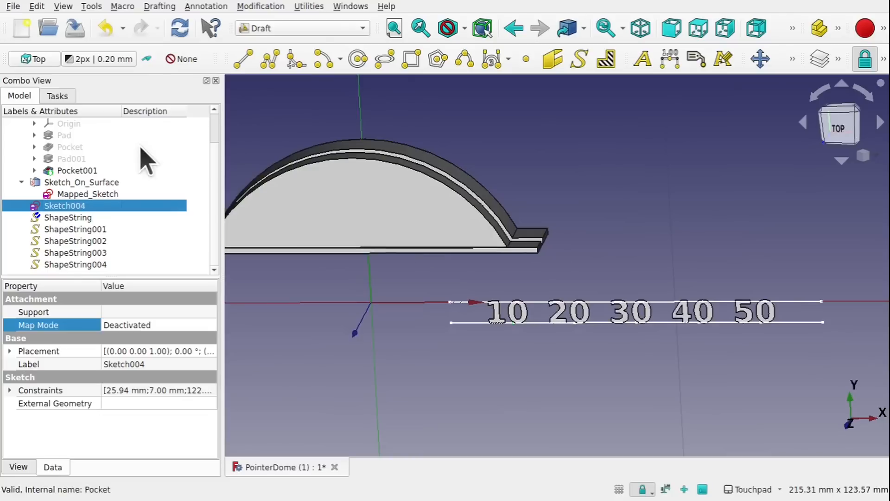
pyautogui.click(94, 183)
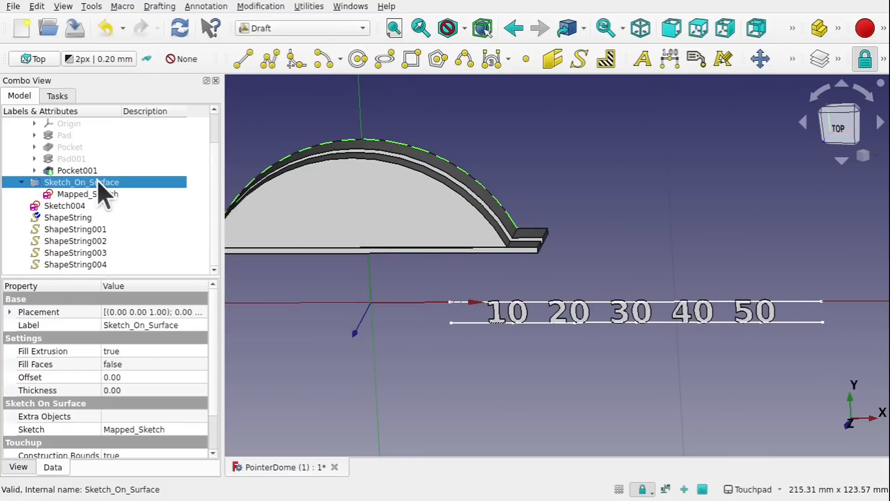
pyautogui.click(203, 416)
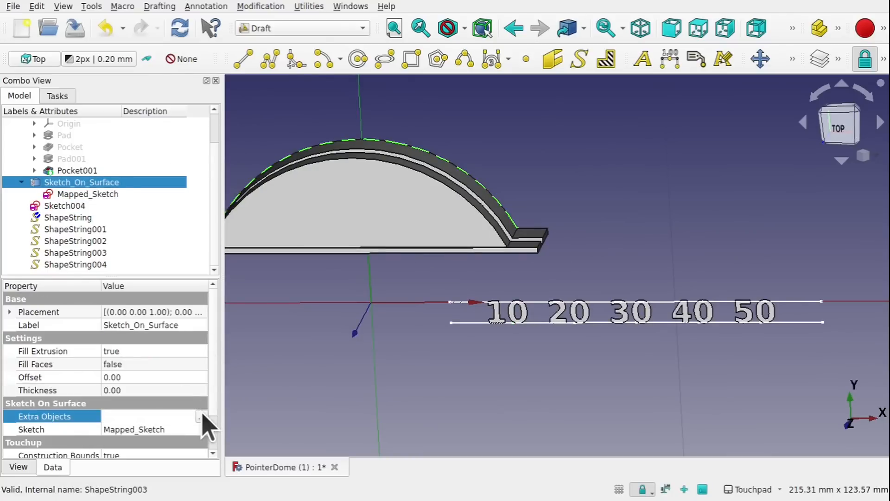
pyautogui.click(201, 418)
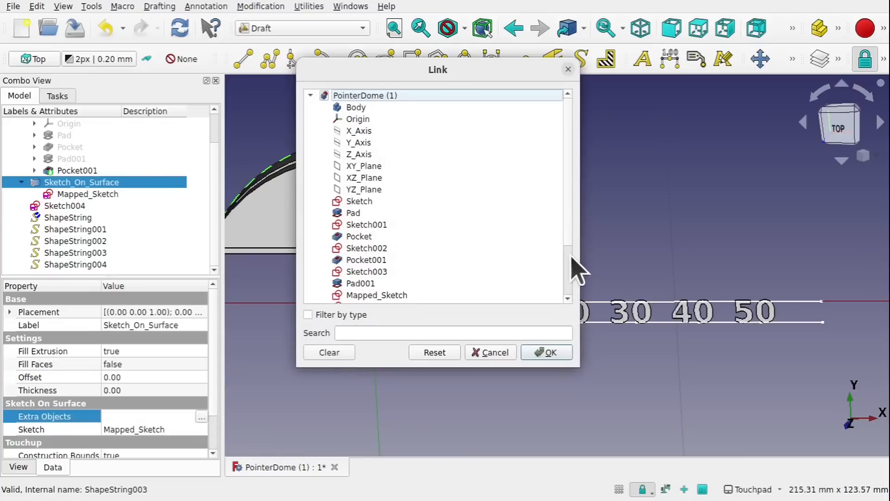
pyautogui.scroll(-2, 574, 278)
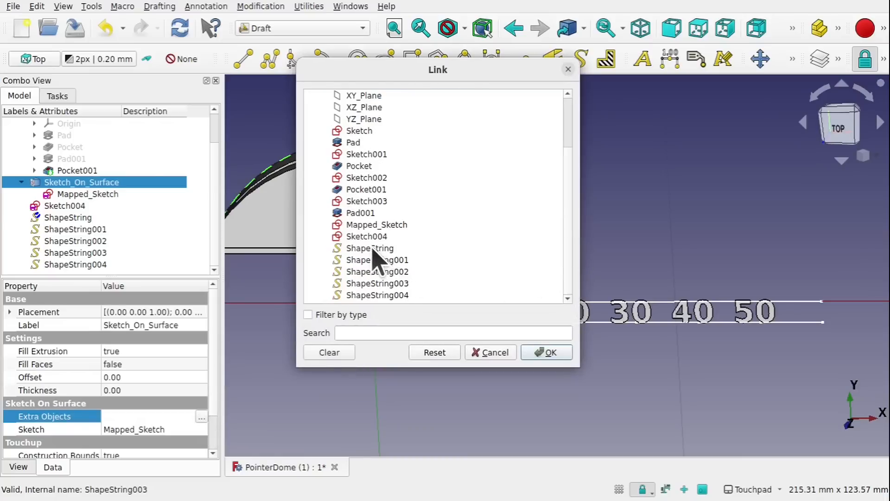
pyautogui.click(385, 249)
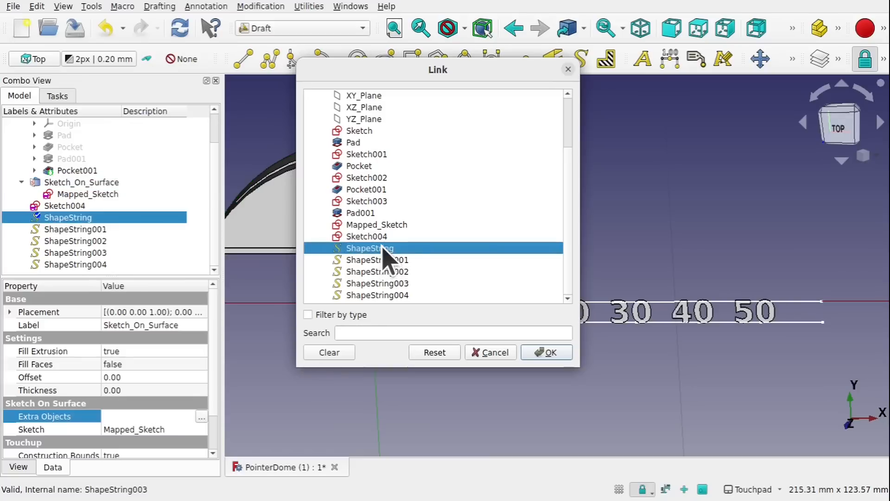
pyautogui.moveTo(395, 258); pyautogui.dragTo(407, 308)
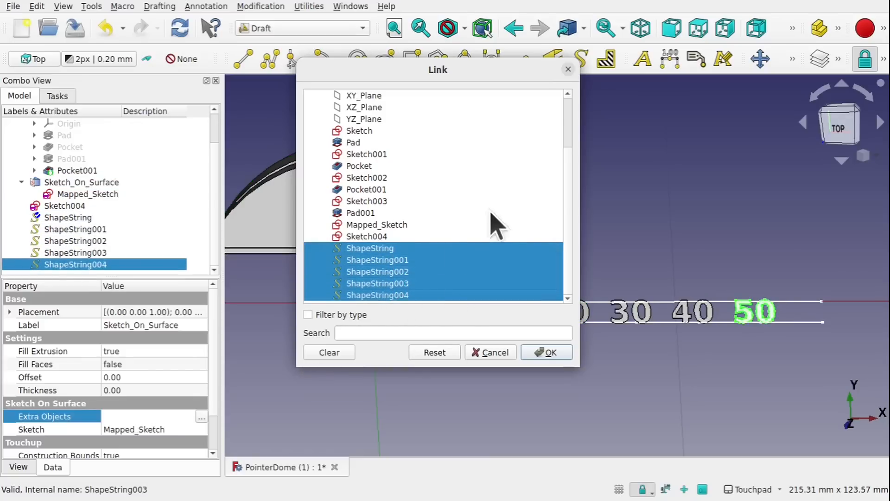
pyautogui.click(546, 352)
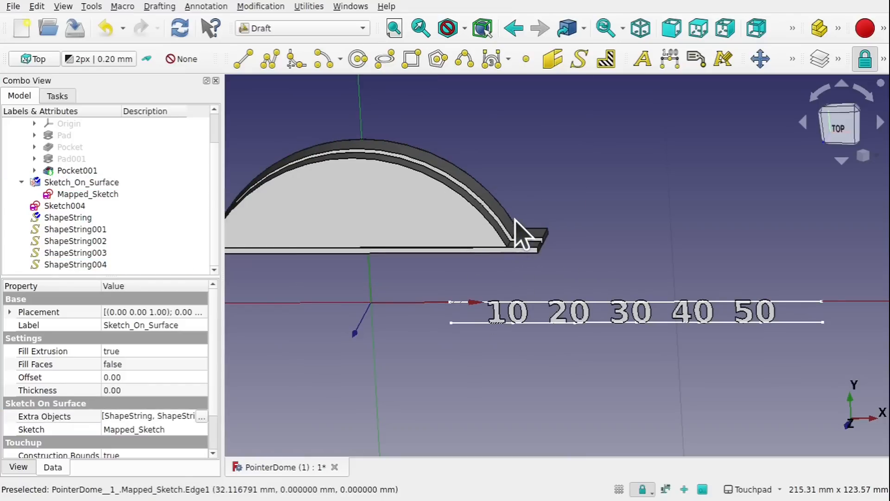
# - Set Reverse U to true on Sketch_On_Surface so the mapped numbers read the right way round
pyautogui.keyDown('alt'); pyautogui.moveTo(514, 180); pyautogui.dragTo(579, 235); pyautogui.keyUp('alt')
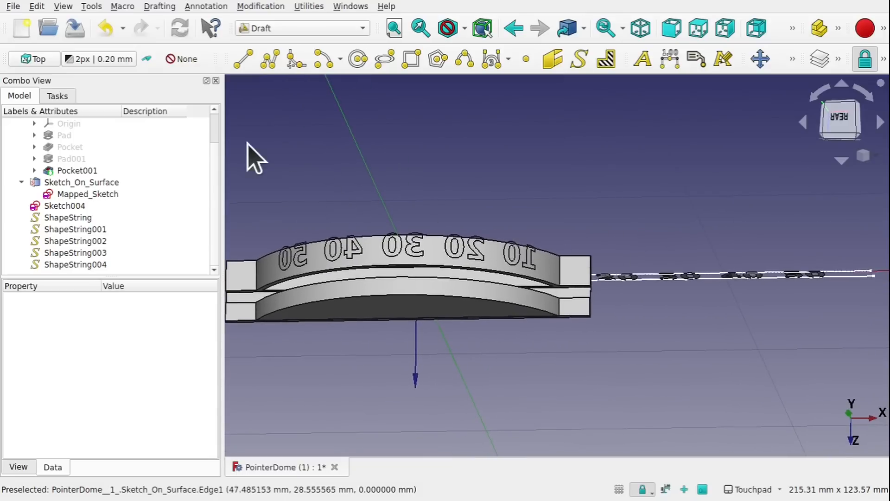
pyautogui.click(84, 184)
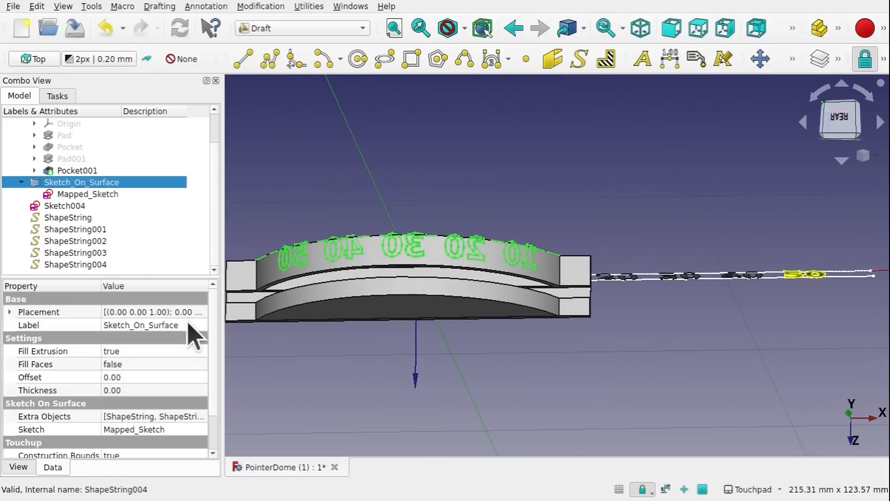
pyautogui.scroll(-2, 214, 366)
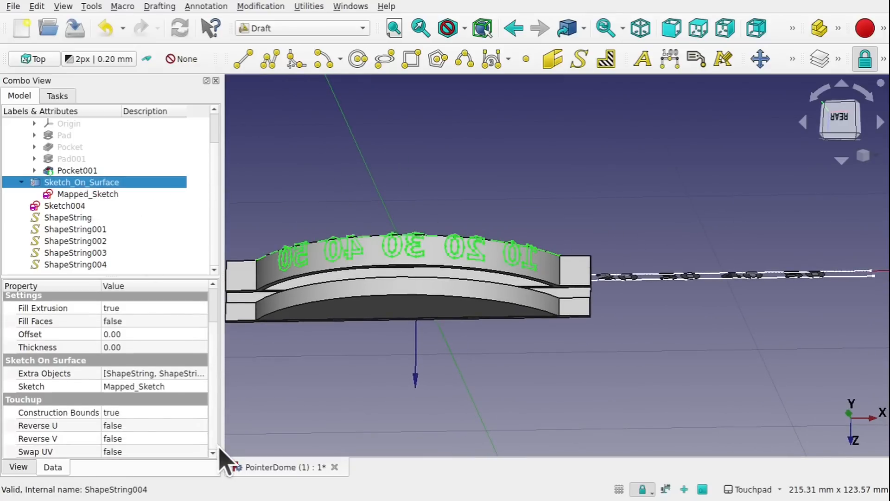
pyautogui.click(141, 427)
pyautogui.click(142, 426)
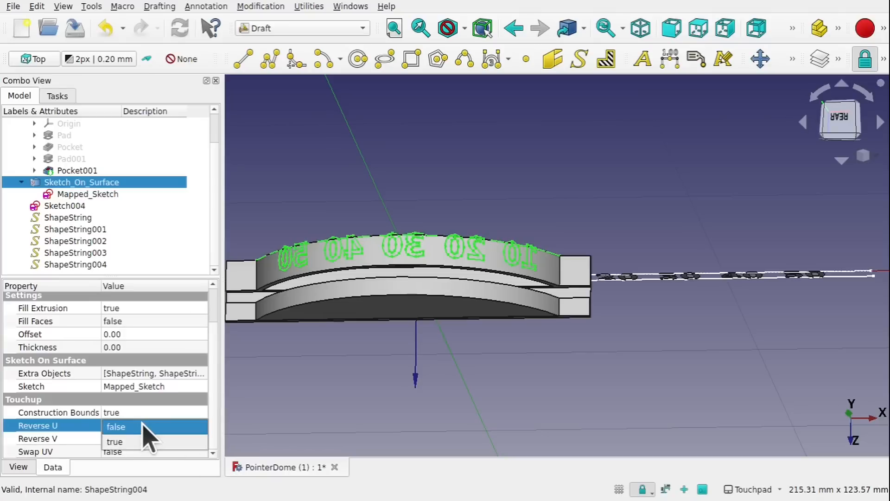
pyautogui.click(142, 440)
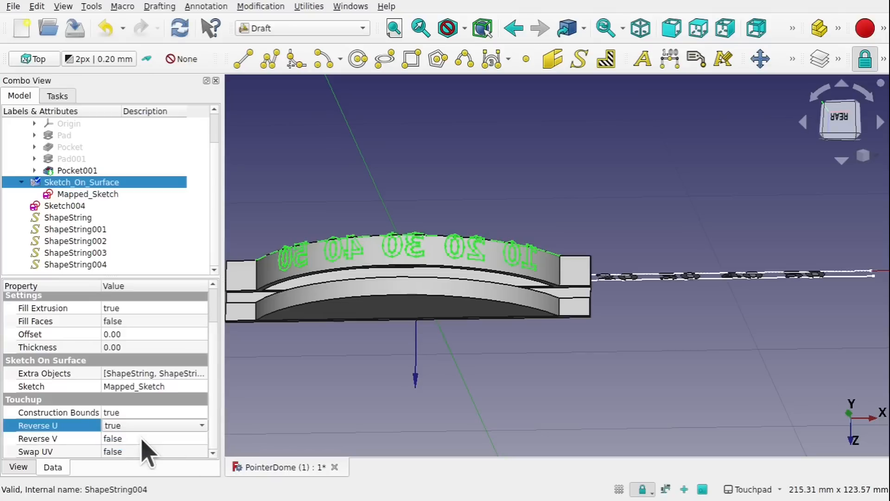
pyautogui.click(142, 439)
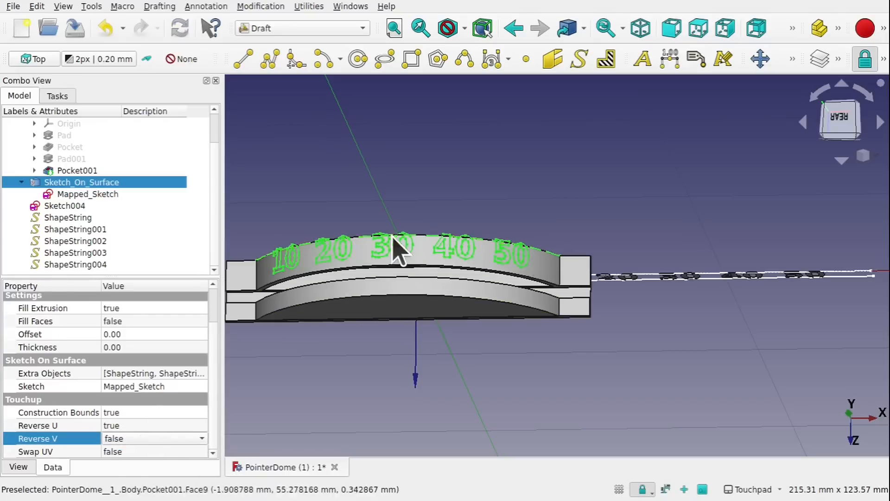
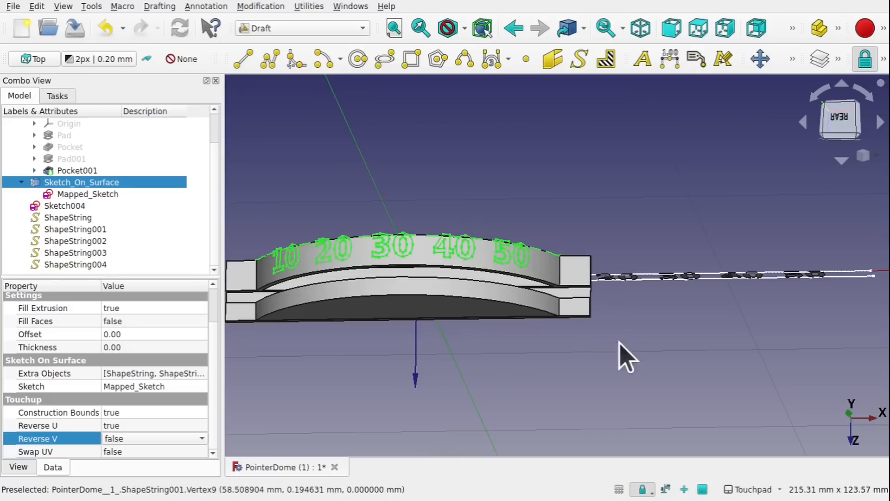
# - Change Sketch004's Constraint10 formula to <<Mapped_Sketch>>.Constraints.height - 2mm
pyautogui.scroll(-1, 491, 356)
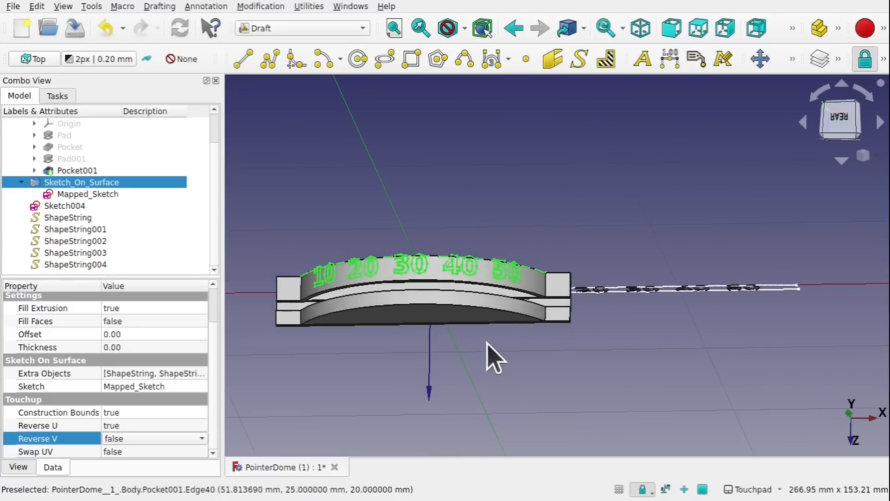
pyautogui.moveTo(481, 283)
pyautogui.keyDown('shift'); pyautogui.mouseDown()
pyautogui.moveTo(622, 271)
pyautogui.moveTo(469, 285)
pyautogui.moveTo(473, 277)
pyautogui.mouseUp(); pyautogui.keyUp('shift')
pyautogui.scroll(3, 473, 278)
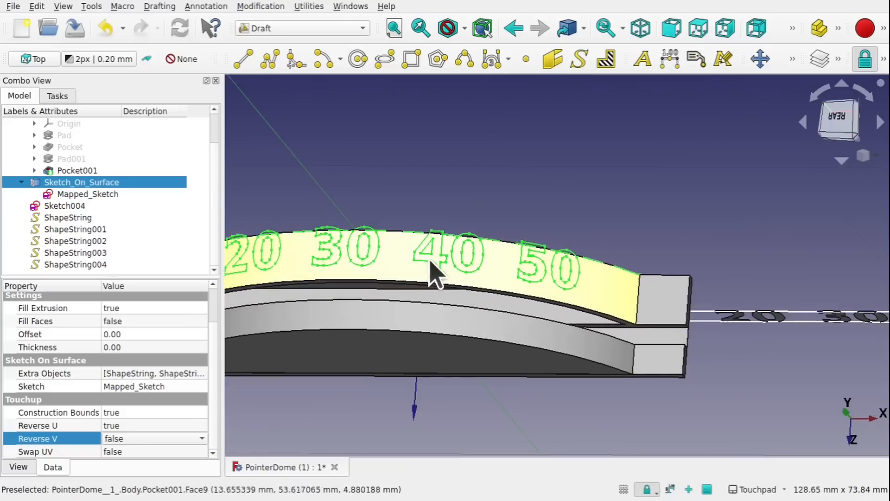
pyautogui.click(66, 206)
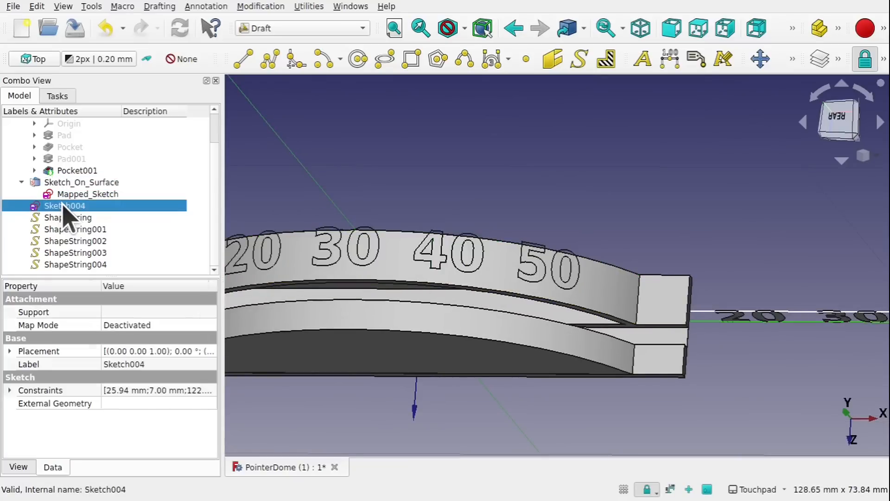
pyautogui.click(9, 391)
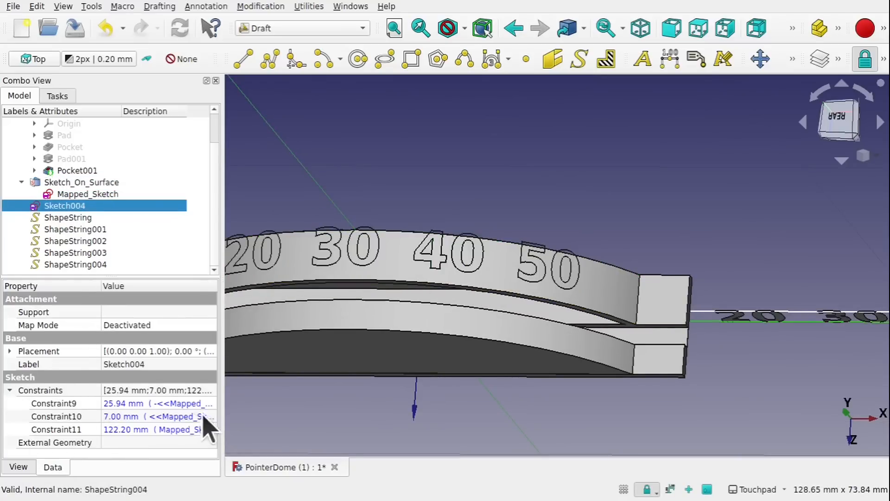
pyautogui.moveTo(222, 409); pyautogui.dragTo(424, 416)
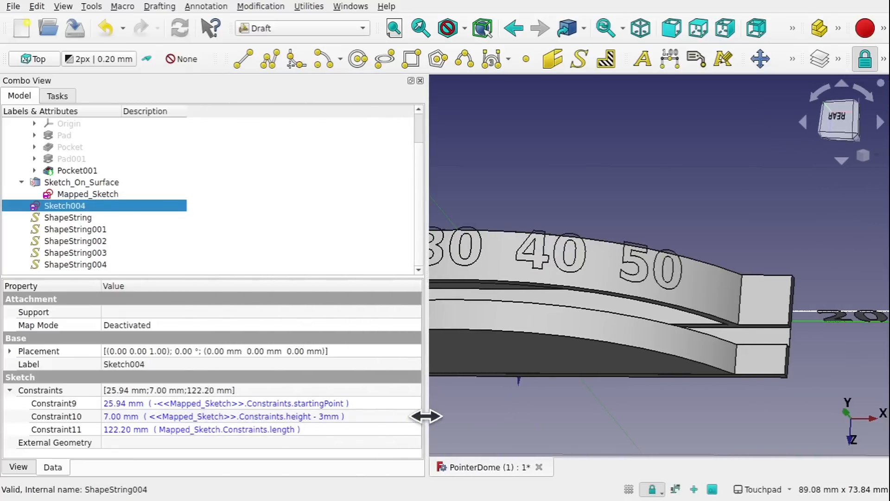
pyautogui.click(398, 417)
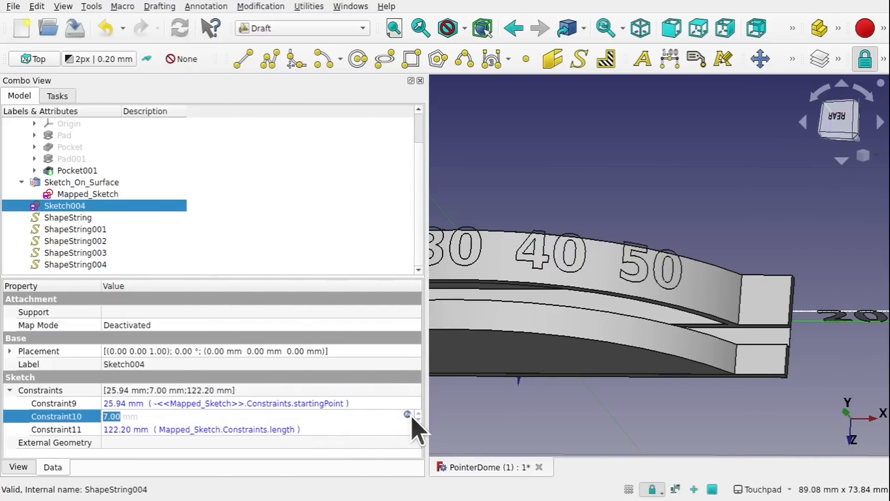
pyautogui.click(407, 414)
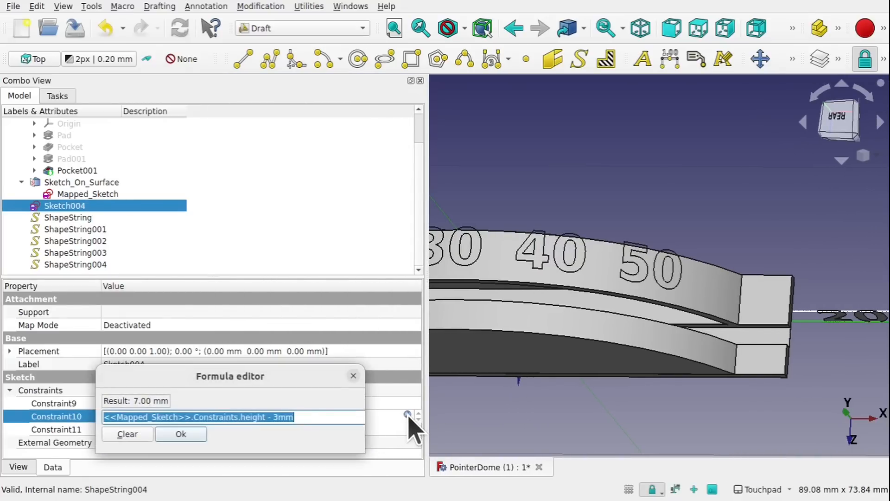
pyautogui.click(278, 415)
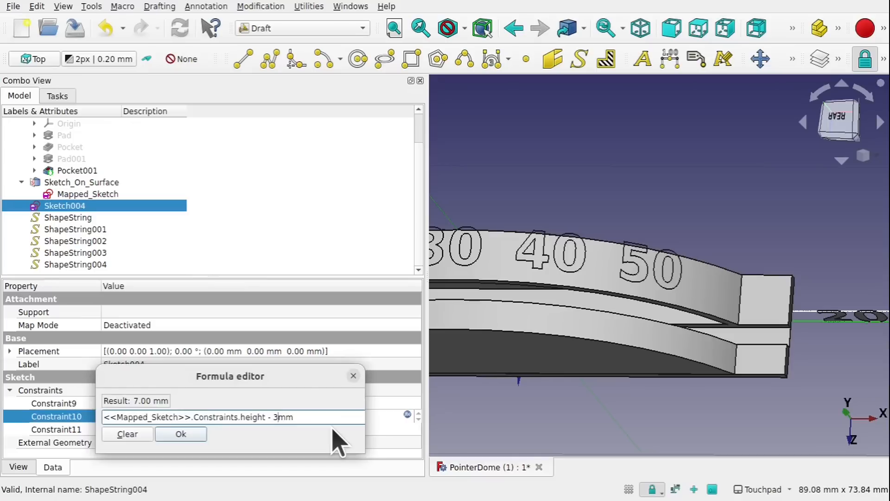
pyautogui.press('BackSpace')
pyautogui.write('2')
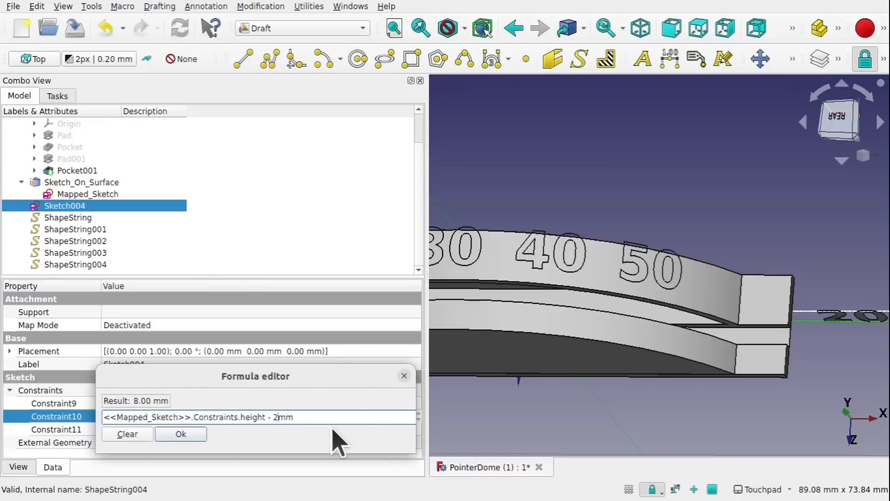
pyautogui.click(196, 435)
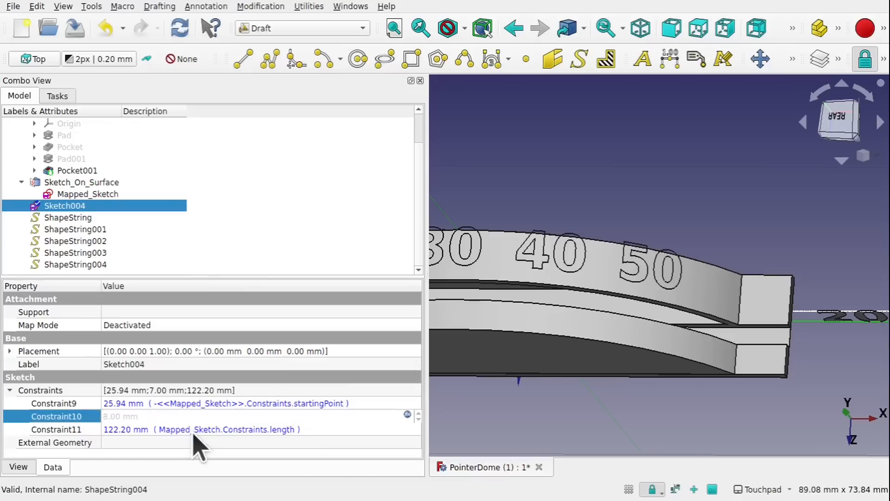
pyautogui.click(466, 423)
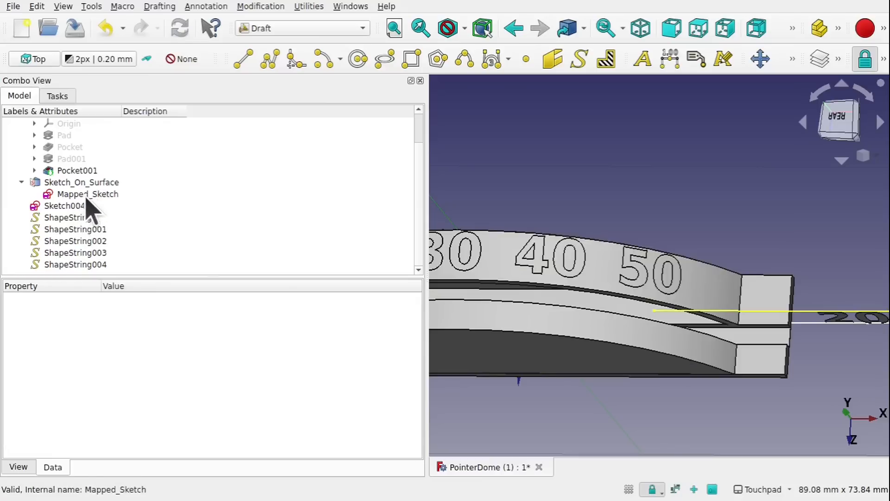
# - Set Sketch004's Constraint10 formula to <<Mapped_Sketch>>.Constraints.height - 1mm
pyautogui.click(78, 206)
pyautogui.click(385, 416)
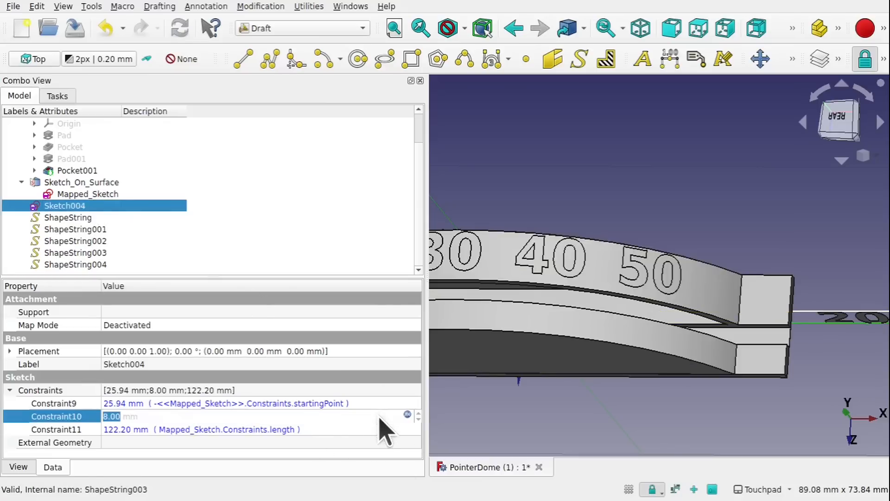
pyautogui.click(407, 415)
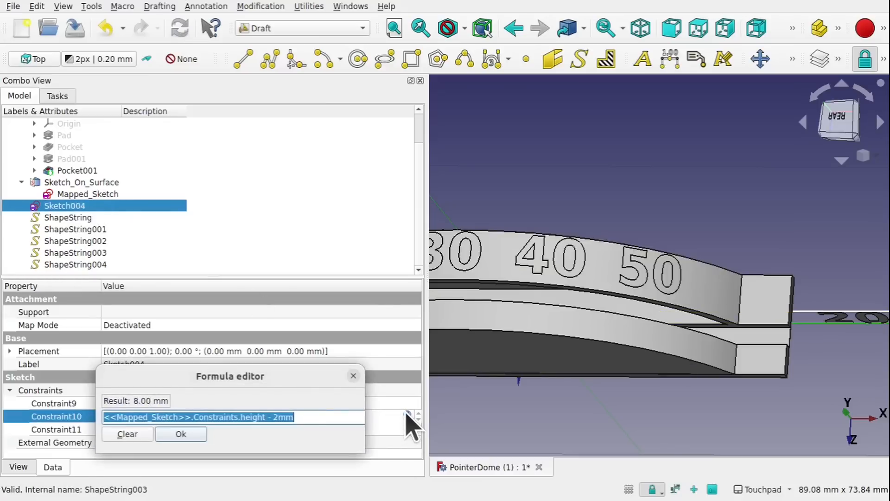
pyautogui.click(274, 416)
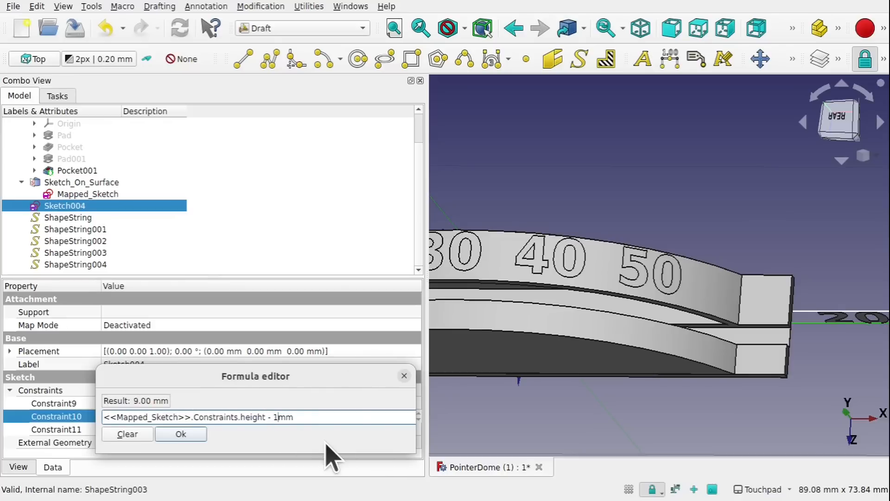
pyautogui.press('Return')
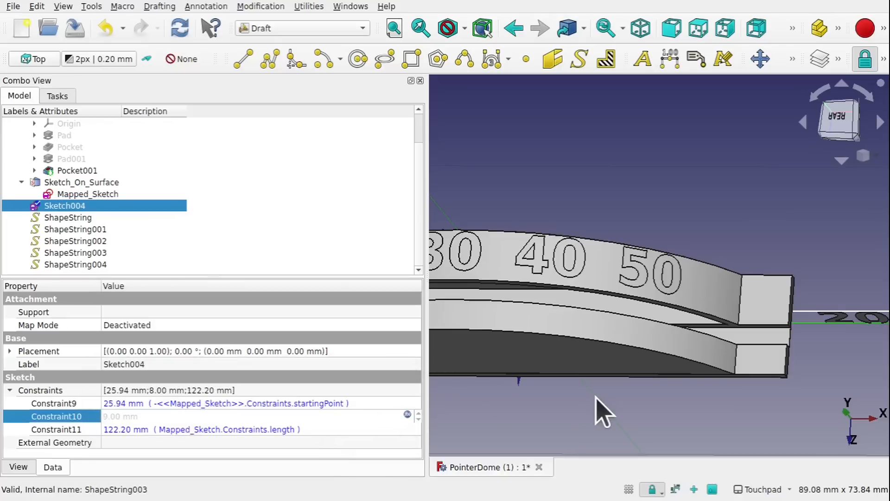
pyautogui.click(599, 412)
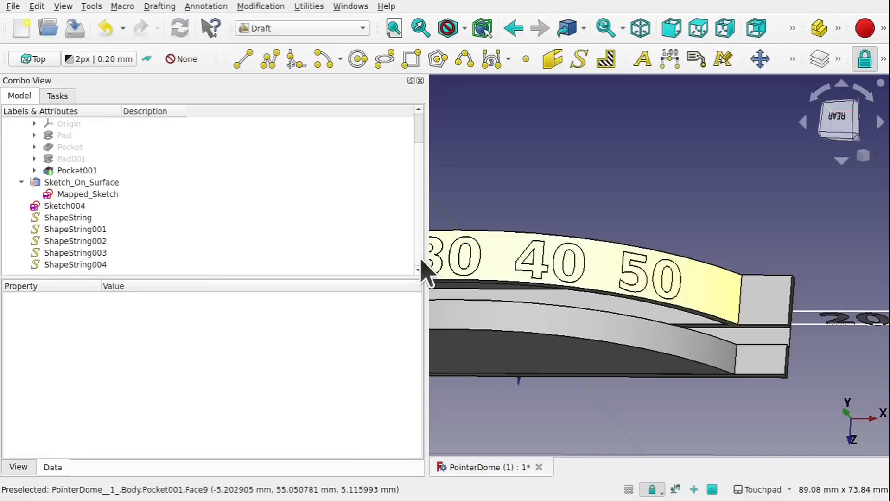
# - Convert the upper 122.2 mm edge of Mapped_Sketch to construction geometry and close the sketch
pyautogui.moveTo(427, 260); pyautogui.dragTo(151, 281)
pyautogui.keyDown('shift'); pyautogui.moveTo(290, 292); pyautogui.dragTo(474, 252); pyautogui.keyUp('shift')
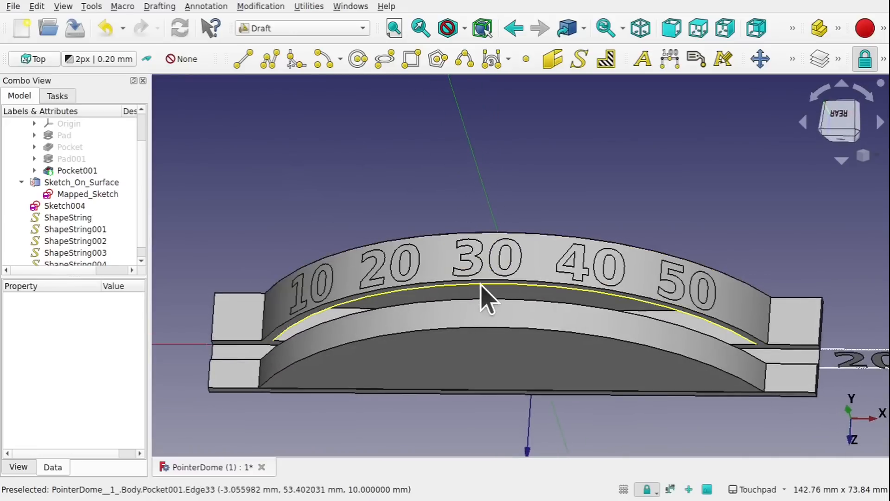
pyautogui.scroll(-4, 481, 288)
pyautogui.keyDown('alt'); pyautogui.moveTo(482, 283); pyautogui.dragTo(486, 247); pyautogui.keyUp('alt')
pyautogui.doubleClick(88, 195)
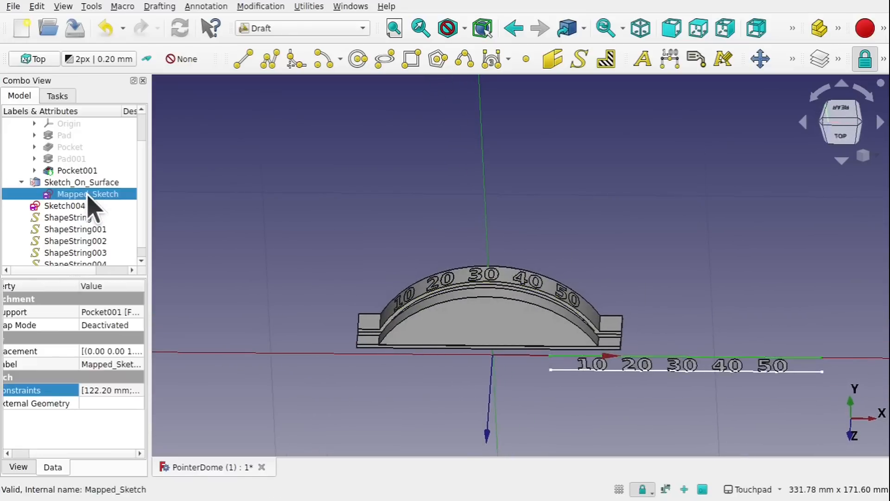
pyautogui.click(682, 408)
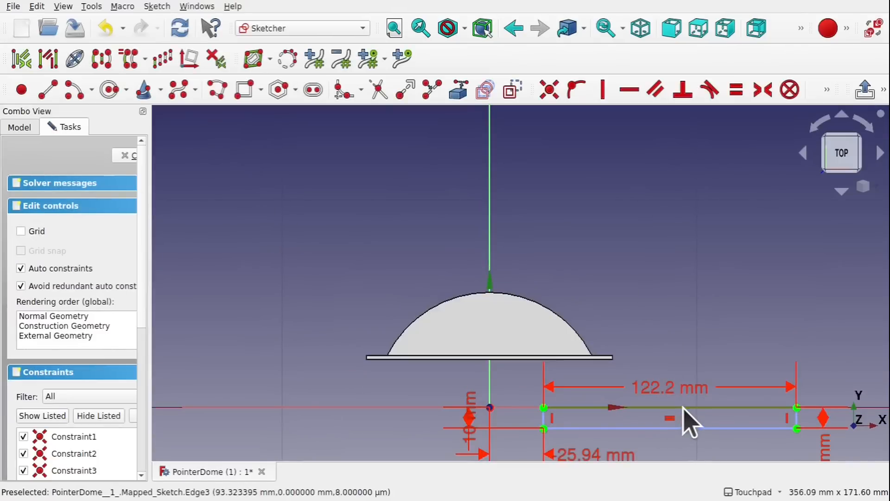
pyautogui.click(512, 89)
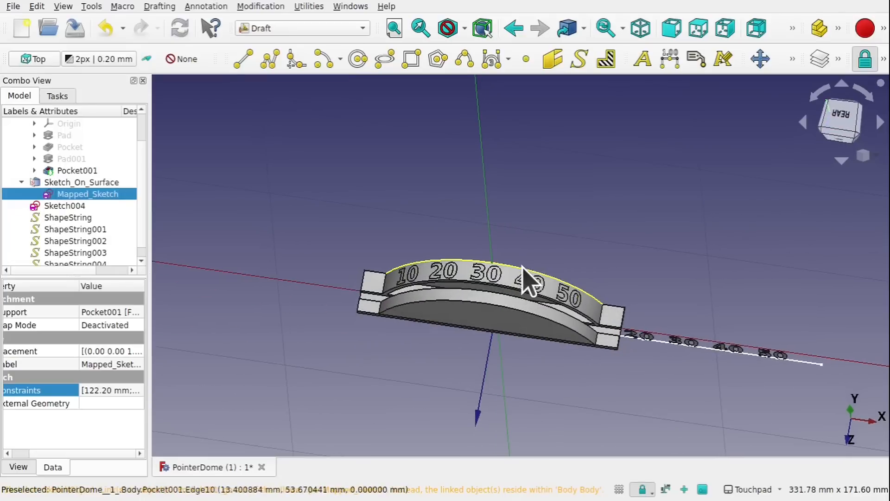
# - Temporarily hide Pocket001 to examine the mapped number outlines on their own, and show it again
pyautogui.click(587, 303)
pyautogui.press('space')
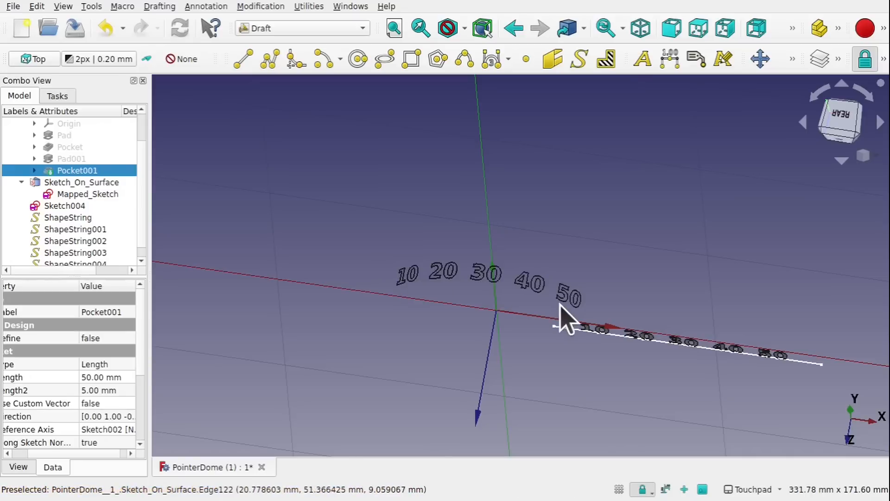
pyautogui.press('space')
pyautogui.keyDown('alt'); pyautogui.moveTo(563, 301); pyautogui.dragTo(587, 210); pyautogui.keyUp('alt')
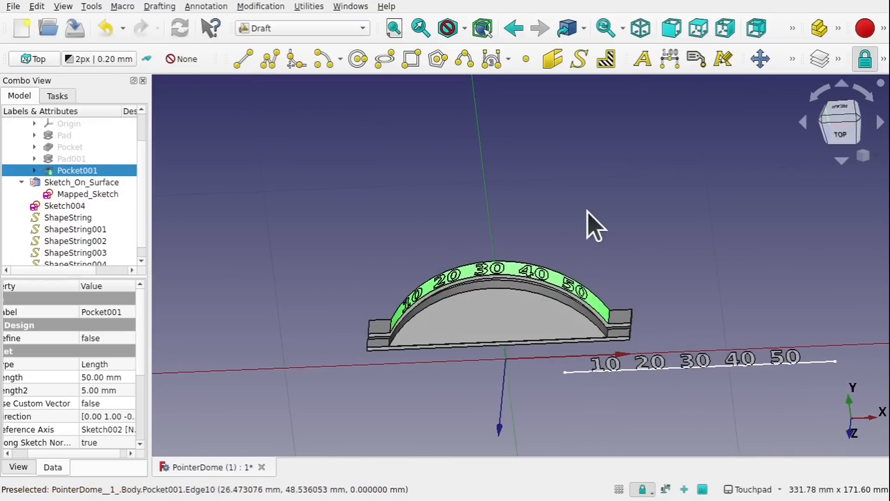
pyautogui.click(587, 212)
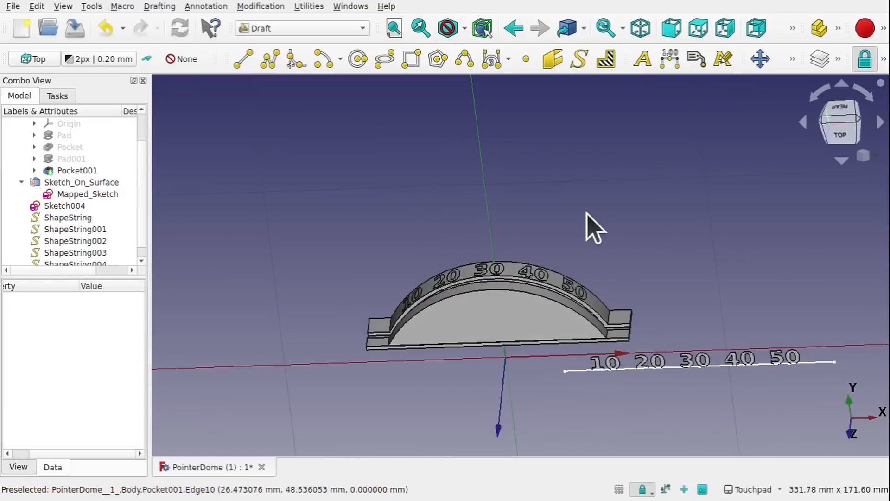
# - Hide Sketch004 and the five text shapes ShapeString through ShapeString004
pyautogui.click(67, 206)
pyautogui.scroll(-1, 143, 232)
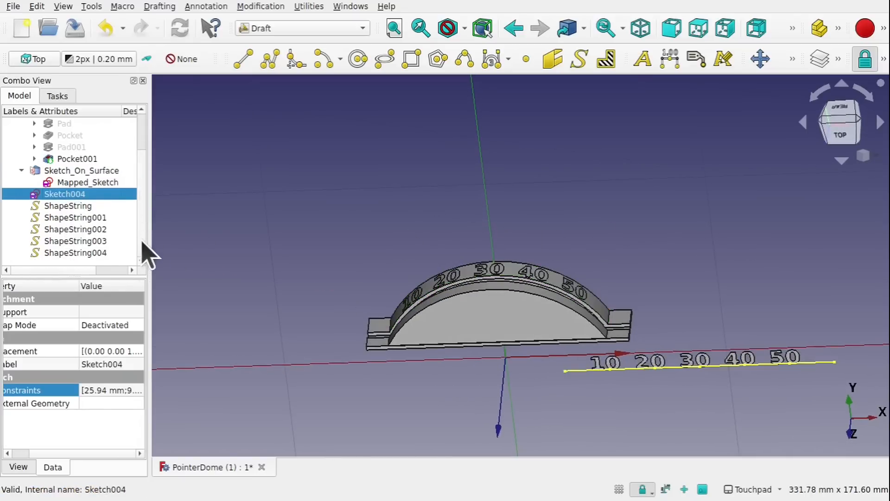
pyautogui.keyDown('shift'); pyautogui.click(69, 252); pyautogui.keyUp('shift')
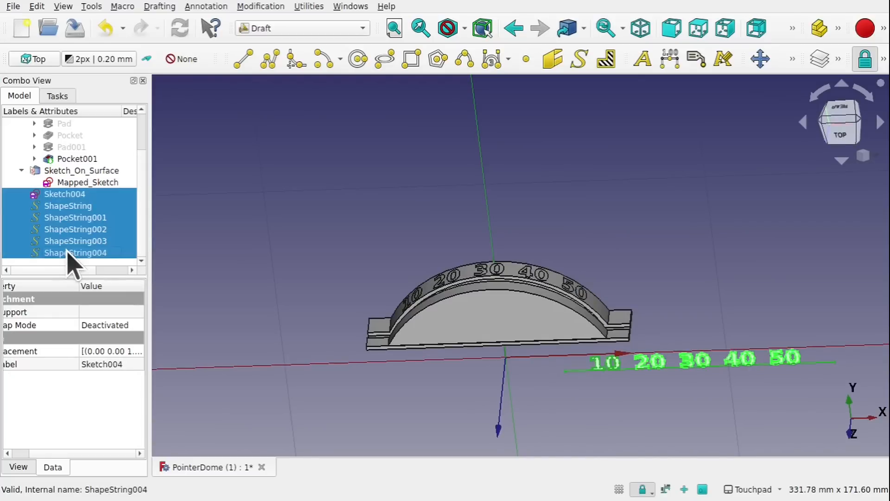
pyautogui.press('space')
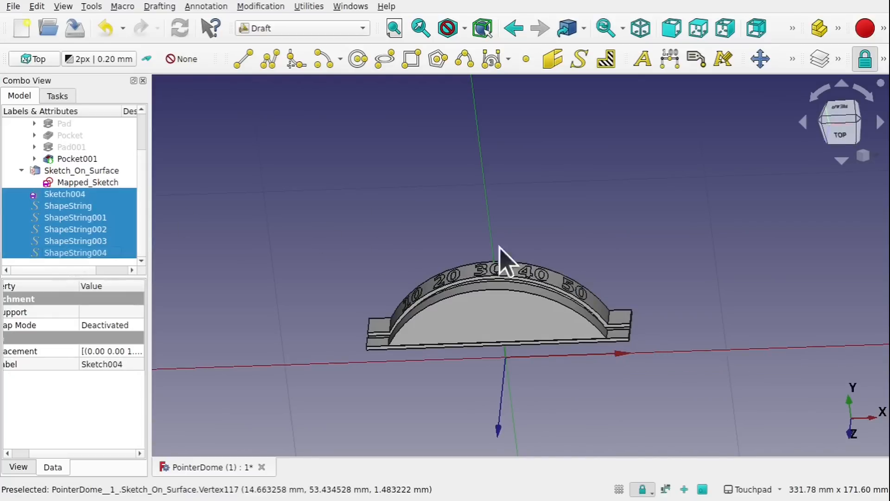
# - Set the Fill Faces property of Sketch_On_Surface to true, widening the property display to read its settings
pyautogui.click(75, 171)
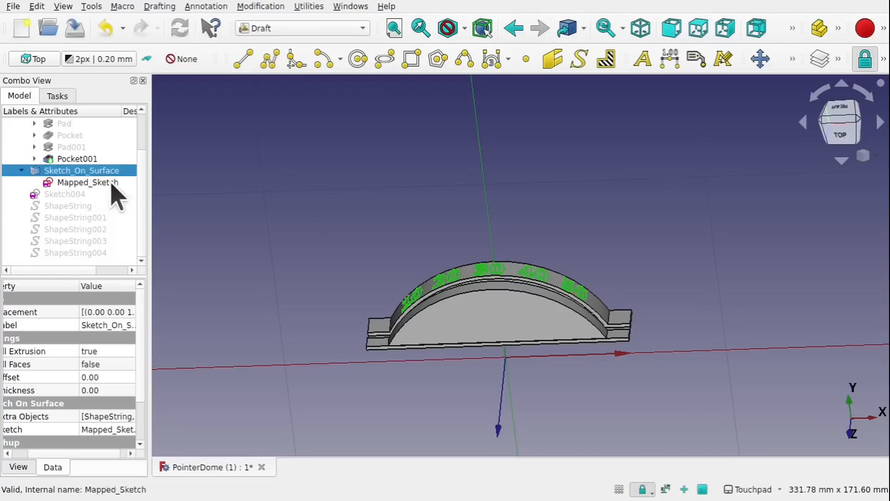
pyautogui.moveTo(148, 427); pyautogui.dragTo(255, 429)
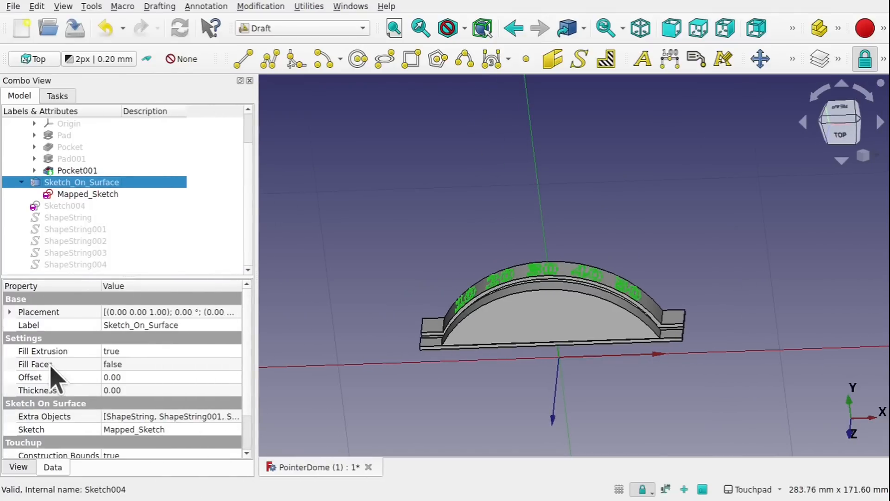
pyautogui.click(135, 365)
pyautogui.click(135, 365)
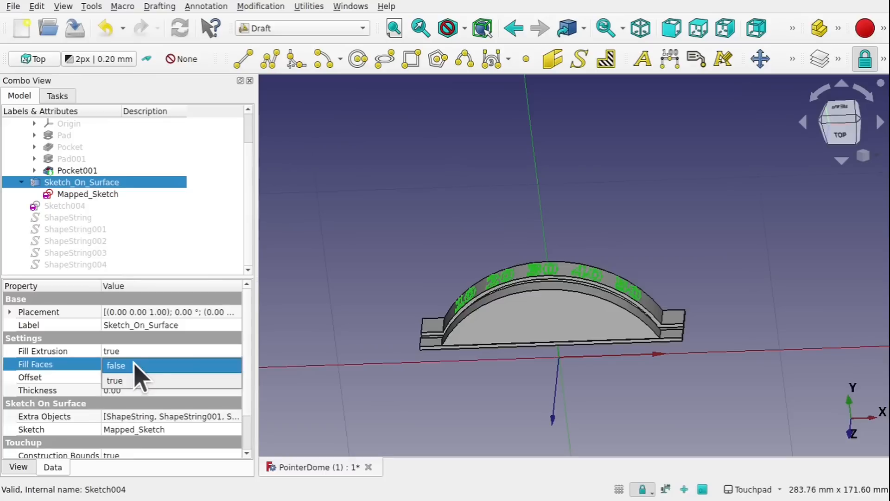
pyautogui.click(134, 380)
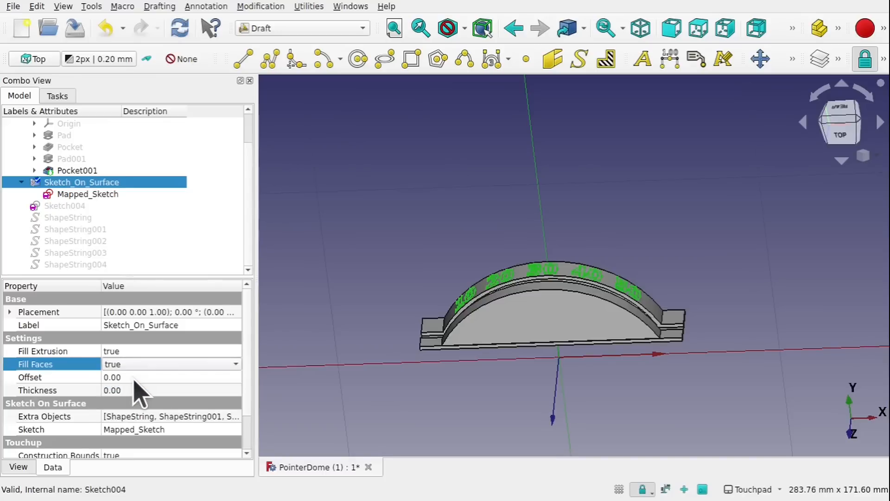
# - Set the Thickness of Sketch_On_Surface to 1 to raise the numbers from the dome's face
pyautogui.click(170, 378)
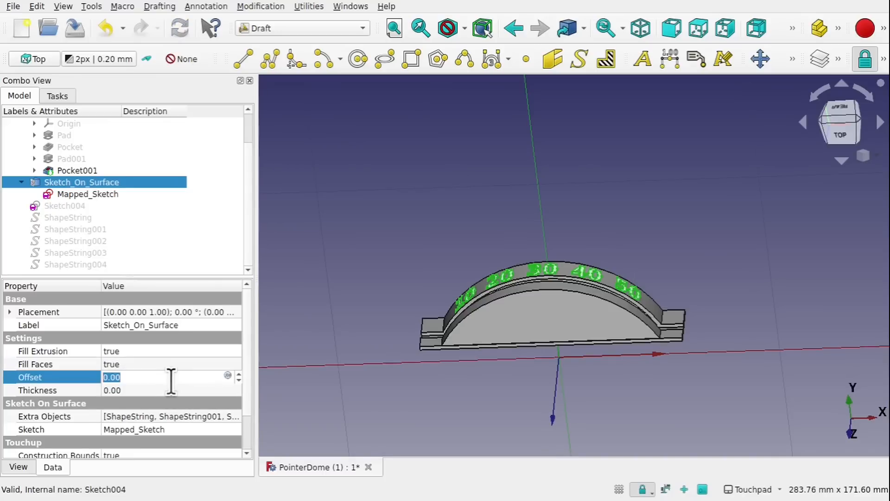
pyautogui.click(153, 391)
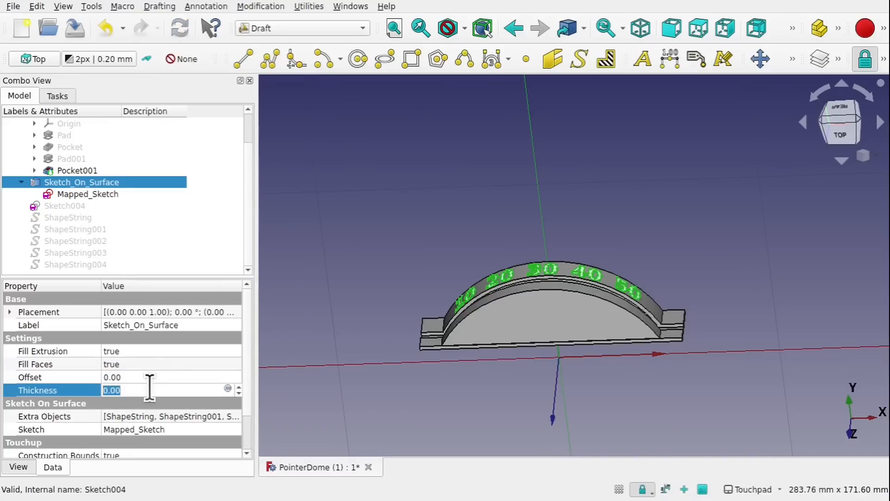
pyautogui.write('1')
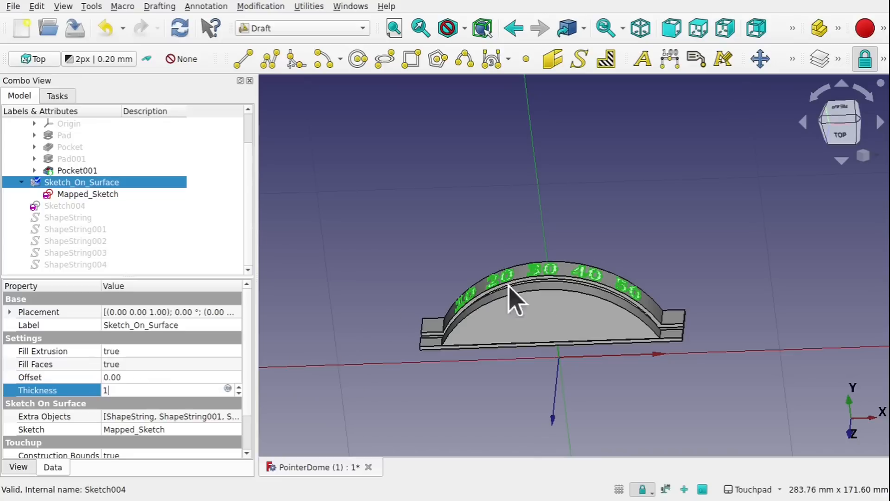
pyautogui.press('Return')
# - Examine the raised numbers on the dome from several angles, temporarily hiding Pocket001 to view them alone and showing it again
pyautogui.scroll(3, 600, 292)
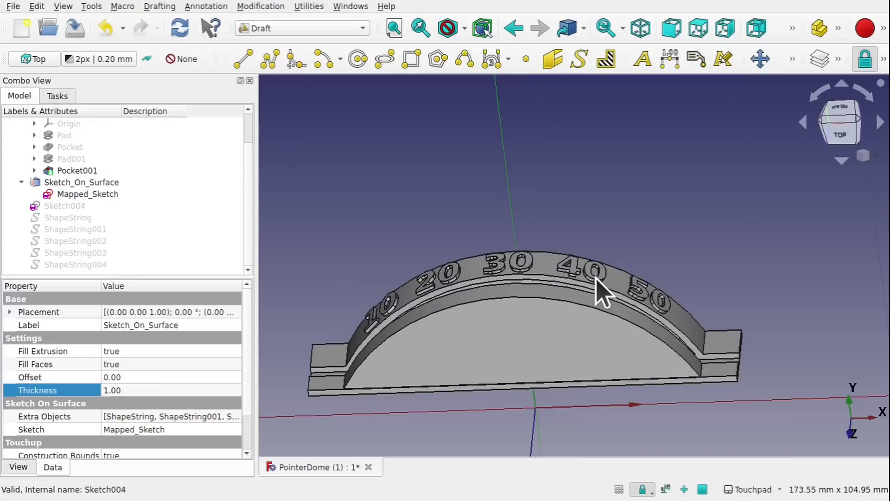
pyautogui.scroll(6, 600, 293)
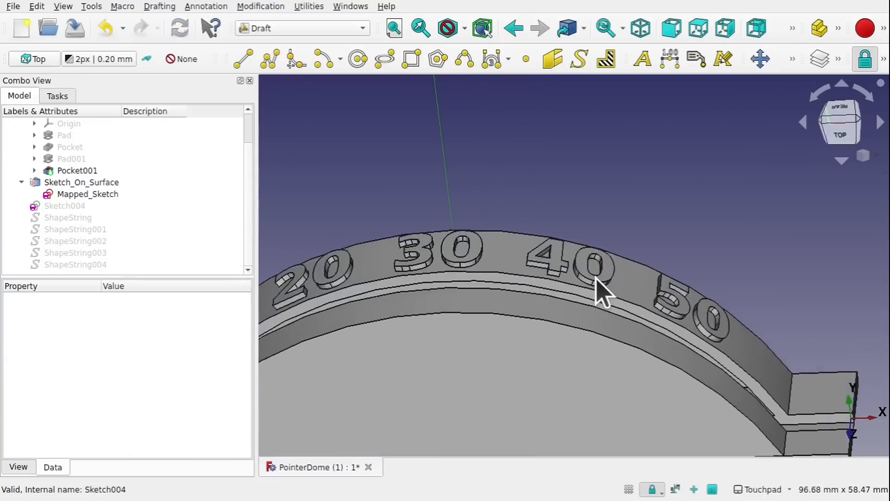
pyautogui.keyDown('shift'); pyautogui.moveTo(596, 278); pyautogui.dragTo(533, 293); pyautogui.keyUp('shift')
pyautogui.scroll(-8, 533, 293)
pyautogui.scroll(-1, 533, 293)
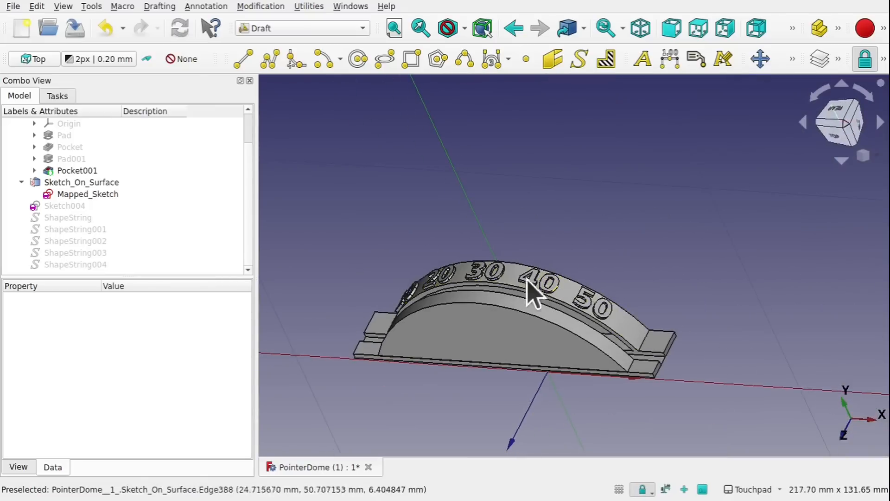
pyautogui.keyDown('shift'); pyautogui.moveTo(452, 269); pyautogui.dragTo(534, 280); pyautogui.keyUp('shift')
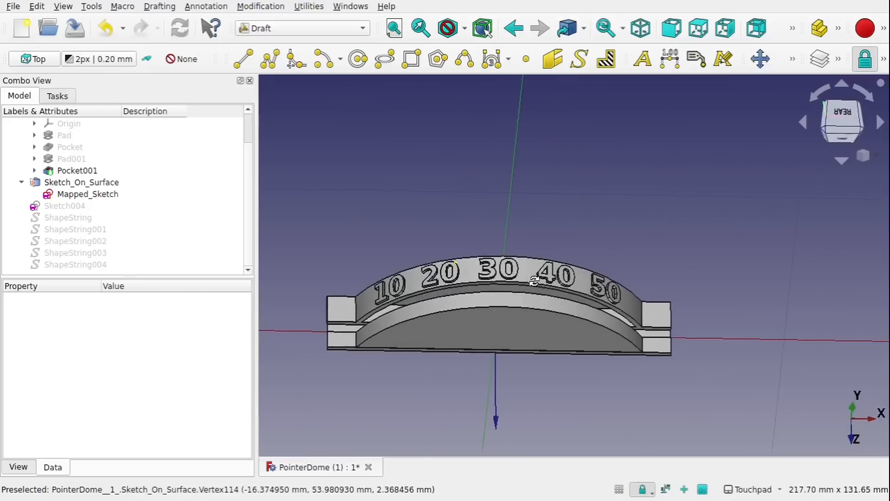
pyautogui.click(70, 183)
pyautogui.click(510, 340)
pyautogui.press('space')
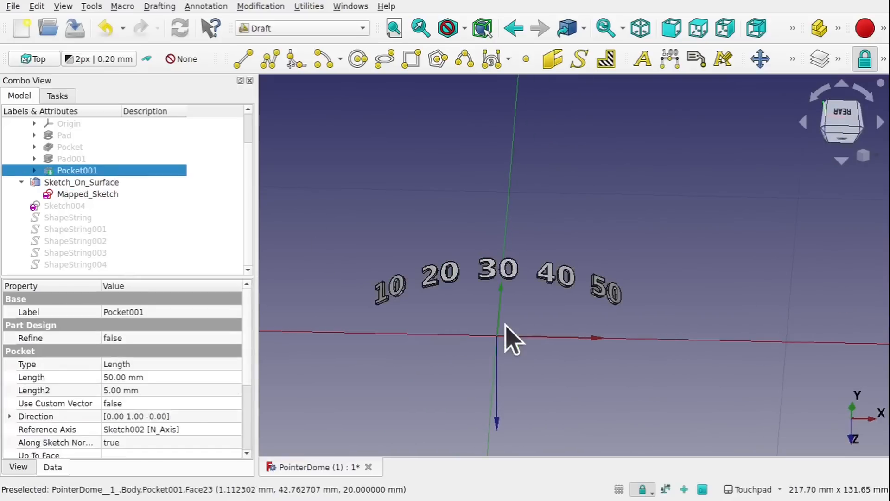
pyautogui.press('space')
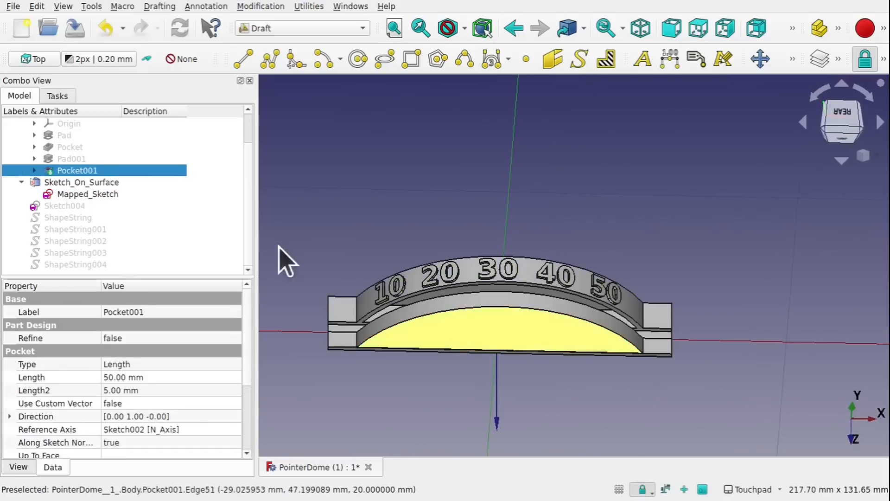
# - Collapse the Sketch_On_Surface and Body branches in the model tree and select Sketch_On_Surface
pyautogui.click(21, 183)
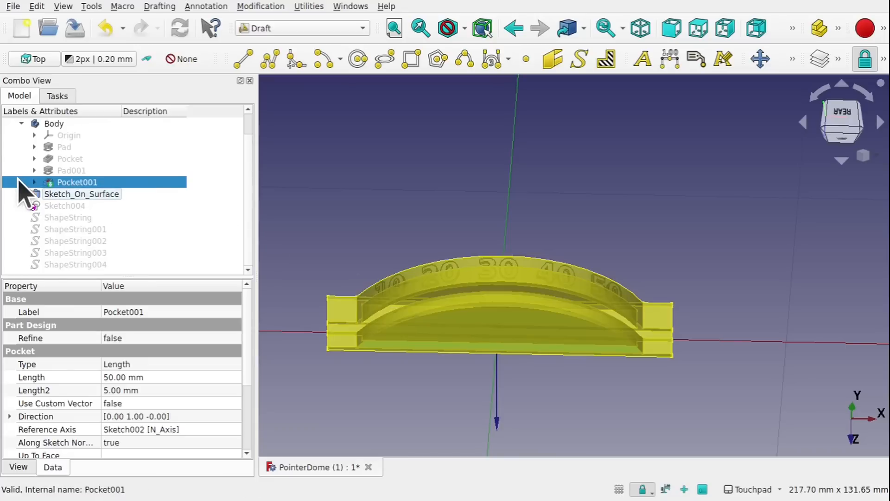
pyautogui.click(21, 124)
pyautogui.click(64, 158)
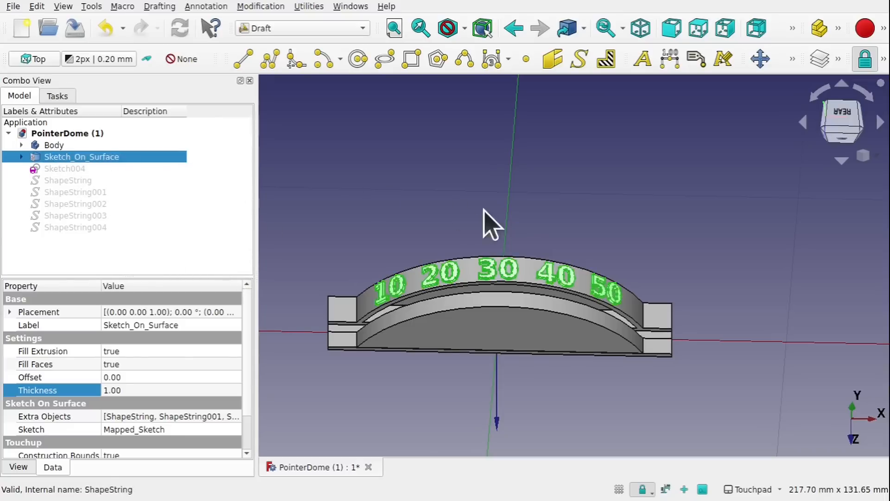
pyautogui.moveTo(586, 268)
pyautogui.keyDown('shift'); pyautogui.mouseDown()
pyautogui.moveTo(562, 277)
pyautogui.moveTo(485, 195)
pyautogui.moveTo(618, 305)
pyautogui.moveTo(584, 260)
pyautogui.mouseUp(); pyautogui.keyUp('shift')
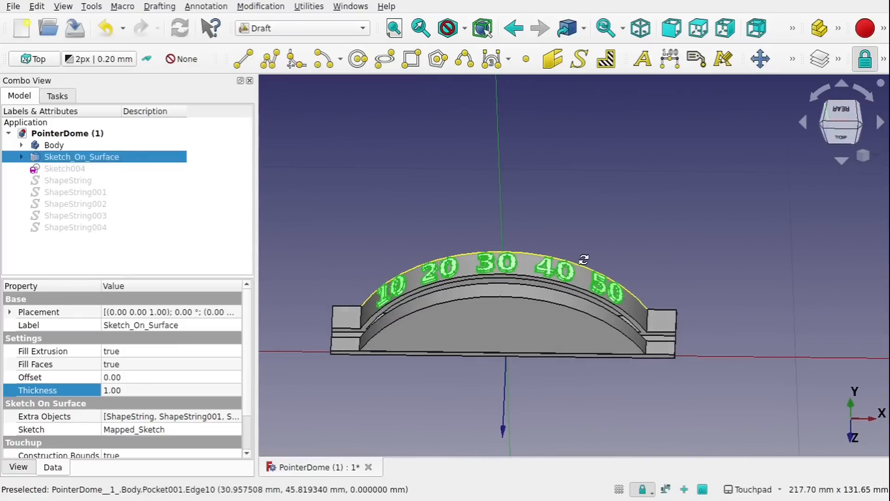
# - Fuse Body and Sketch_On_Surface into one solid with the Part workbench's Union operation and check the fused shape
pyautogui.click(60, 145)
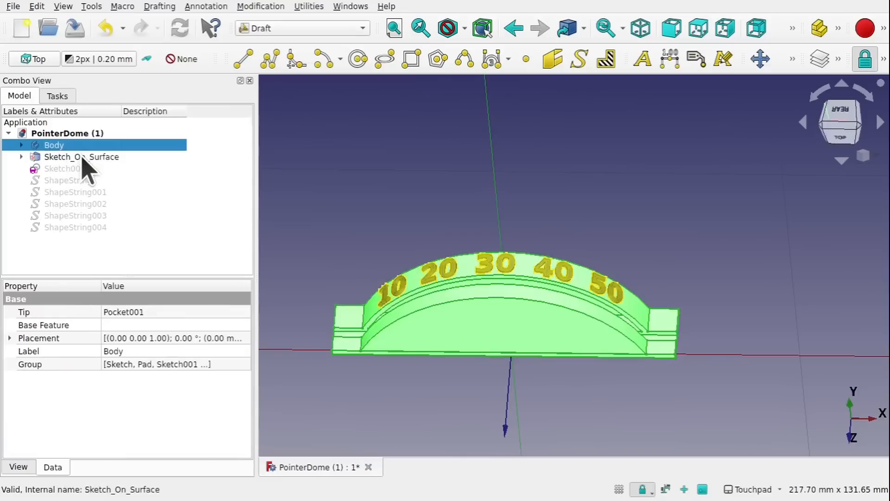
pyautogui.keyDown('ctrl'); pyautogui.click(82, 157); pyautogui.keyUp('ctrl')
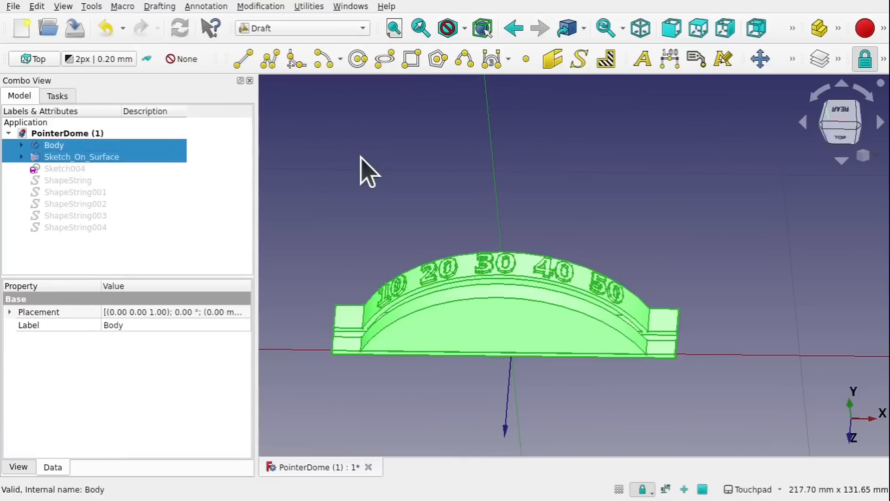
pyautogui.click(279, 29)
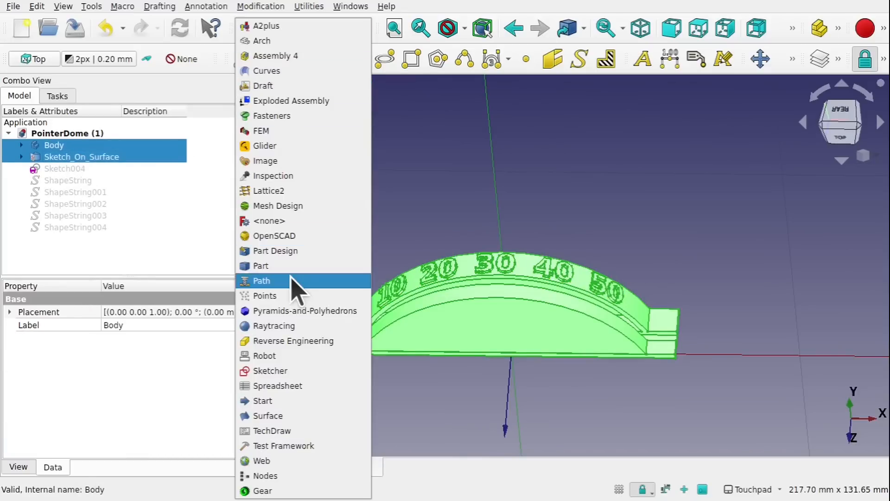
pyautogui.click(278, 266)
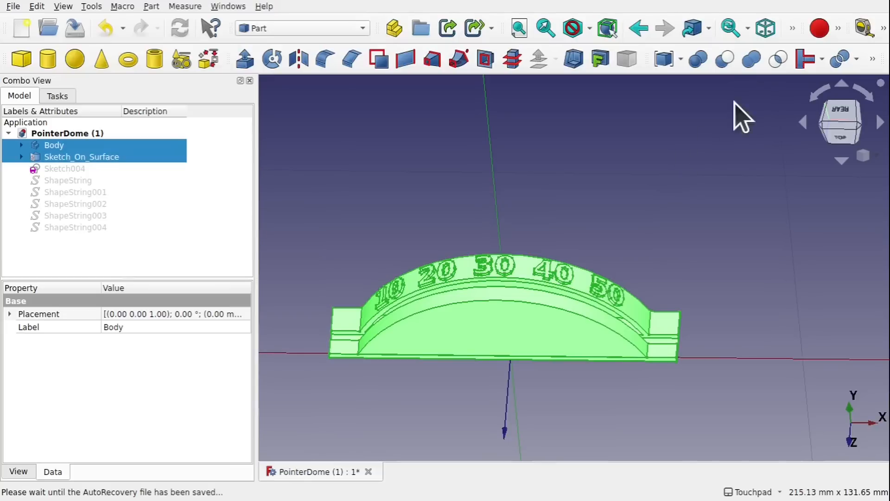
pyautogui.click(751, 60)
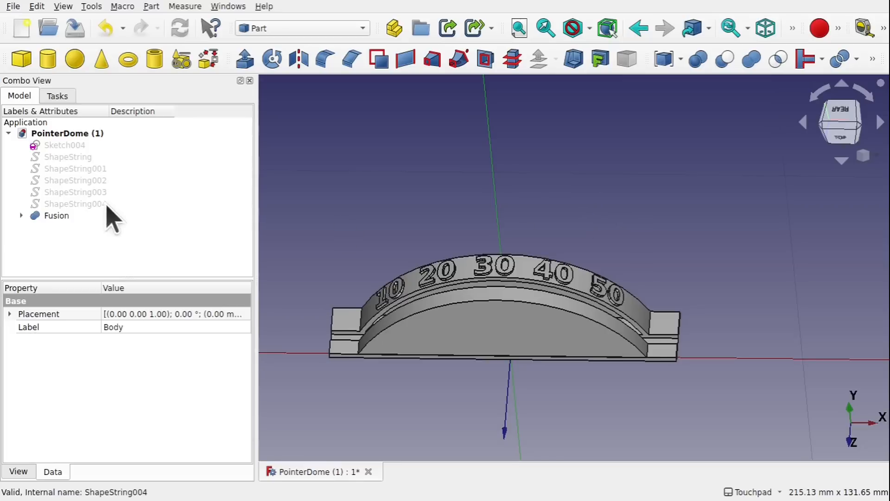
pyautogui.click(67, 215)
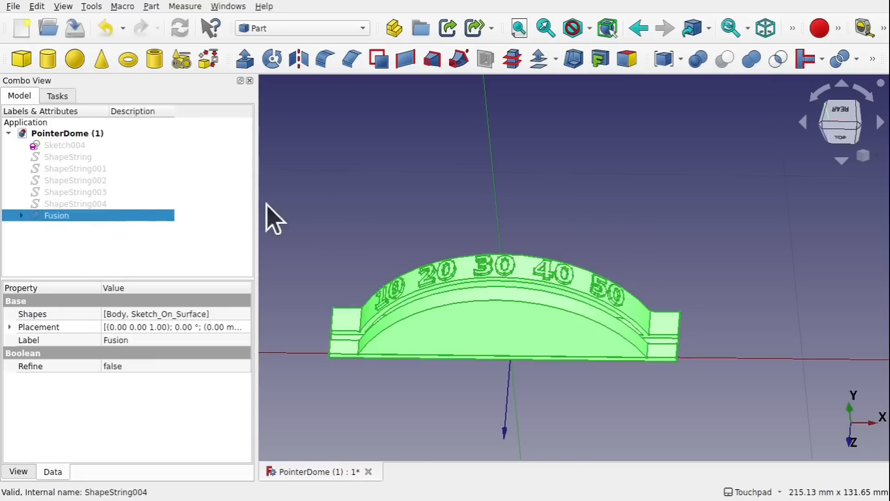
pyautogui.click(533, 223)
pyautogui.keyDown('shift'); pyautogui.moveTo(630, 208); pyautogui.dragTo(656, 207); pyautogui.keyUp('shift')
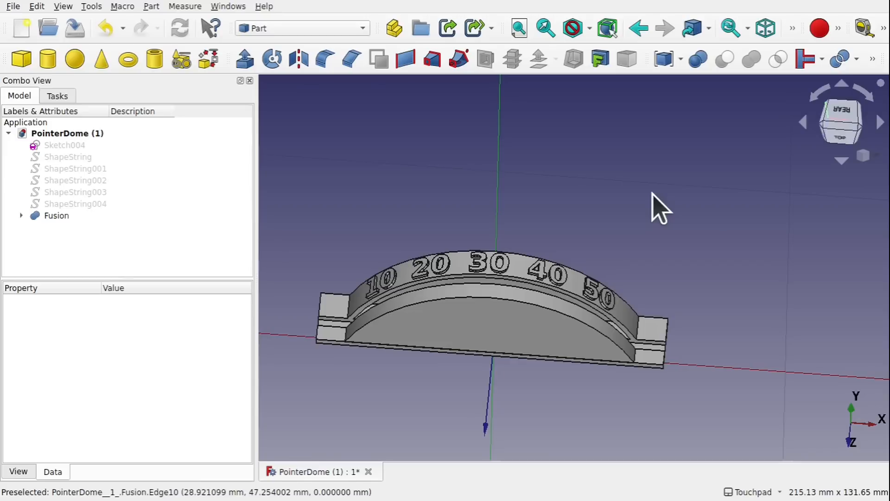
pyautogui.keyDown('alt'); pyautogui.moveTo(652, 193); pyautogui.dragTo(670, 255); pyautogui.keyUp('alt')
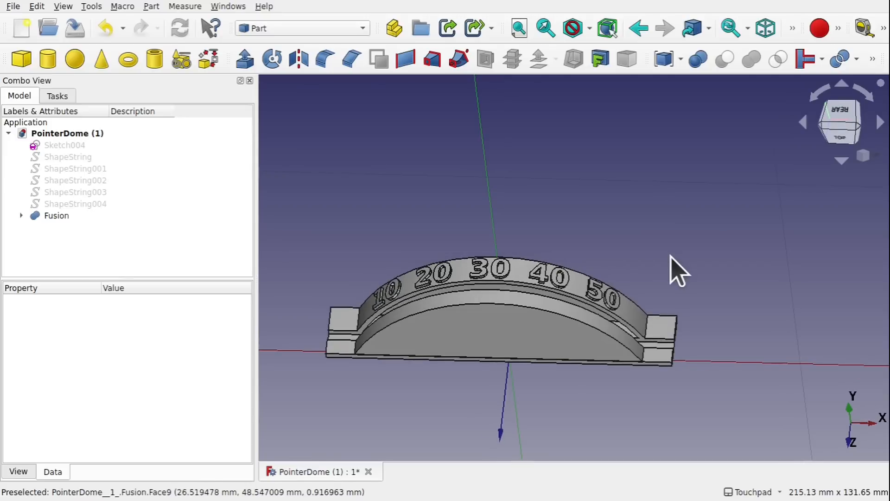